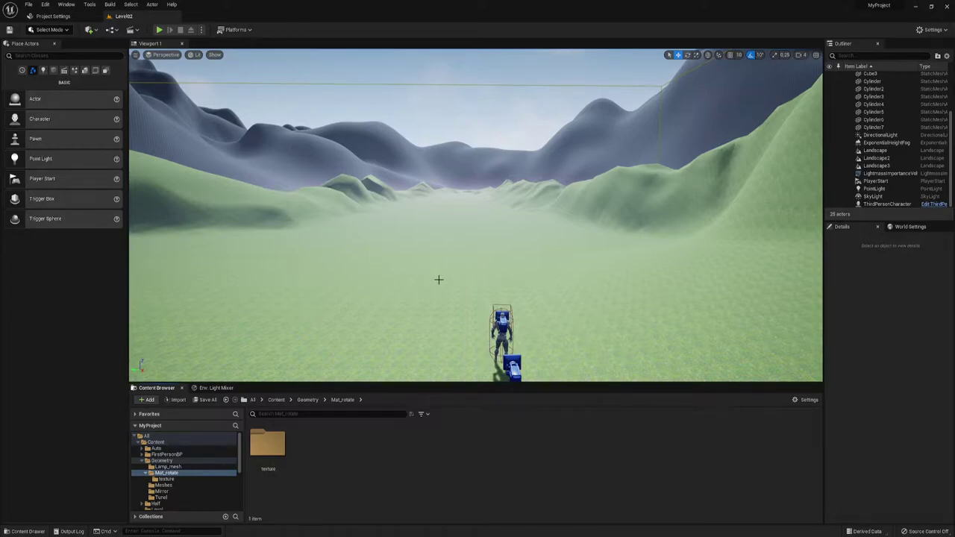
Step: Add a new Material asset in the Mat_rotate Content Browser folder and type the name Mat_rotate
{"action": "right_click", "coordinate": [334, 448]}
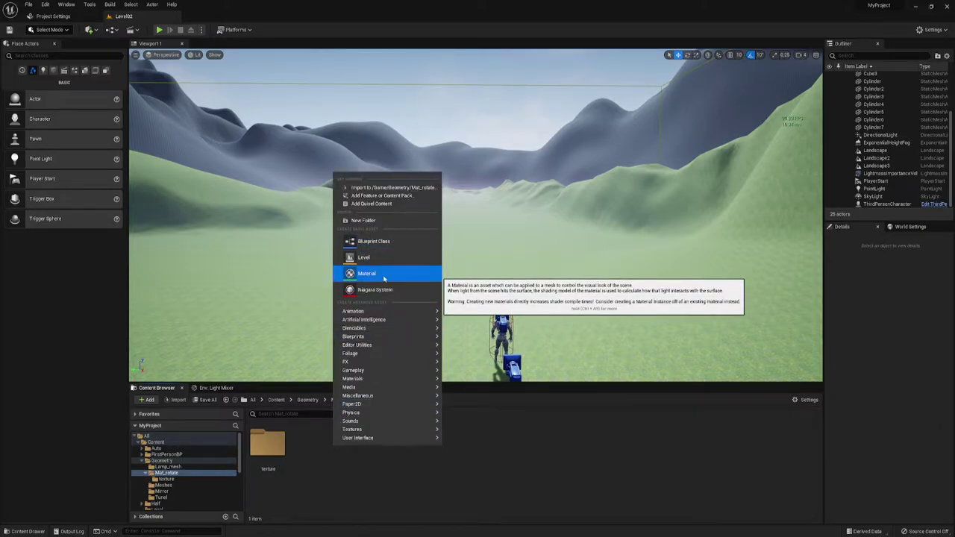
{"action": "left_click", "coordinate": [373, 275]}
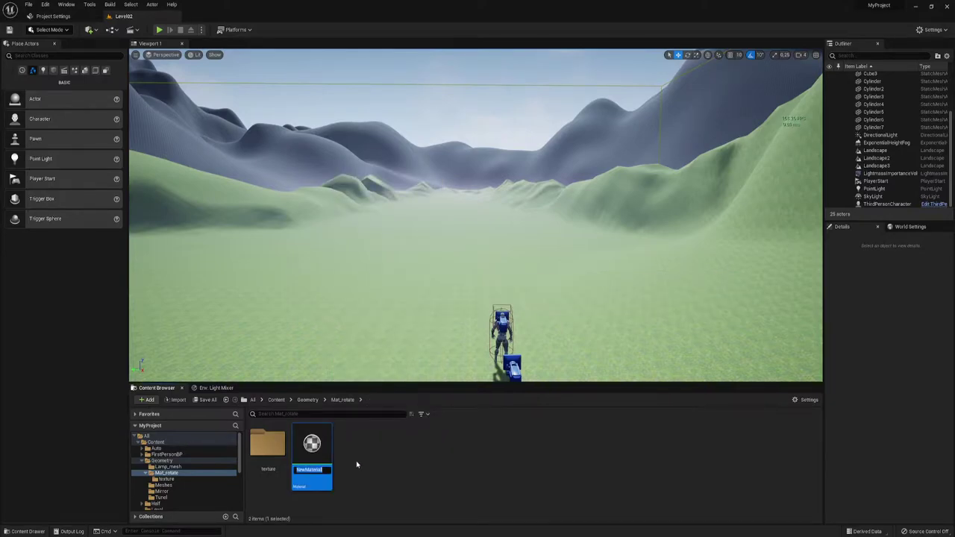
{"action": "type", "text": "t-0"}
{"action": "key", "text": "BackSpace"}
{"action": "key", "text": "BackSpace"}
{"action": "key", "text": "BackSpace"}
{"action": "type", "text": "MAt"}
{"action": "type", "text": "rotate"}
Step: Open Mat_rotate, add a Constant3Vector node and wire it into Base Color
{"action": "key", "text": "Return"}
{"action": "key", "text": "Return"}
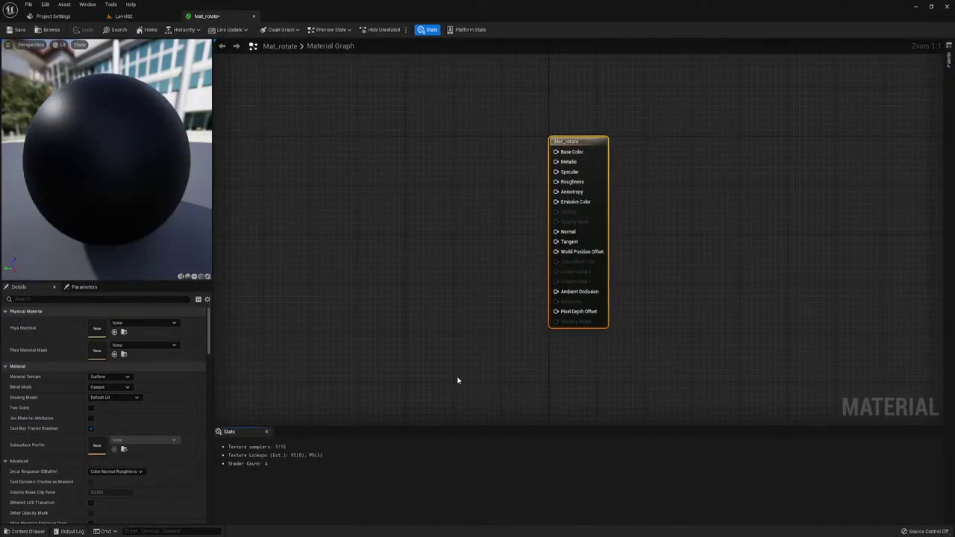
{"action": "right_click_drag", "start_coordinate": [373, 277], "coordinate": [594, 259]}
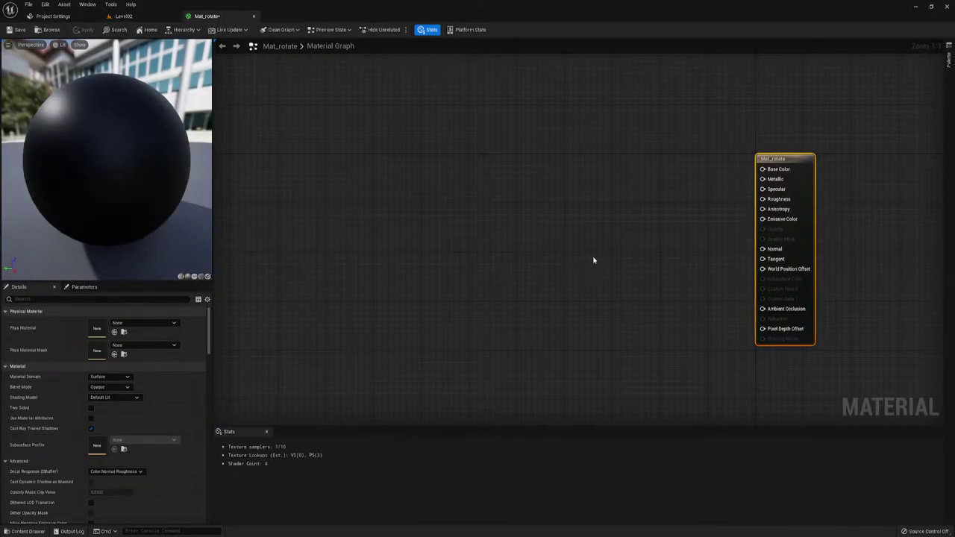
{"action": "left_click", "coordinate": [686, 108]}
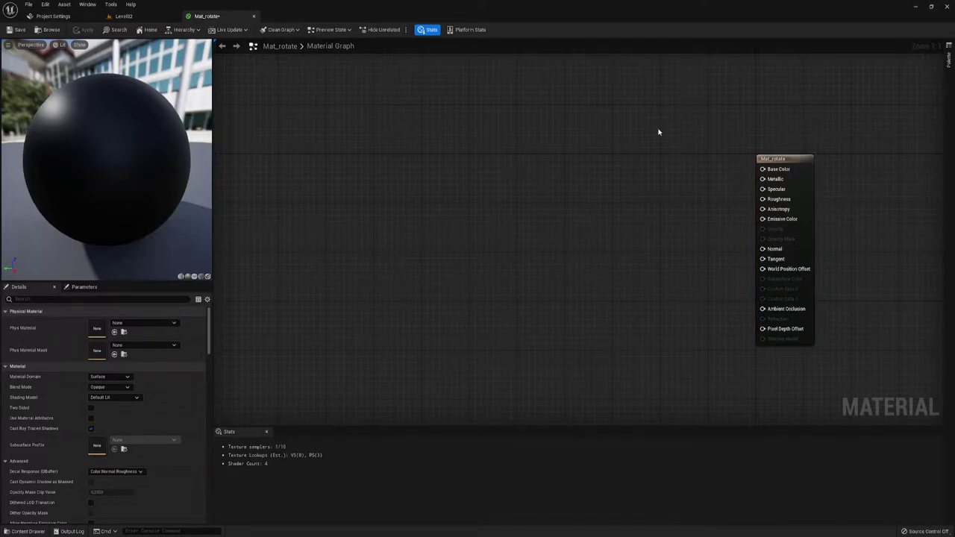
{"action": "left_click", "coordinate": [665, 118]}
{"action": "right_click_drag", "start_coordinate": [688, 193], "coordinate": [525, 196]}
{"action": "mouse_move", "coordinate": [550, 135]}
{"action": "left_mouse_down"}
{"action": "mouse_move", "coordinate": [586, 173]}
{"action": "mouse_move", "coordinate": [601, 174]}
{"action": "left_mouse_up"}
{"action": "right_click_drag", "start_coordinate": [523, 179], "coordinate": [608, 189]}
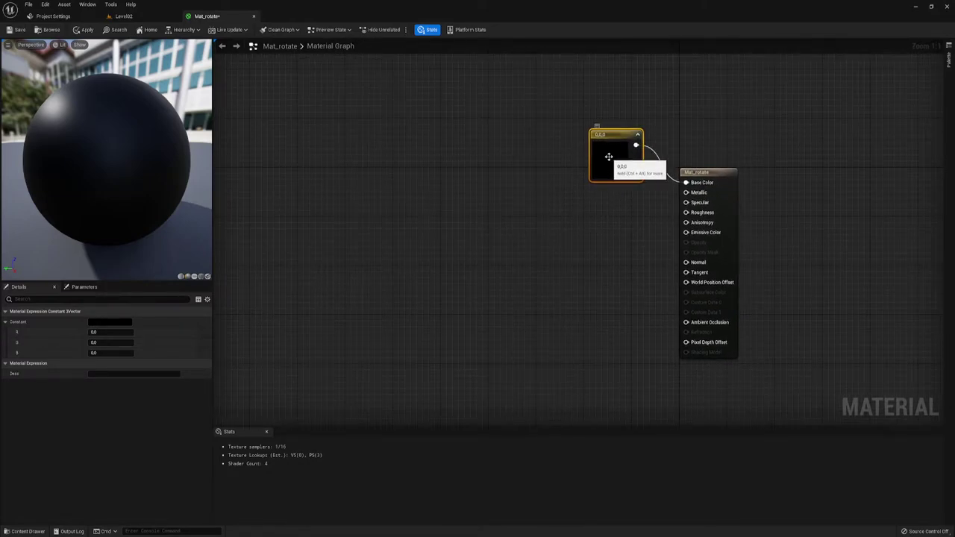
Step: Set the colour node to a pink-purple (0.667, 0.244, 0.660)
{"action": "double_click", "coordinate": [608, 156]}
{"action": "left_click_drag", "start_coordinate": [669, 225], "coordinate": [666, 205]}
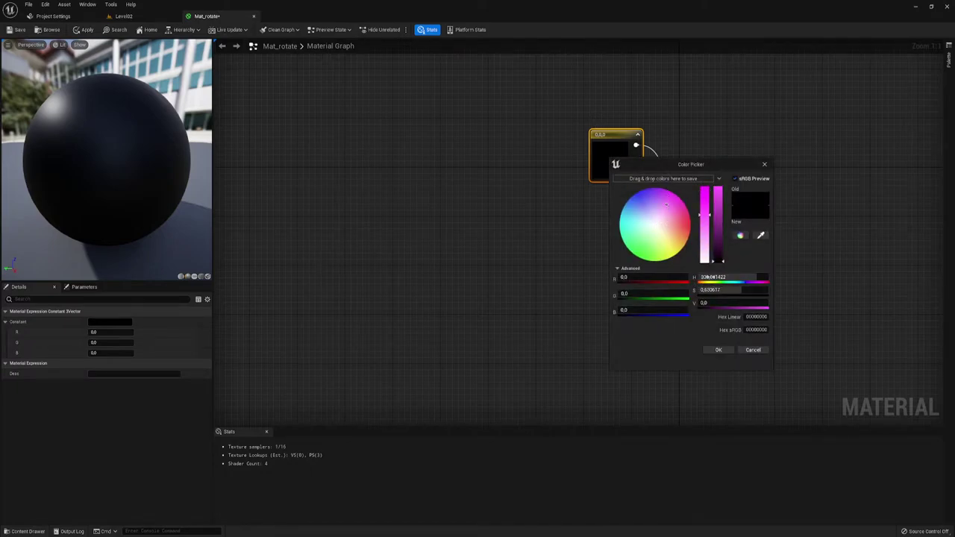
{"action": "left_click_drag", "start_coordinate": [717, 257], "coordinate": [733, 240]}
{"action": "left_click", "coordinate": [718, 349]}
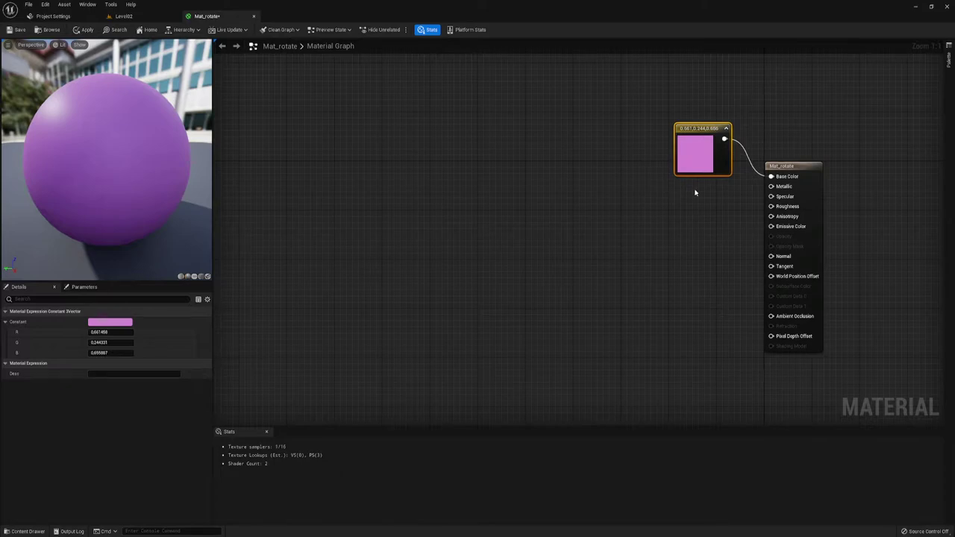
Step: Wire two Constant nodes into Metallic (0) and Roughness (1)
{"action": "left_click", "coordinate": [691, 189]}
{"action": "left_click", "coordinate": [690, 216]}
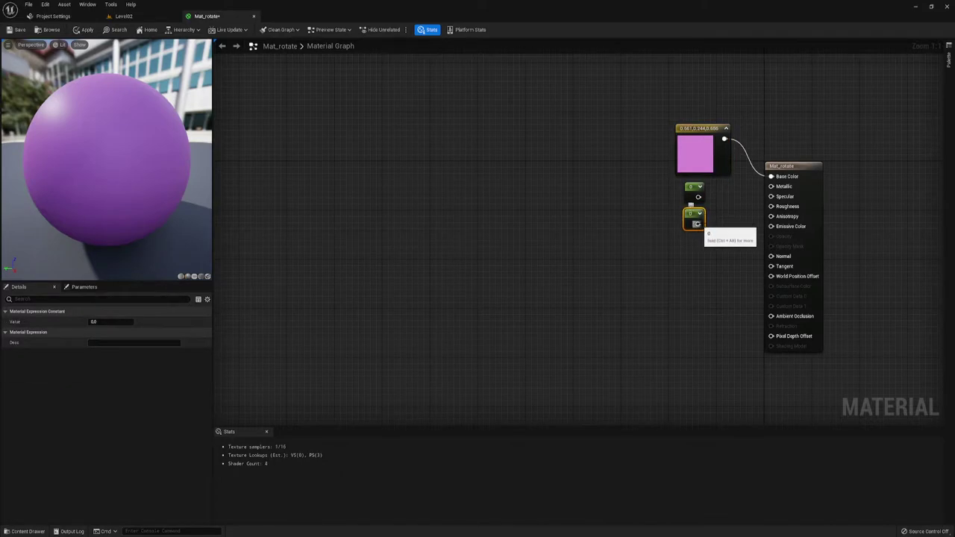
{"action": "left_click_drag", "start_coordinate": [698, 224], "coordinate": [771, 206]}
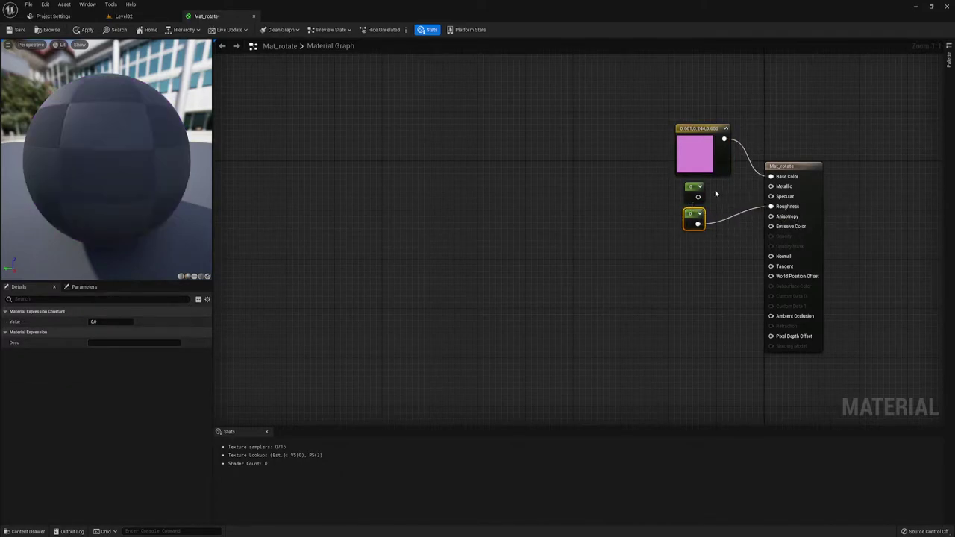
{"action": "left_click_drag", "start_coordinate": [697, 197], "coordinate": [771, 186]}
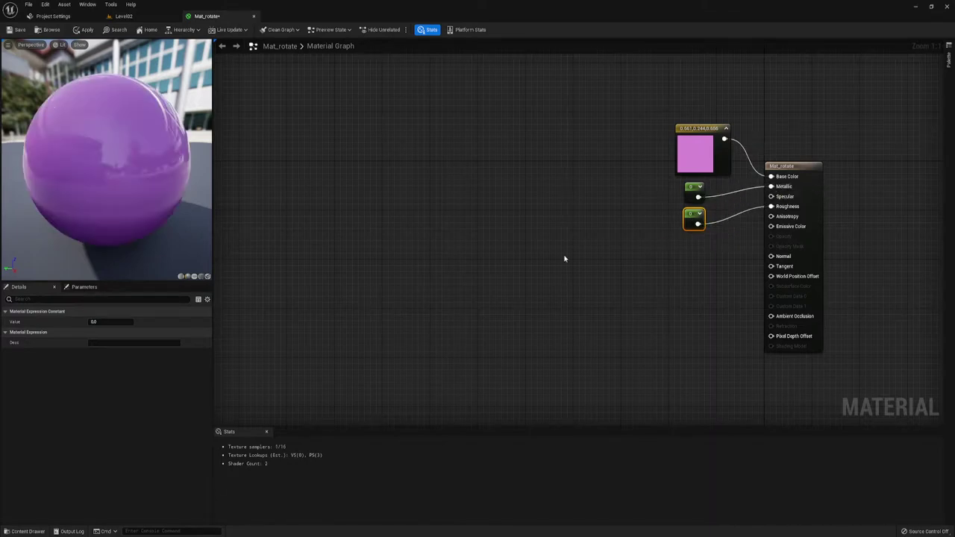
{"action": "left_click", "coordinate": [120, 323]}
{"action": "type", "text": "1"}
{"action": "left_click", "coordinate": [299, 322]}
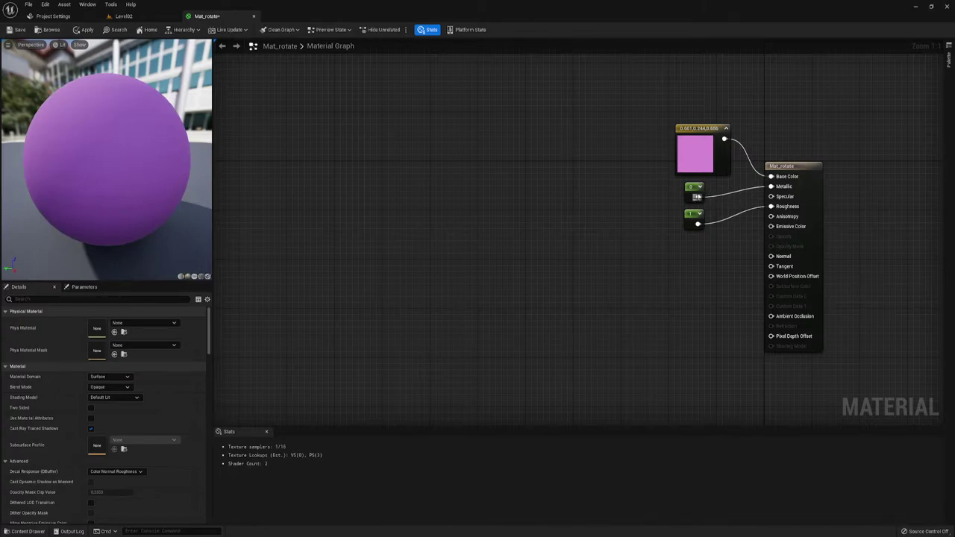
Step: Add a third Constant wired into Specular with value 0.2
{"action": "left_click_drag", "start_coordinate": [699, 197], "coordinate": [767, 207]}
{"action": "left_click", "coordinate": [664, 202]}
{"action": "left_click", "coordinate": [722, 200]}
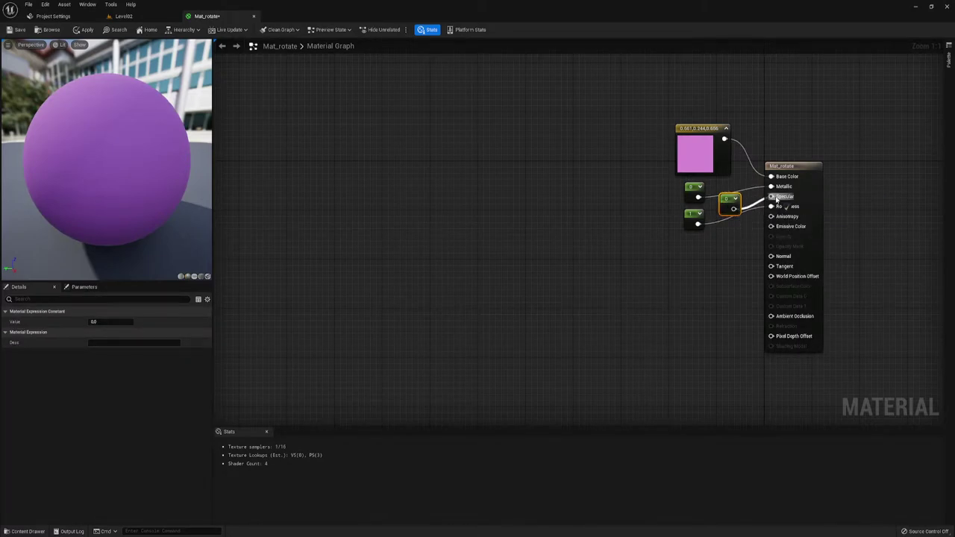
{"action": "left_click_drag", "start_coordinate": [738, 200], "coordinate": [771, 196]}
{"action": "left_click", "coordinate": [105, 320]}
{"action": "type", "text": "0.2"}
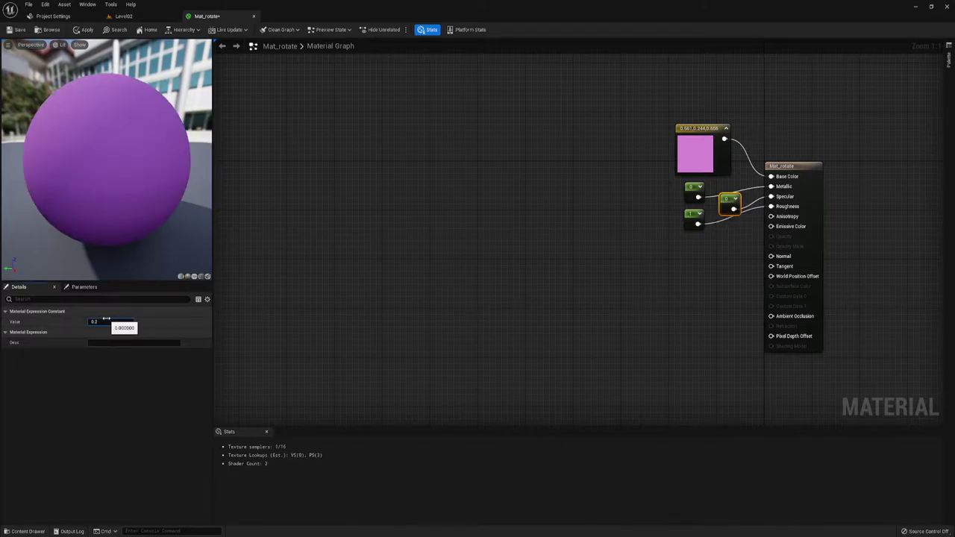
{"action": "key", "text": "Return"}
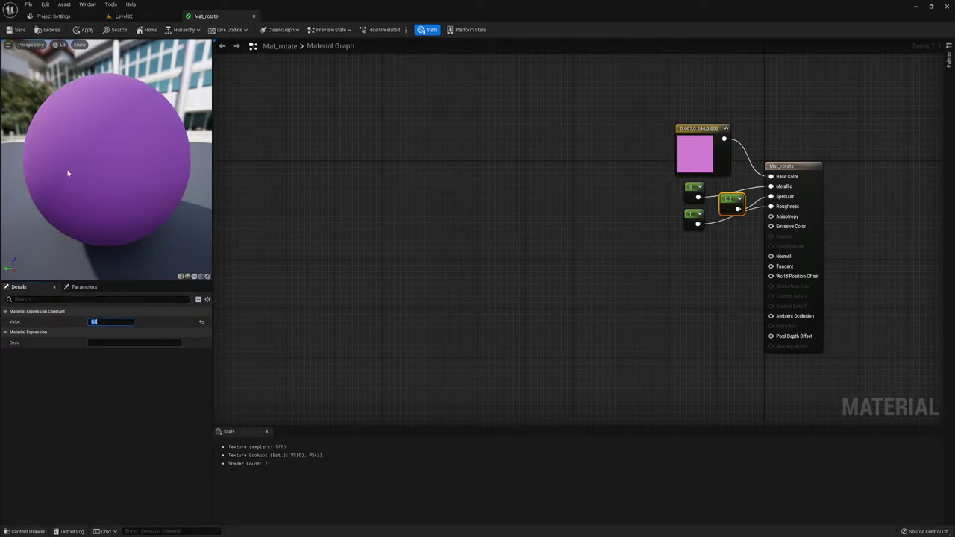
{"action": "mouse_move", "coordinate": [67, 173]}
{"action": "left_mouse_down"}
{"action": "mouse_move", "coordinate": [104, 176]}
{"action": "mouse_move", "coordinate": [23, 101]}
{"action": "left_mouse_up"}
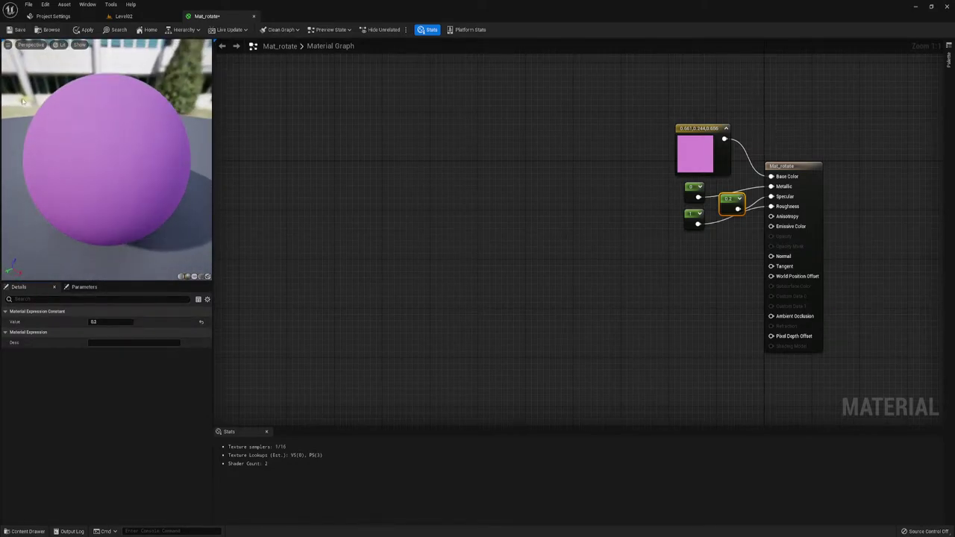
Step: Switch the preview to a plane, widen the graph area and tuck the 1.0 constant beside the output
{"action": "left_click", "coordinate": [194, 278]}
{"action": "mouse_move", "coordinate": [112, 187]}
{"action": "left_mouse_down"}
{"action": "mouse_move", "coordinate": [164, 179]}
{"action": "mouse_move", "coordinate": [120, 165]}
{"action": "mouse_move", "coordinate": [128, 193]}
{"action": "left_mouse_up"}
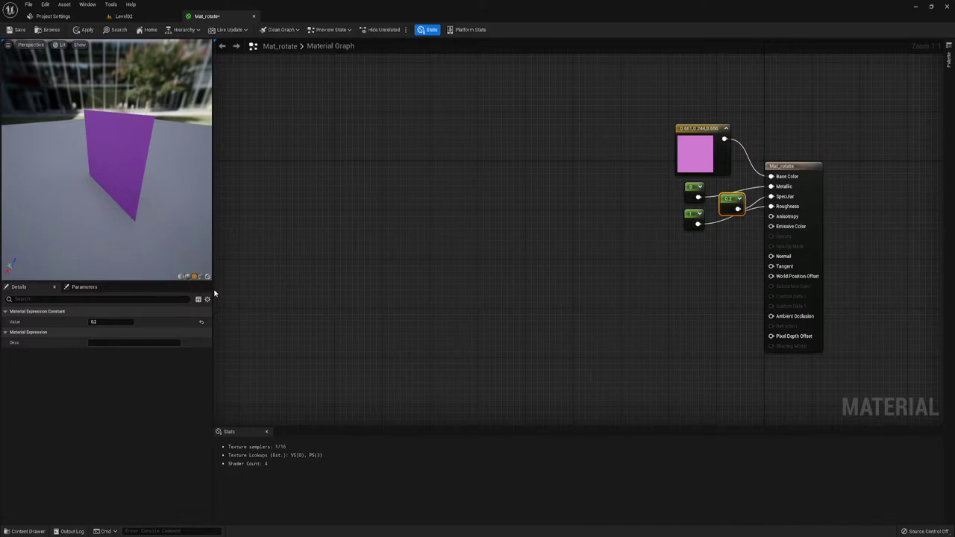
{"action": "left_click_drag", "start_coordinate": [214, 291], "coordinate": [133, 289]}
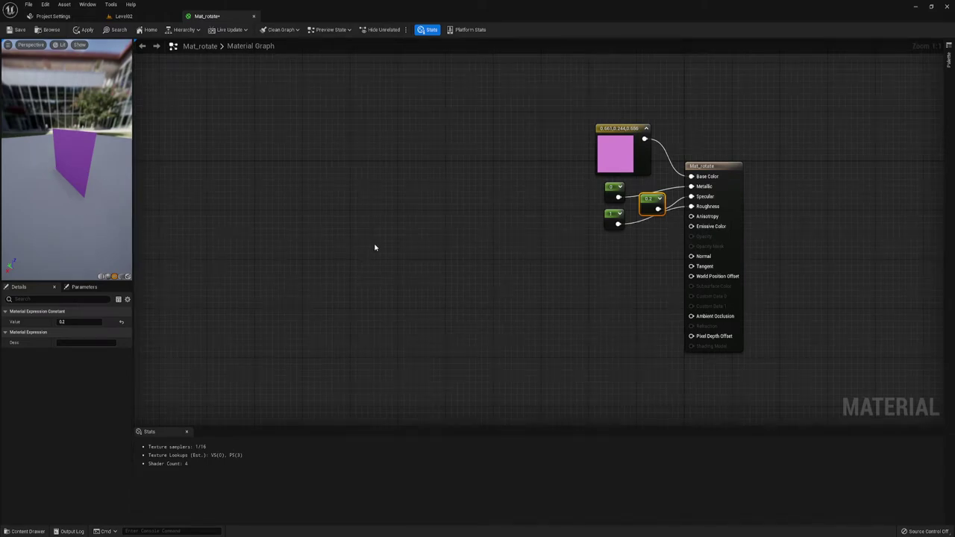
{"action": "right_click_drag", "start_coordinate": [375, 247], "coordinate": [455, 200]}
{"action": "left_click_drag", "start_coordinate": [690, 165], "coordinate": [717, 177]}
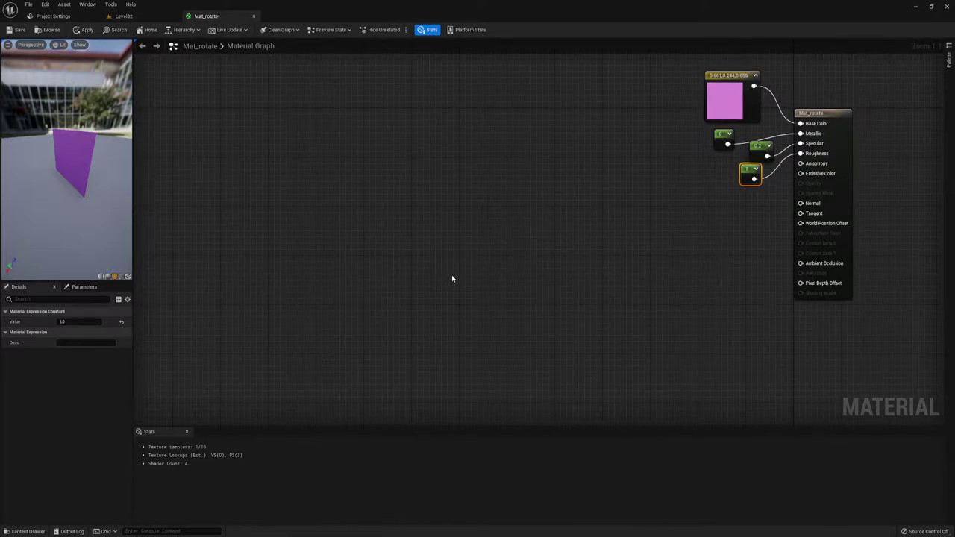
Step: Add a TextureCoordinate (TexCoord[0]) node to the graph
{"action": "right_click", "coordinate": [260, 192]}
{"action": "type", "text": "tex"}
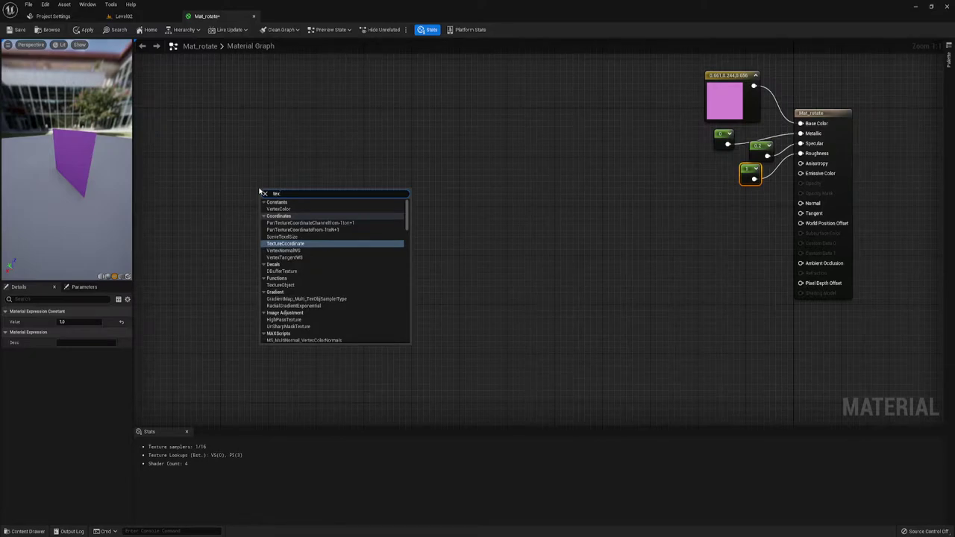
{"action": "type", "text": "c"}
{"action": "key", "text": "BackSpace"}
{"action": "type", "text": "ture"}
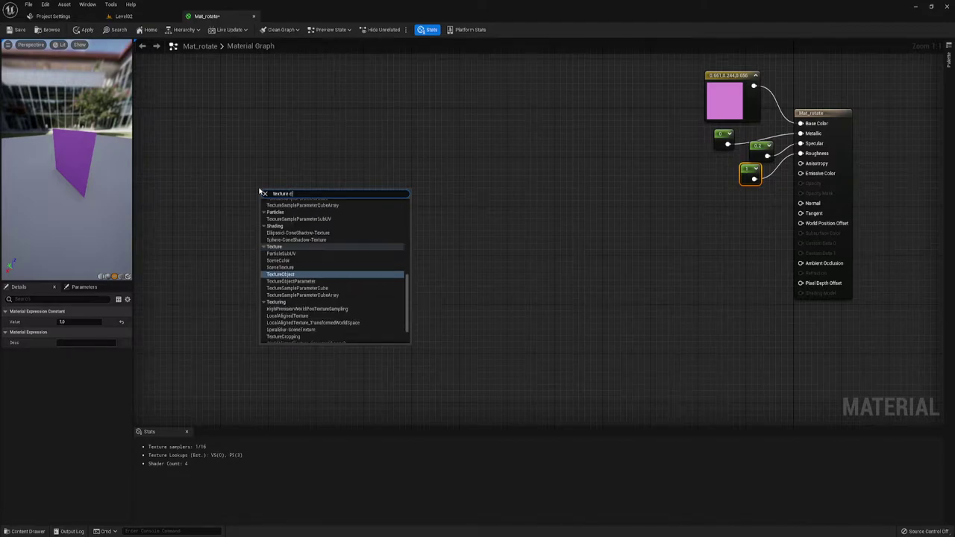
{"action": "type", "text": "coord"}
{"action": "key", "text": "Return"}
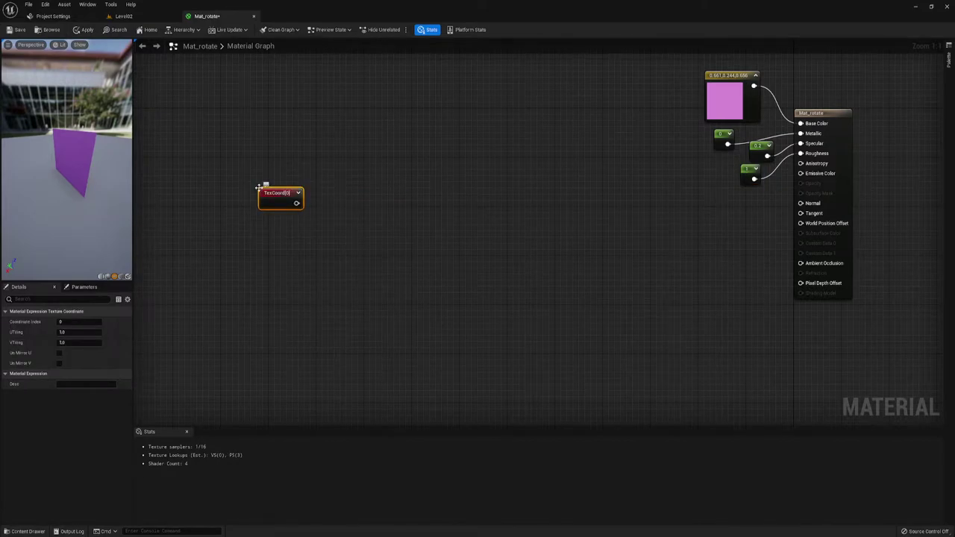
{"action": "left_click_drag", "start_coordinate": [260, 187], "coordinate": [235, 206]}
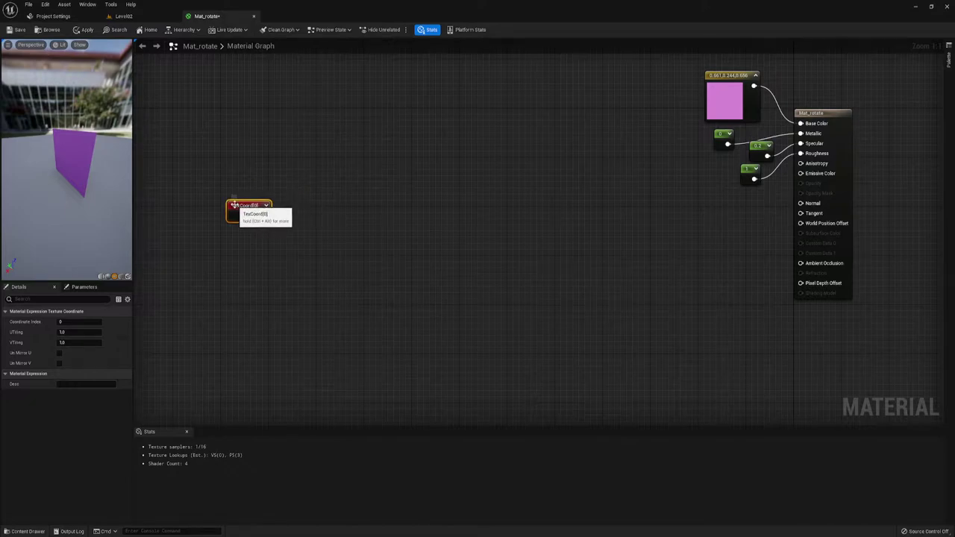
Step: Add a Component Mask (R G) fed from TexCoord[0]
{"action": "left_click_drag", "start_coordinate": [222, 168], "coordinate": [269, 296]}
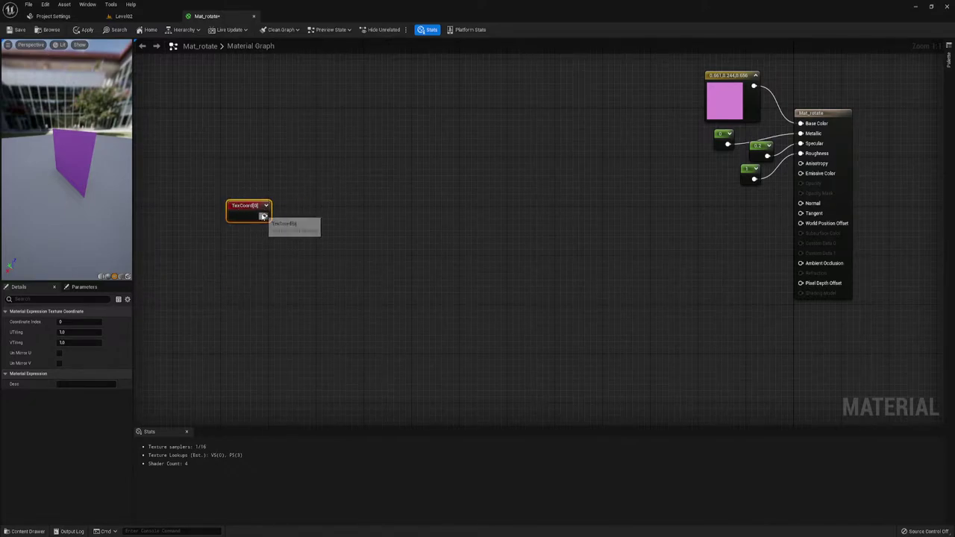
{"action": "left_click_drag", "start_coordinate": [264, 216], "coordinate": [340, 192]}
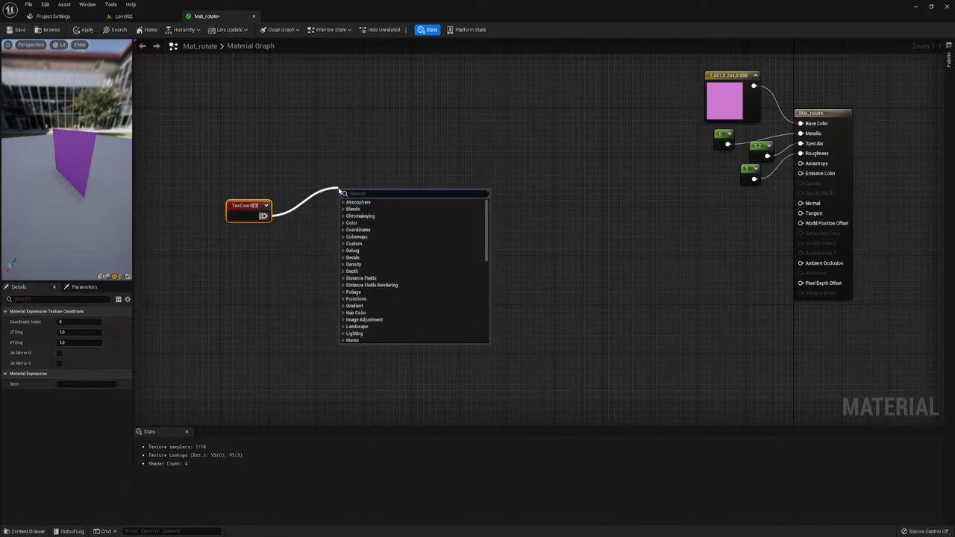
{"action": "type", "text": "com"}
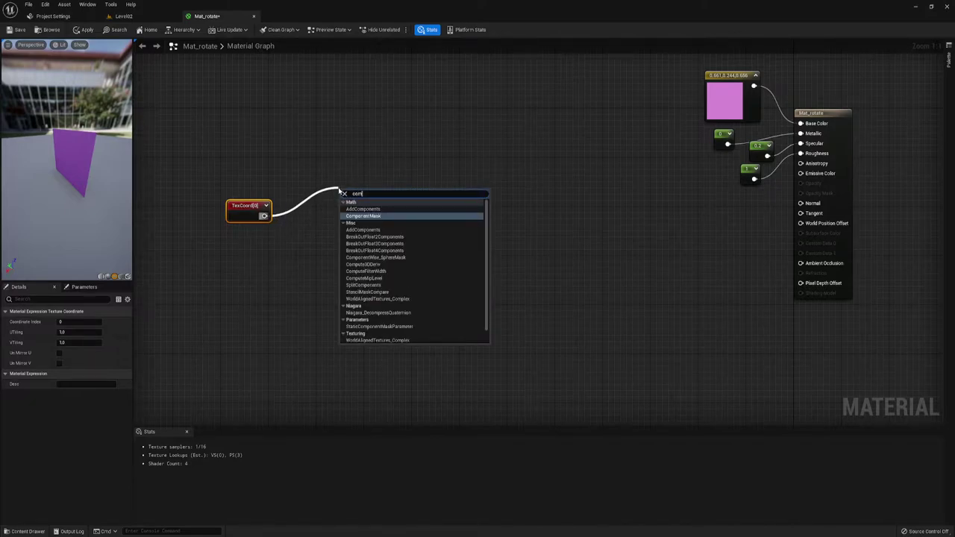
{"action": "key", "text": "Return"}
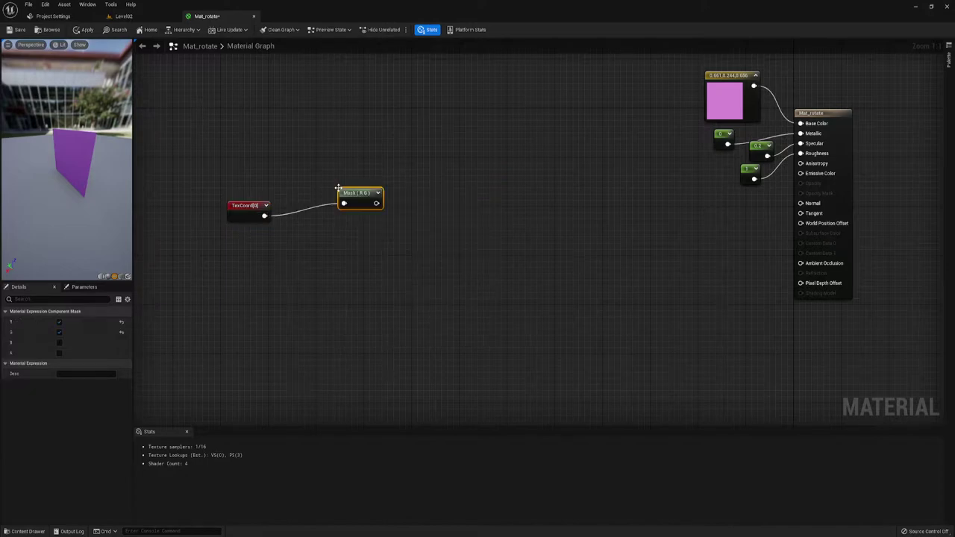
{"action": "left_click_drag", "start_coordinate": [352, 190], "coordinate": [306, 184]}
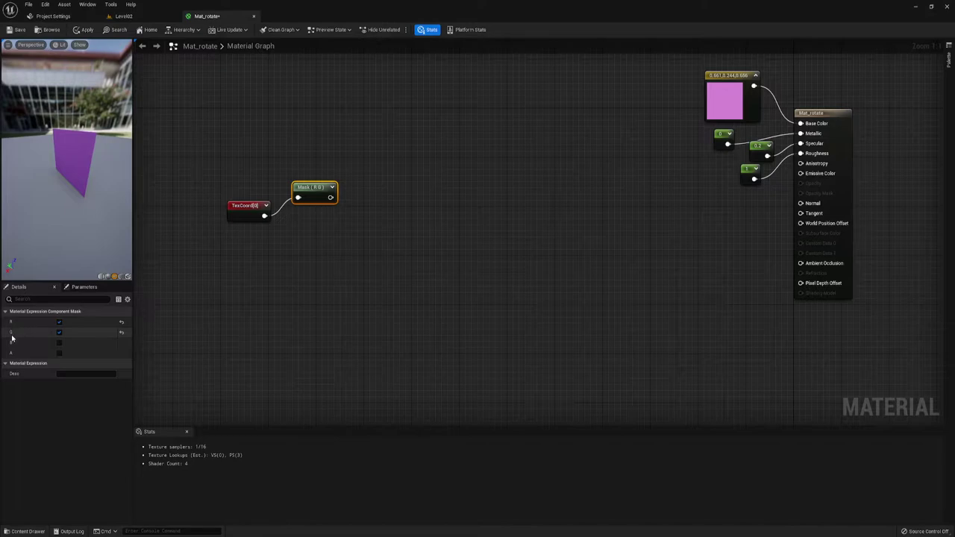
Step: Set the mask to R only, duplicate it off TexCoord[0] and set the copy to G only
{"action": "left_click", "coordinate": [60, 333]}
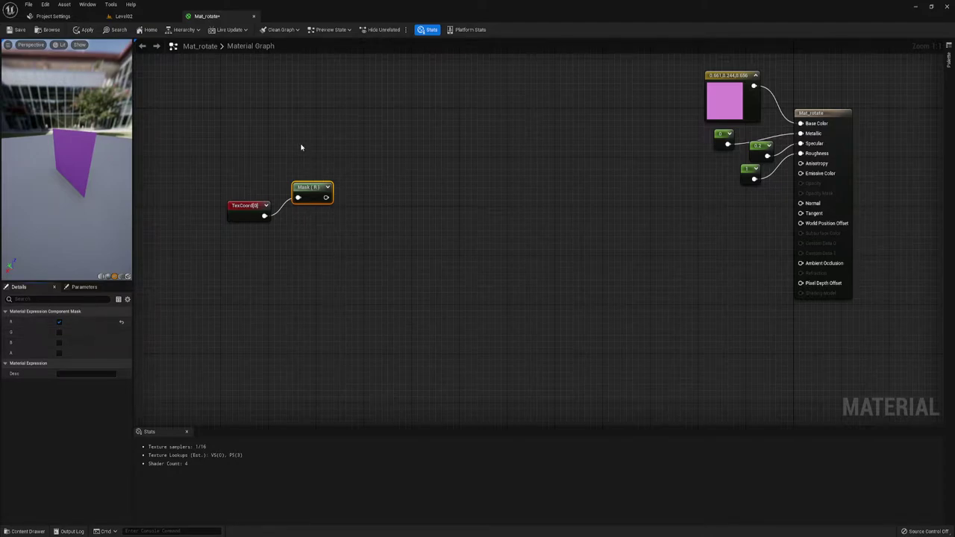
{"action": "mouse_move", "coordinate": [301, 147]}
{"action": "left_mouse_down"}
{"action": "mouse_move", "coordinate": [378, 214]}
{"action": "mouse_move", "coordinate": [310, 214]}
{"action": "mouse_move", "coordinate": [312, 191]}
{"action": "left_mouse_up"}
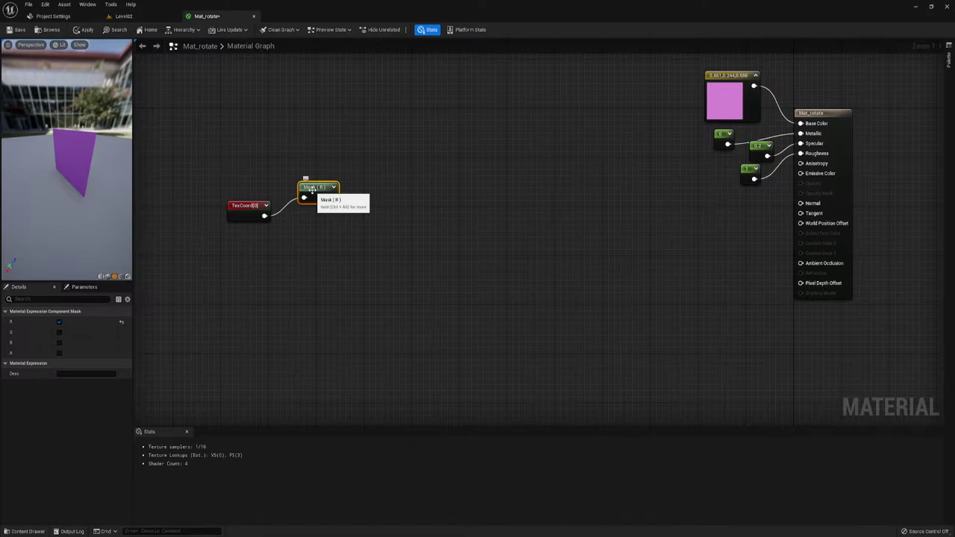
{"action": "key", "text": "ctrl+d"}
{"action": "mouse_move", "coordinate": [326, 241]}
{"action": "left_mouse_down"}
{"action": "mouse_move", "coordinate": [314, 223]}
{"action": "mouse_move", "coordinate": [305, 236]}
{"action": "left_mouse_up"}
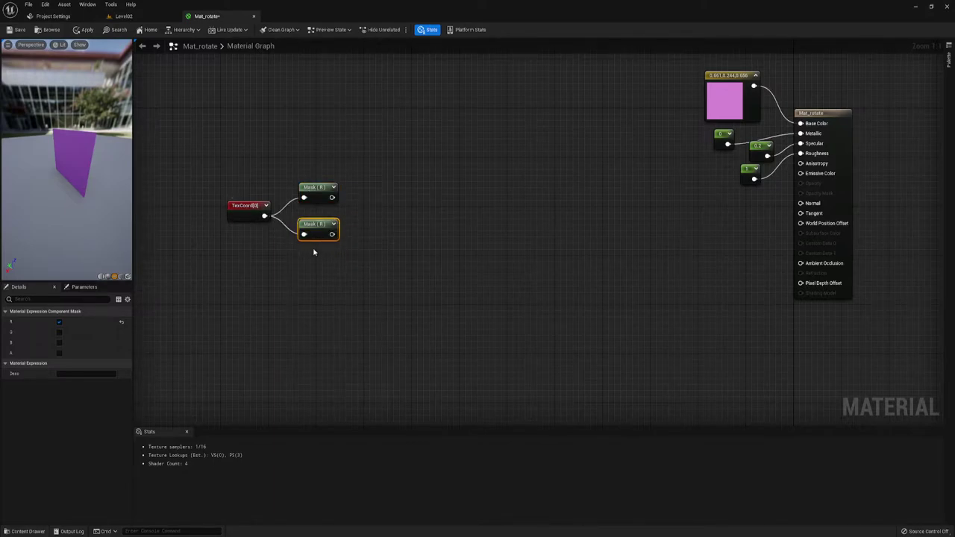
{"action": "left_click", "coordinate": [59, 322]}
{"action": "left_click", "coordinate": [59, 332]}
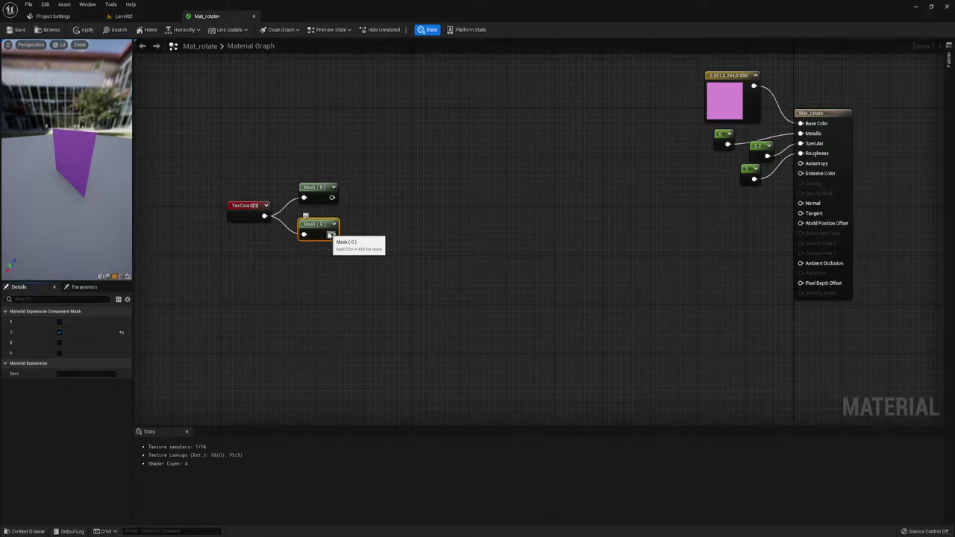
{"action": "mouse_move", "coordinate": [388, 186]}
{"action": "right_mouse_down"}
{"action": "mouse_move", "coordinate": [347, 199]}
{"action": "mouse_move", "coordinate": [367, 211]}
{"action": "right_mouse_up"}
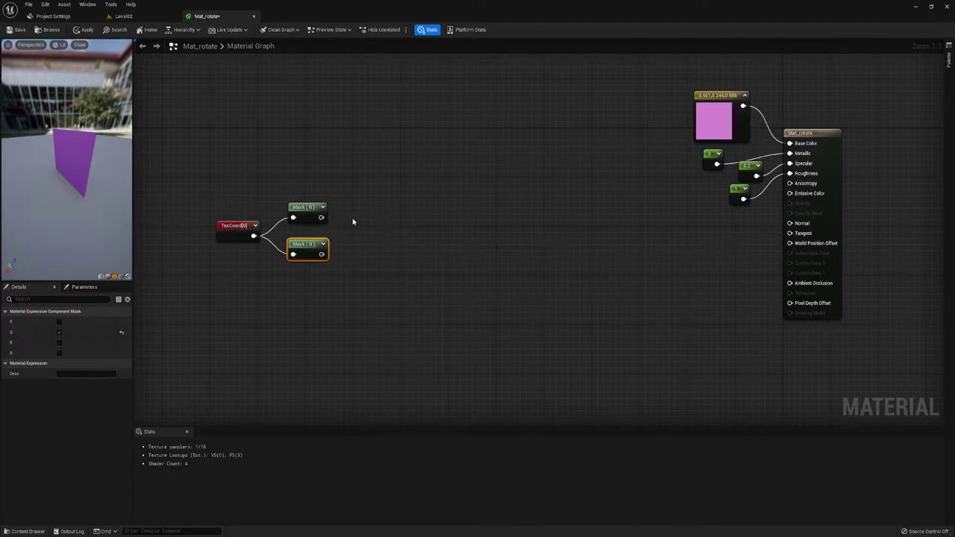
Step: Add an Append node fed by the Mask (R) output
{"action": "left_click_drag", "start_coordinate": [321, 217], "coordinate": [407, 217]}
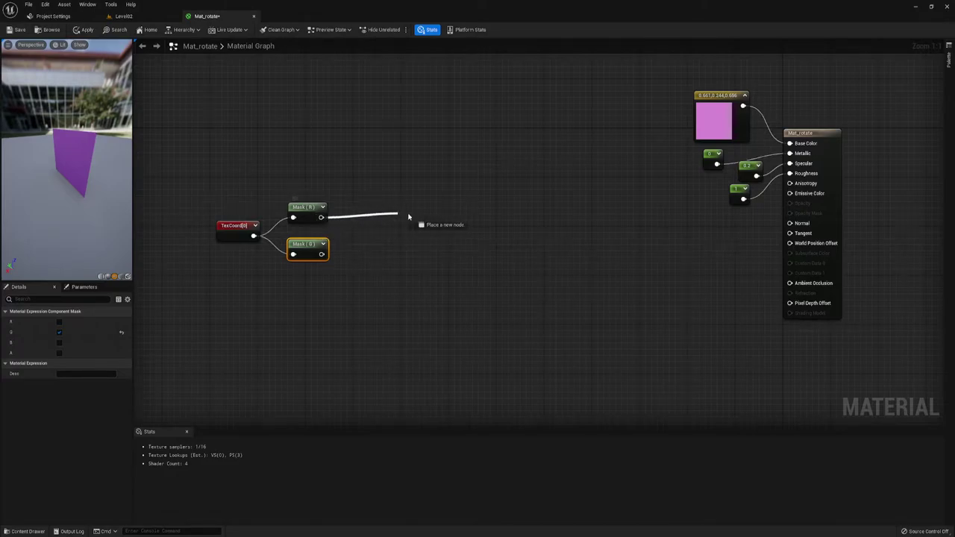
{"action": "type", "text": "app"}
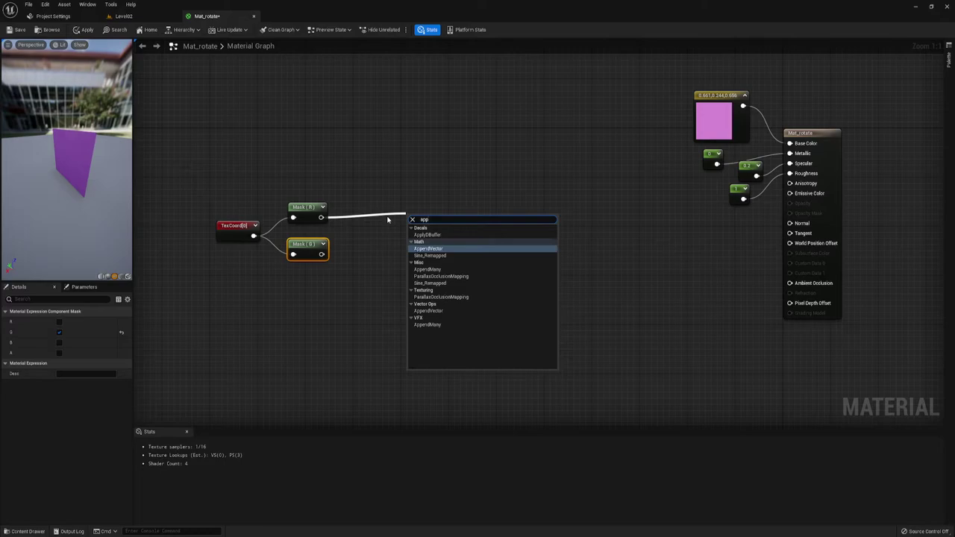
{"action": "left_click", "coordinate": [430, 250]}
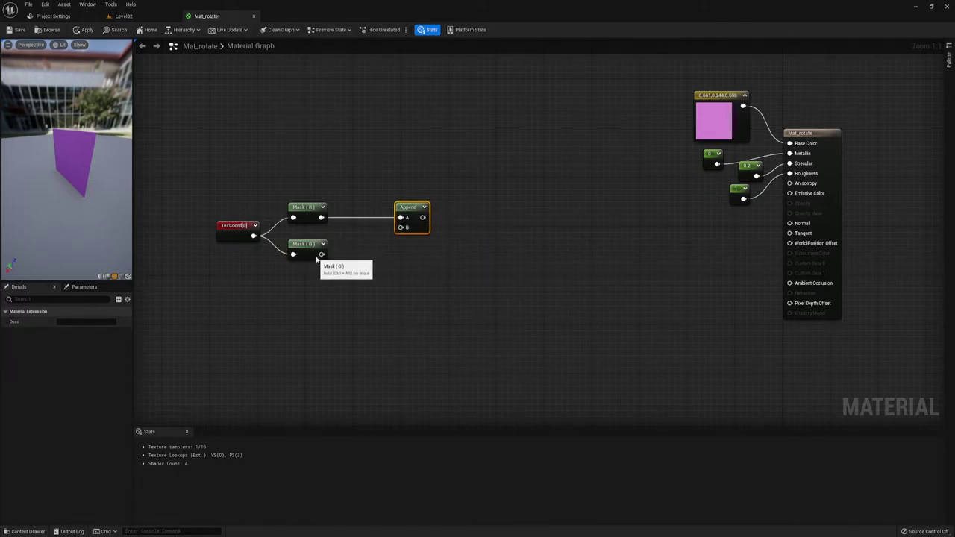
Step: Add a OneMinus after Mask (G) and wire its output into Append's B input
{"action": "left_click_drag", "start_coordinate": [321, 254], "coordinate": [344, 260]}
{"action": "type", "text": "o"}
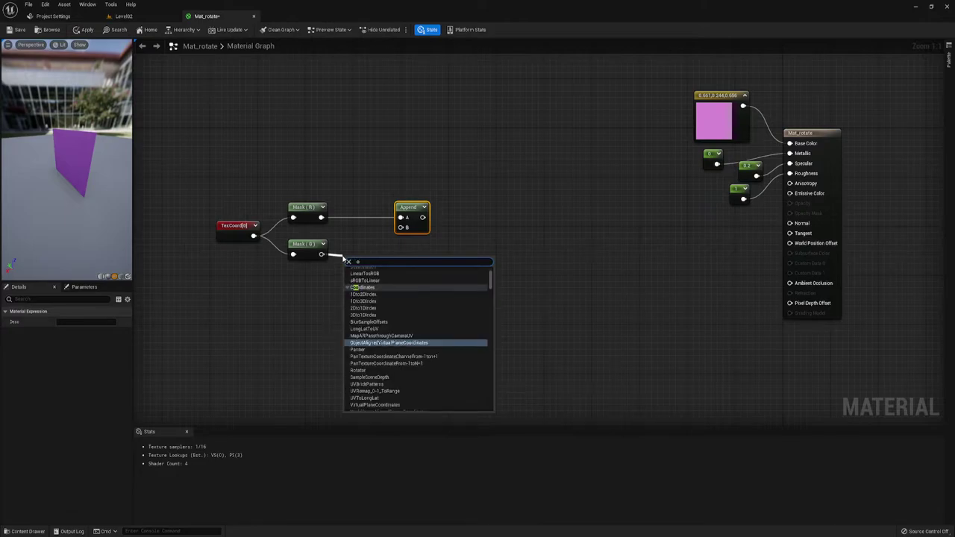
{"action": "type", "text": "ne"}
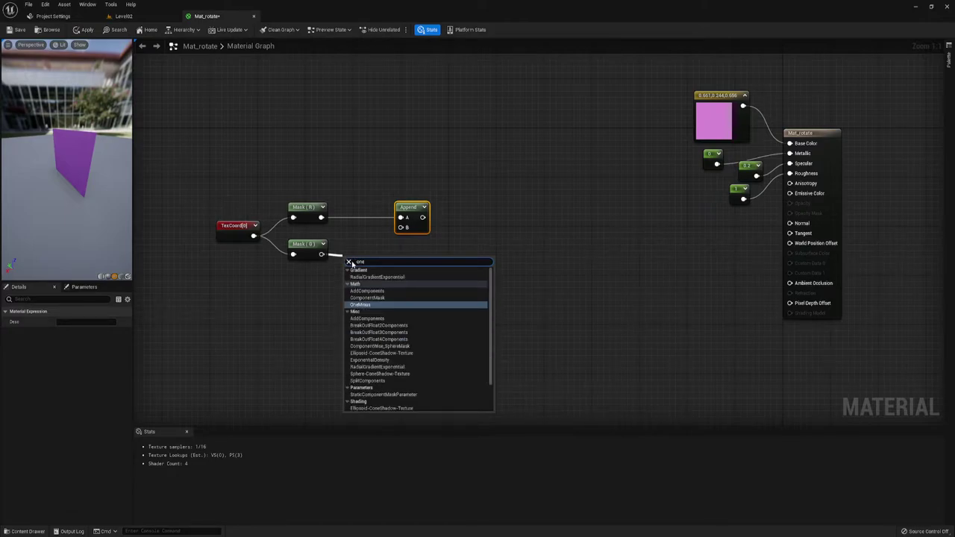
{"action": "left_click", "coordinate": [361, 304]}
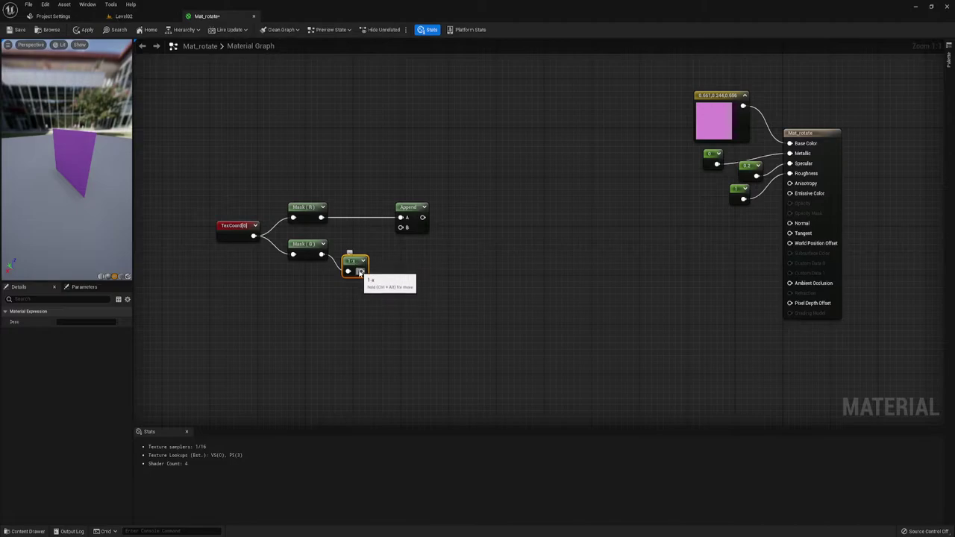
{"action": "left_click_drag", "start_coordinate": [361, 271], "coordinate": [400, 227]}
{"action": "left_click_drag", "start_coordinate": [351, 258], "coordinate": [351, 249]}
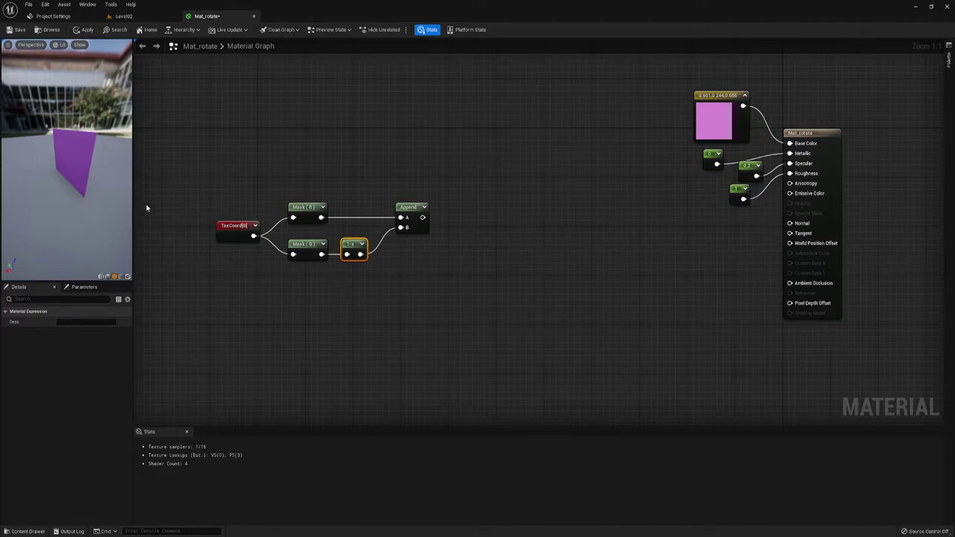
{"action": "right_click_drag", "start_coordinate": [495, 302], "coordinate": [471, 276]}
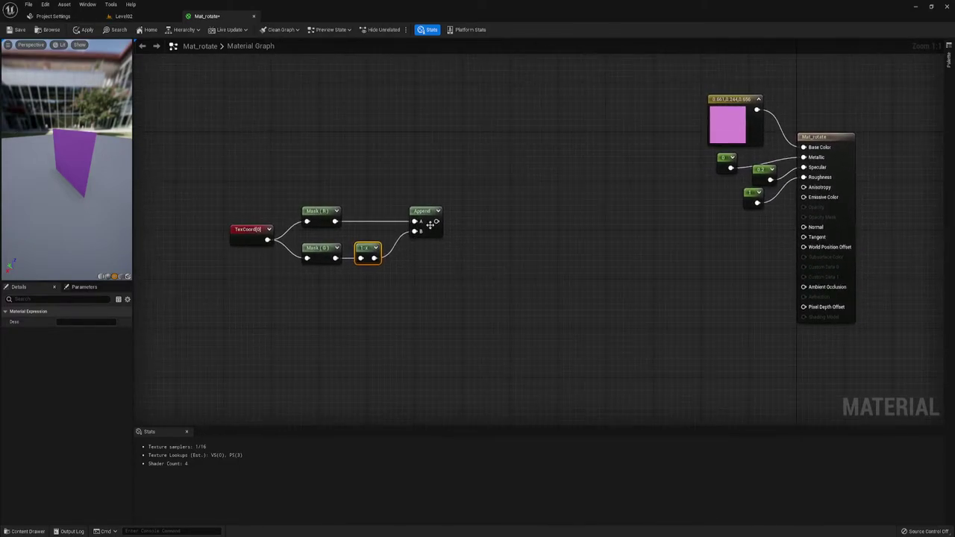
Step: Move the five coordinate nodes further left in the graph
{"action": "left_click", "coordinate": [418, 216]}
{"action": "left_click_drag", "start_coordinate": [418, 216], "coordinate": [406, 217]}
{"action": "left_click_drag", "start_coordinate": [228, 182], "coordinate": [400, 273]}
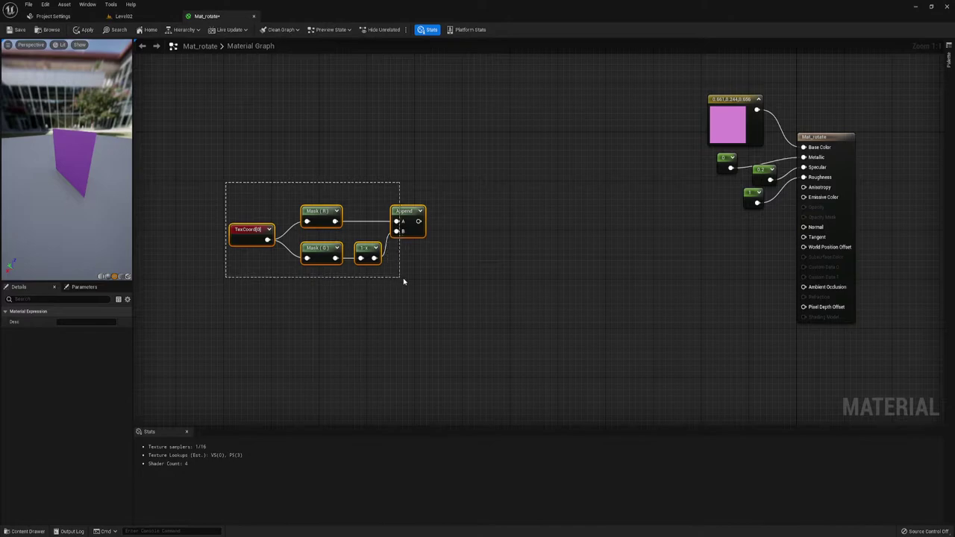
{"action": "left_click_drag", "start_coordinate": [408, 217], "coordinate": [337, 216]}
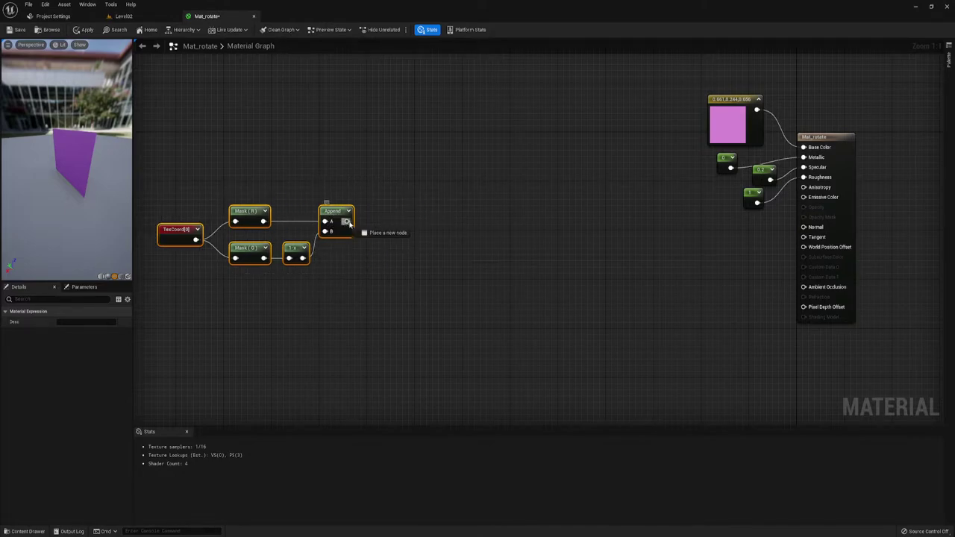
Step: Add a Subtract node after Append with Const B set to 0.5
{"action": "left_click_drag", "start_coordinate": [349, 222], "coordinate": [385, 224]}
{"action": "type", "text": "-"}
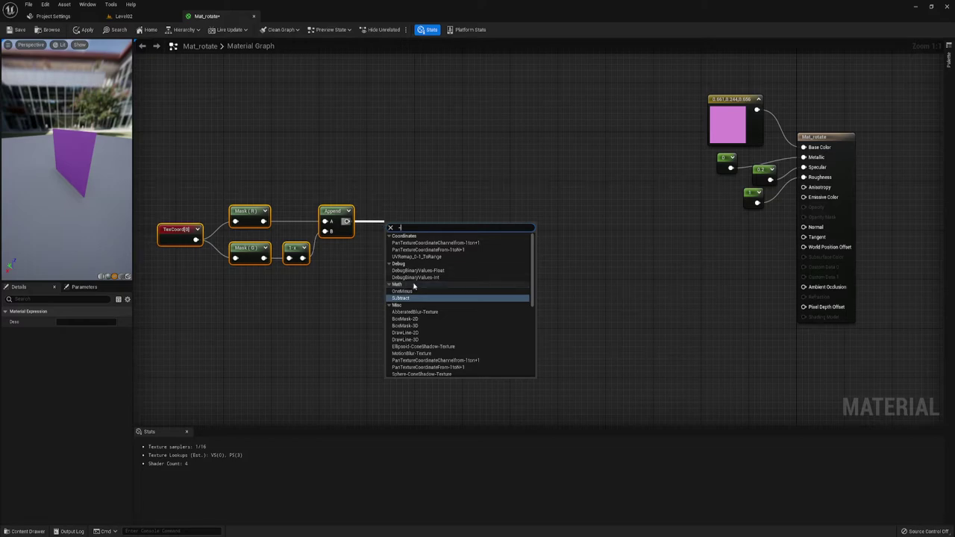
{"action": "left_click", "coordinate": [400, 298]}
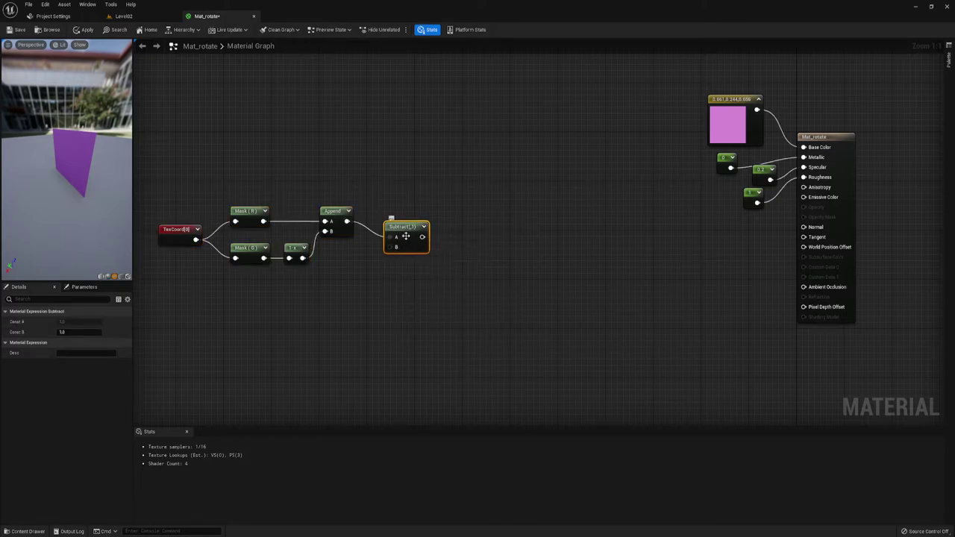
{"action": "left_click", "coordinate": [64, 332]}
{"action": "type", "text": "0.5"}
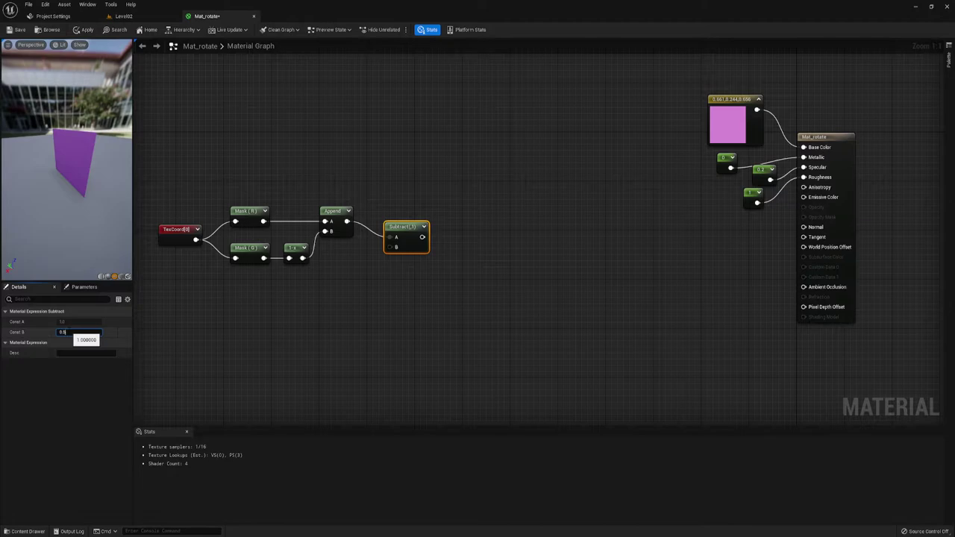
{"action": "key", "text": "Return"}
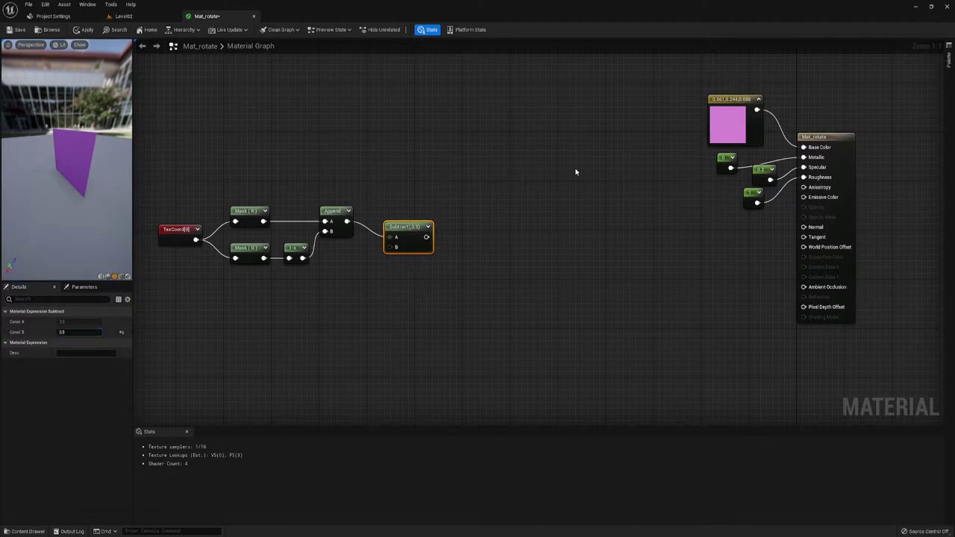
{"action": "left_click", "coordinate": [561, 190]}
{"action": "right_click_drag", "start_coordinate": [488, 191], "coordinate": [470, 173]}
{"action": "left_click_drag", "start_coordinate": [388, 209], "coordinate": [372, 205]}
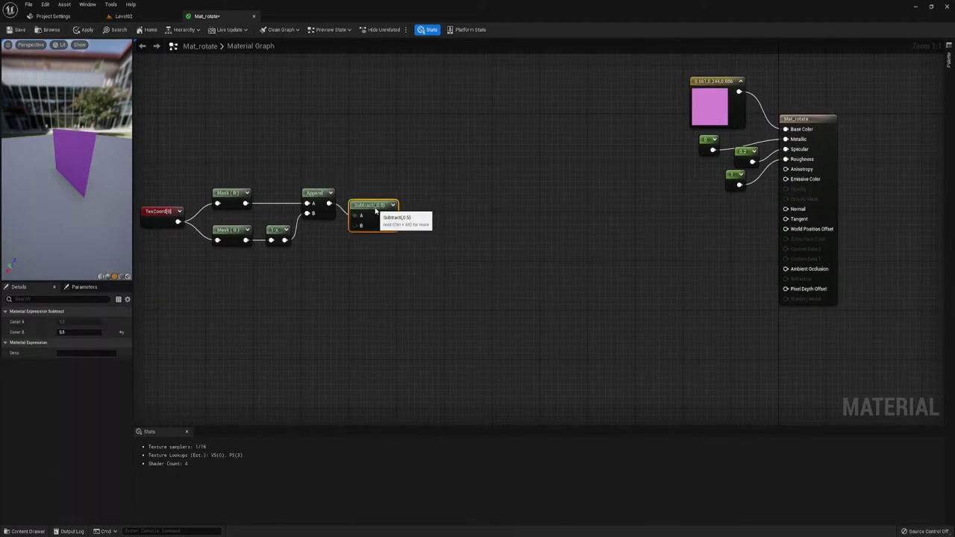
Step: Reframe the coordinate chain and drag a new wire out from Subtract's output
{"action": "left_click_drag", "start_coordinate": [171, 154], "coordinate": [516, 262]}
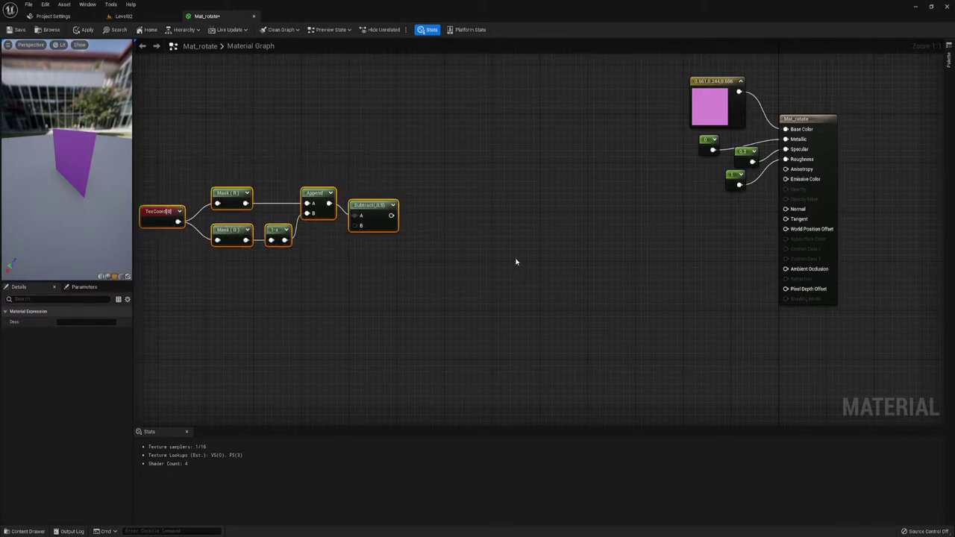
{"action": "right_click_drag", "start_coordinate": [587, 251], "coordinate": [552, 253]}
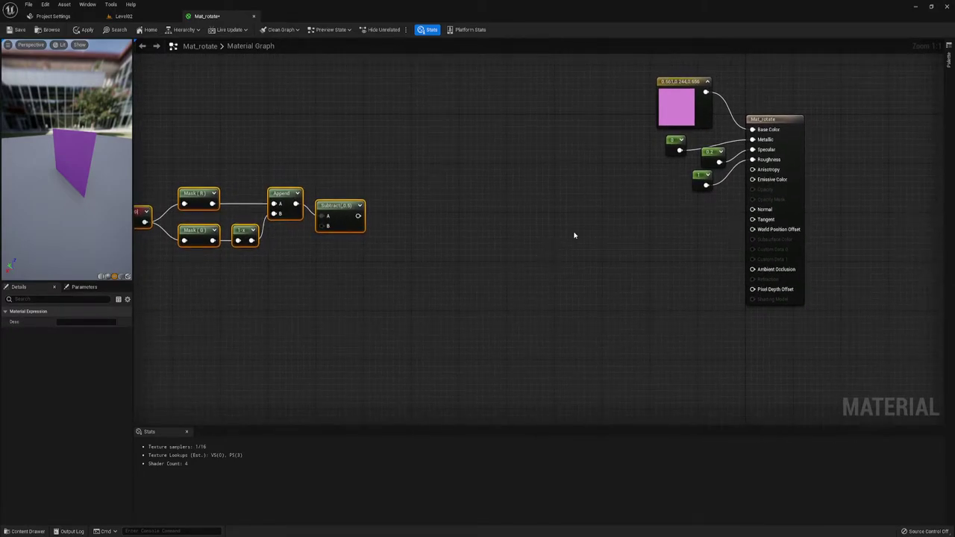
{"action": "right_click_drag", "start_coordinate": [491, 229], "coordinate": [492, 232]}
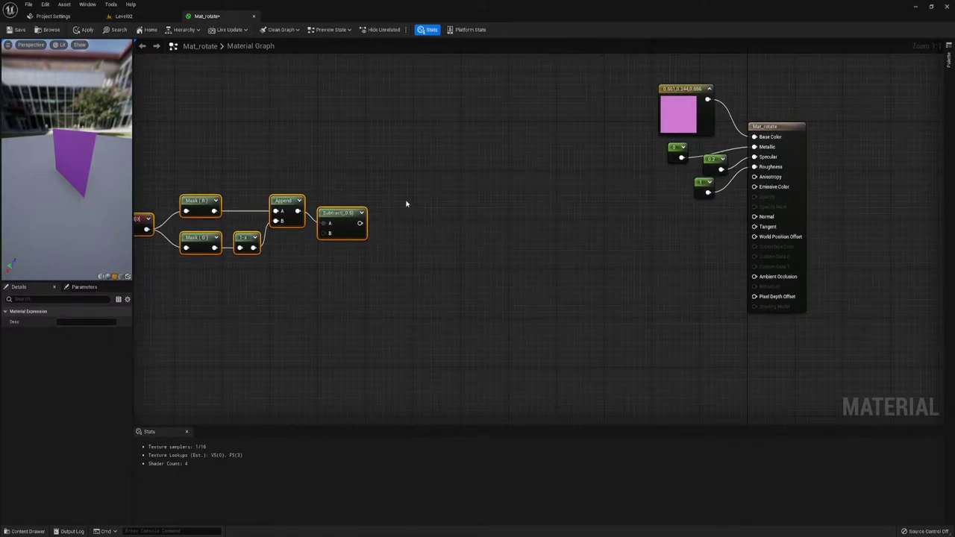
{"action": "left_click_drag", "start_coordinate": [360, 223], "coordinate": [406, 222]}
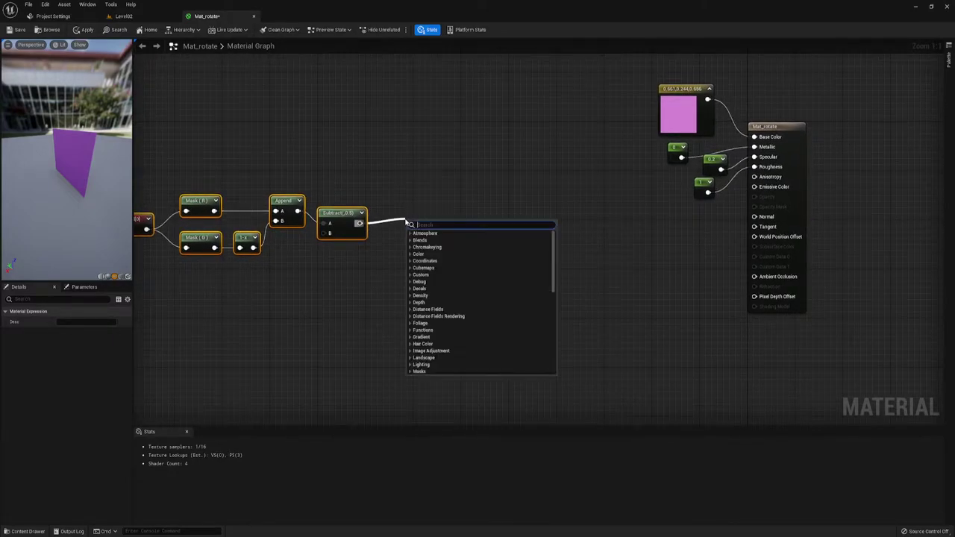
Step: Add a Normalize node after Subtract and place it close beside it
{"action": "type", "text": "nor"}
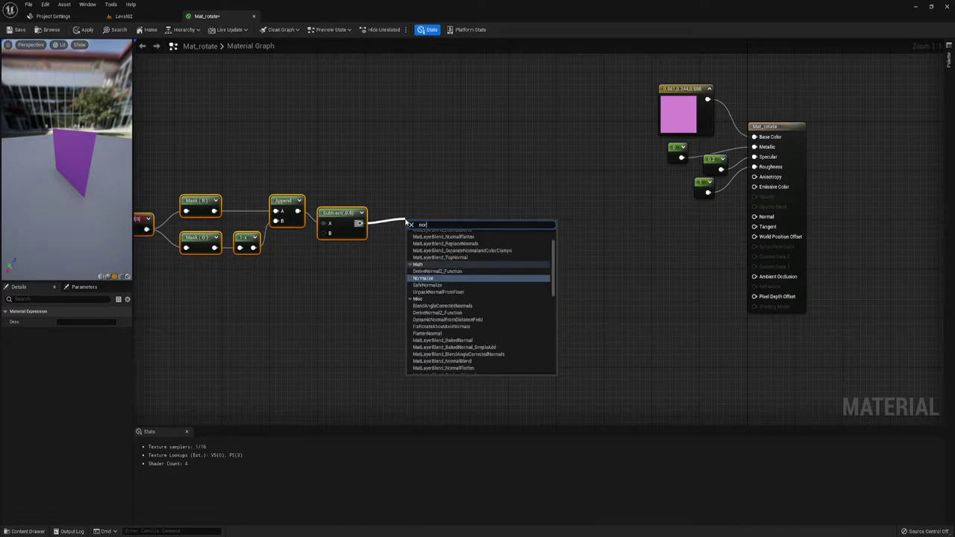
{"action": "key", "text": "Return"}
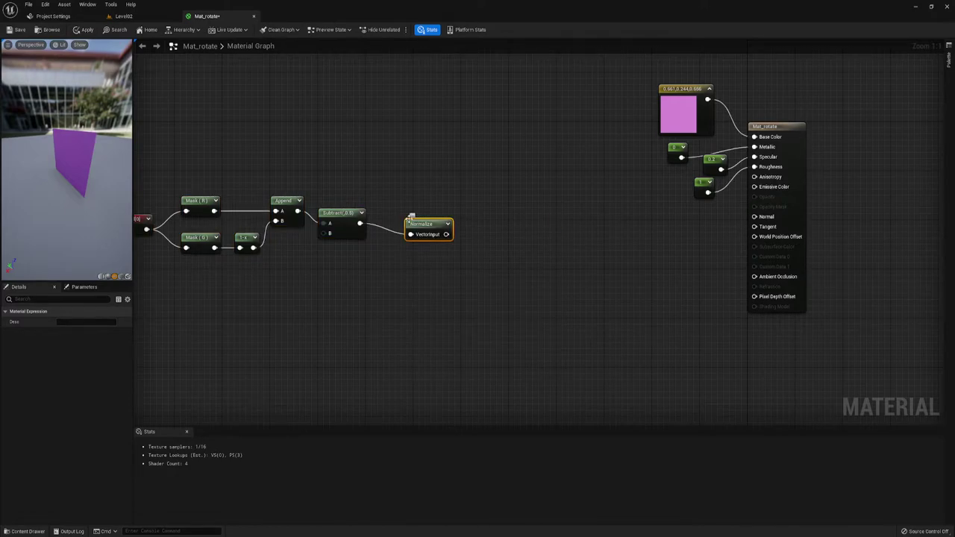
{"action": "left_click_drag", "start_coordinate": [411, 218], "coordinate": [379, 216]}
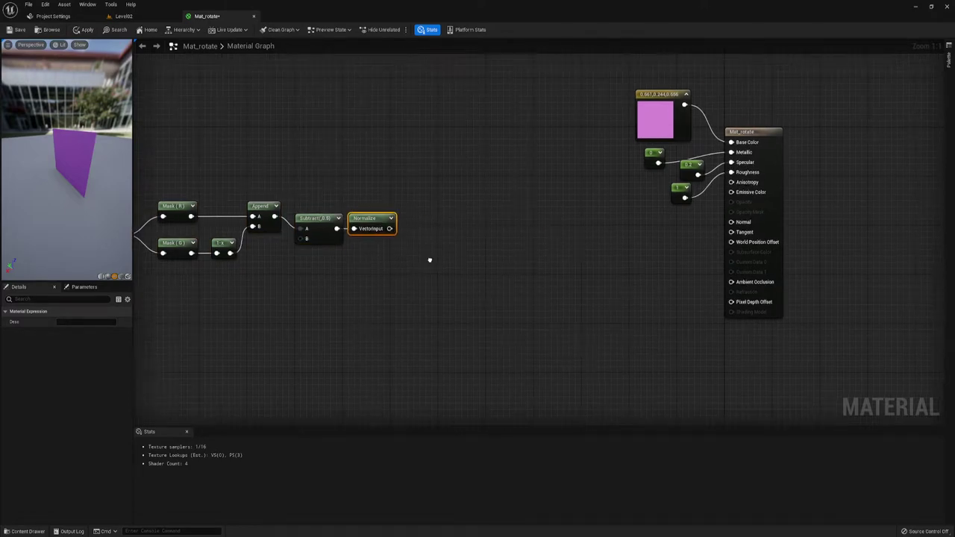
{"action": "right_click_drag", "start_coordinate": [429, 260], "coordinate": [424, 257]}
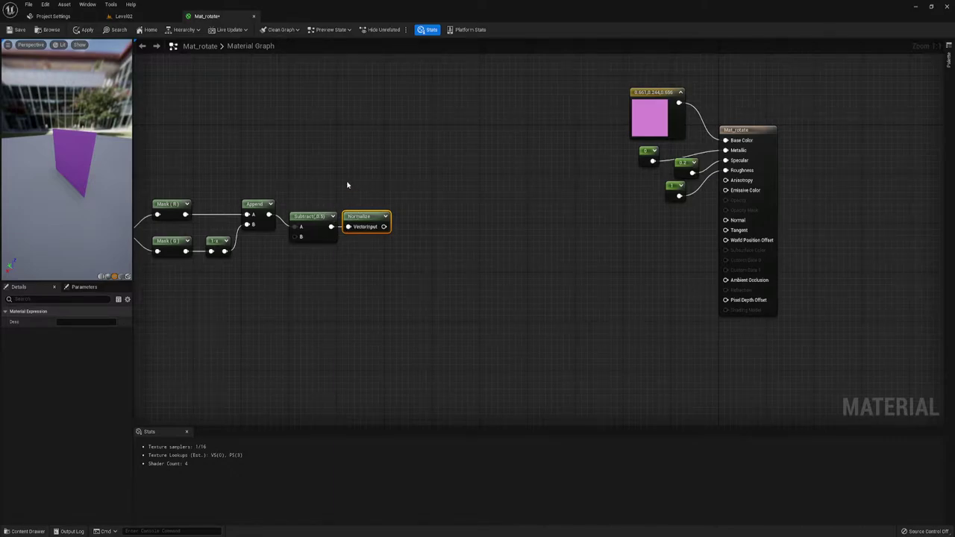
{"action": "left_click_drag", "start_coordinate": [347, 184], "coordinate": [386, 273]}
{"action": "right_click_drag", "start_coordinate": [410, 240], "coordinate": [385, 245]}
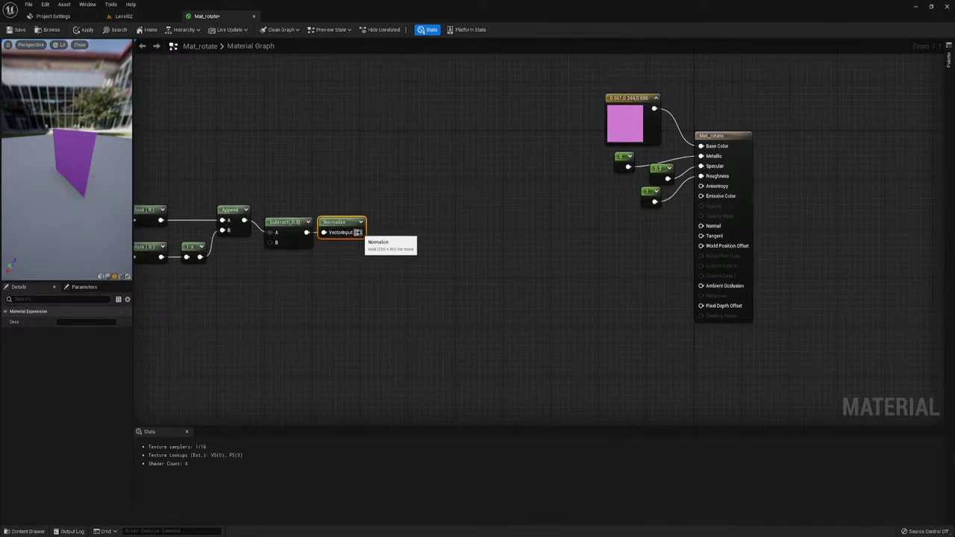
Step: Add a Divide node after Normalize with Const B set to 1
{"action": "left_click_drag", "start_coordinate": [358, 232], "coordinate": [383, 233]}
{"action": "type", "text": "/"}
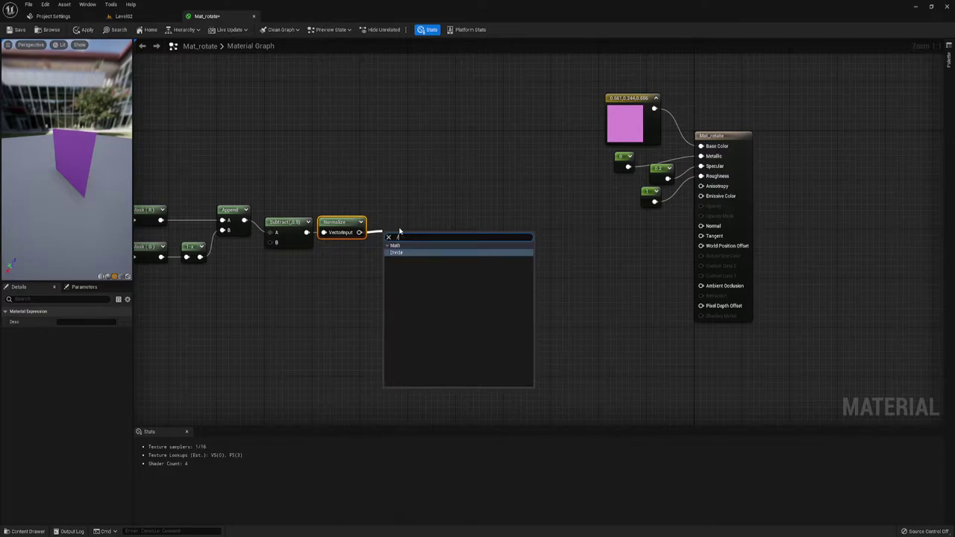
{"action": "left_click", "coordinate": [399, 253]}
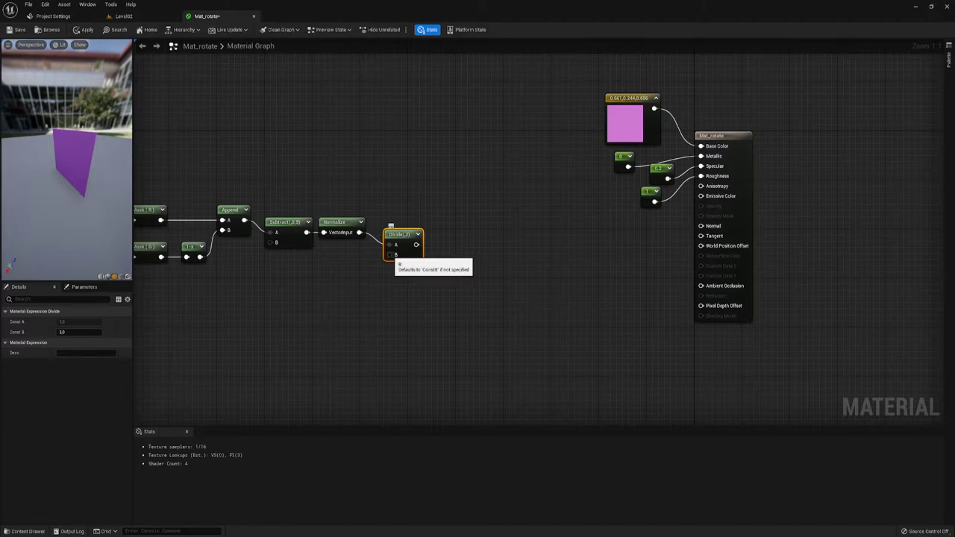
{"action": "left_click", "coordinate": [82, 332]}
{"action": "type", "text": "1"}
{"action": "left_click", "coordinate": [418, 291]}
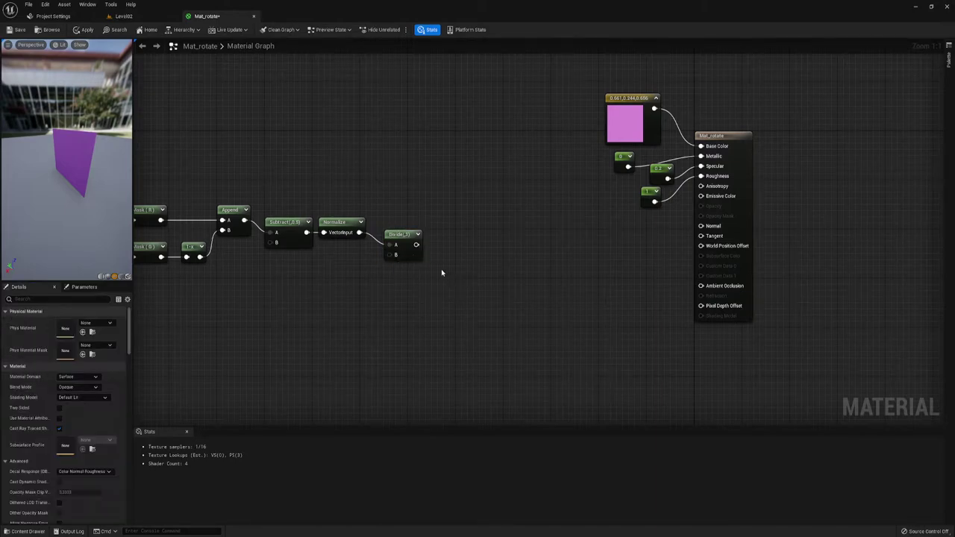
{"action": "left_click", "coordinate": [399, 236]}
{"action": "right_click_drag", "start_coordinate": [459, 264], "coordinate": [393, 239]}
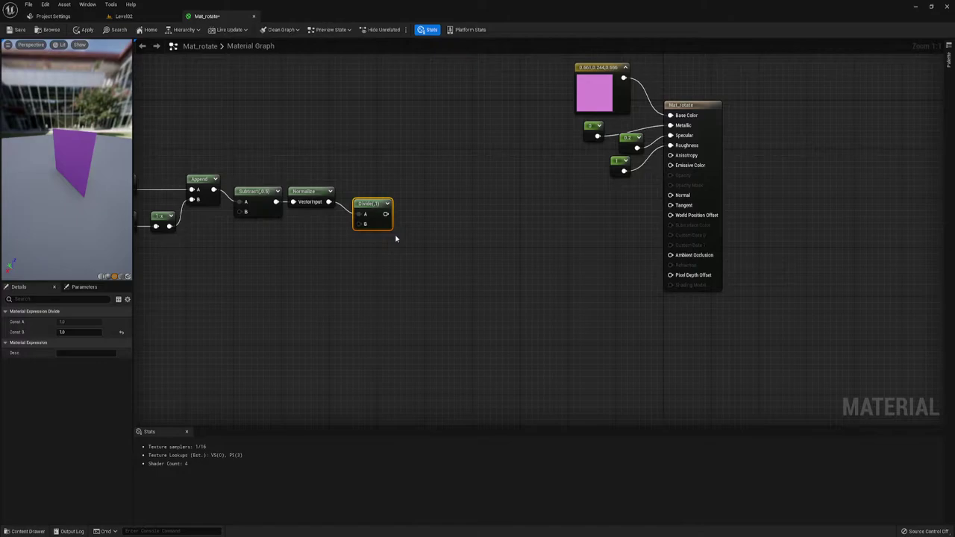
Step: Add an Absolute World Position node to empty graph space
{"action": "right_click_drag", "start_coordinate": [396, 239], "coordinate": [364, 216]}
{"action": "right_click", "coordinate": [365, 217]}
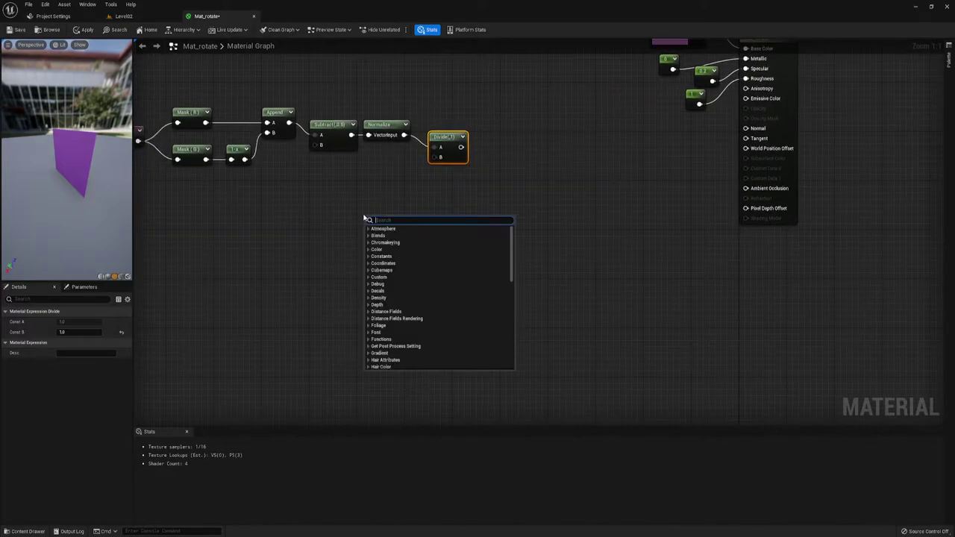
{"action": "type", "text": "wo"}
{"action": "key", "text": "Return"}
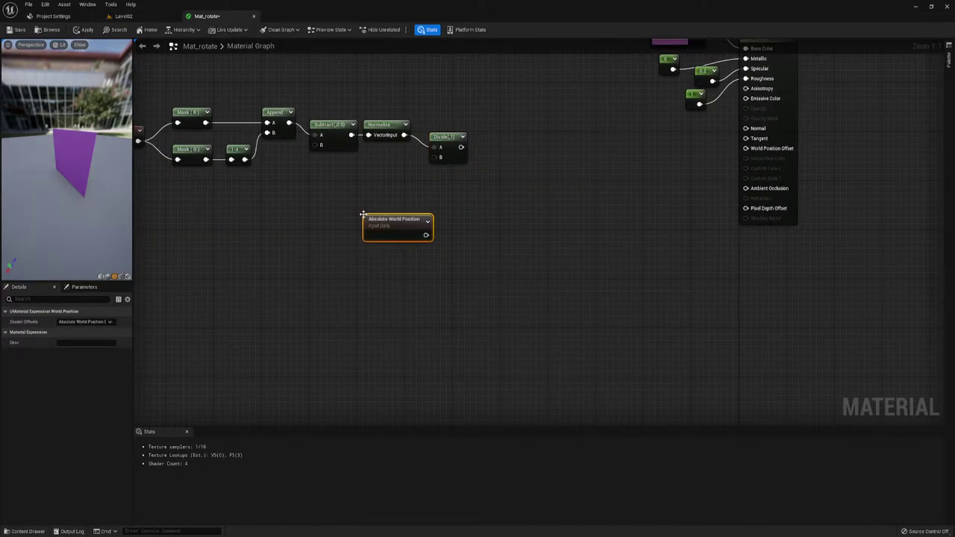
{"action": "left_click_drag", "start_coordinate": [397, 230], "coordinate": [375, 209]}
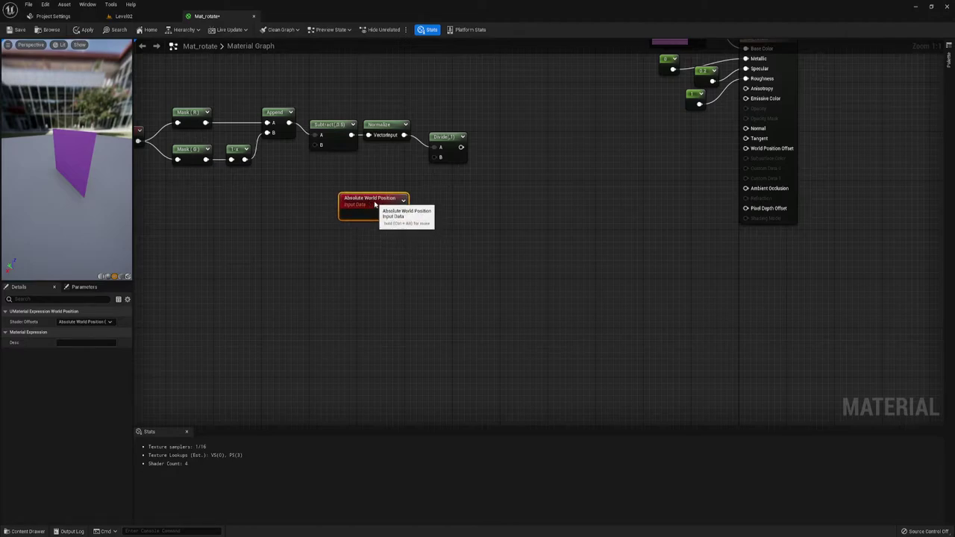
{"action": "left_click", "coordinate": [345, 262]}
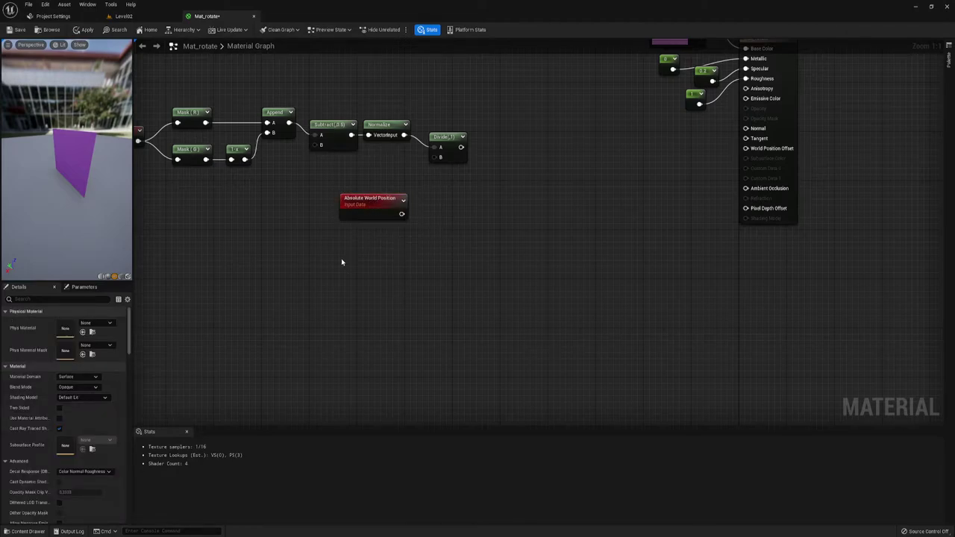
Step: Add an Object Position node below Absolute World Position
{"action": "right_click", "coordinate": [342, 262]}
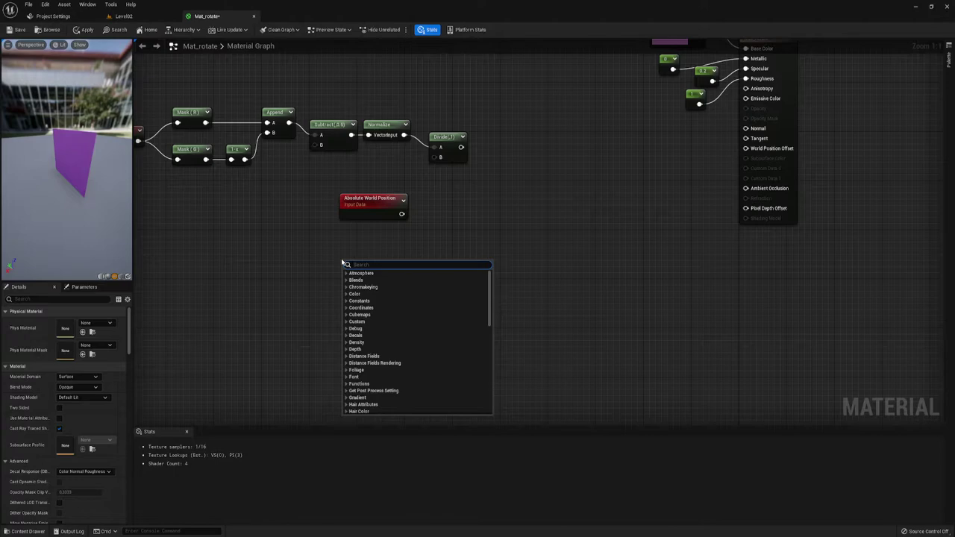
{"action": "type", "text": "ob"}
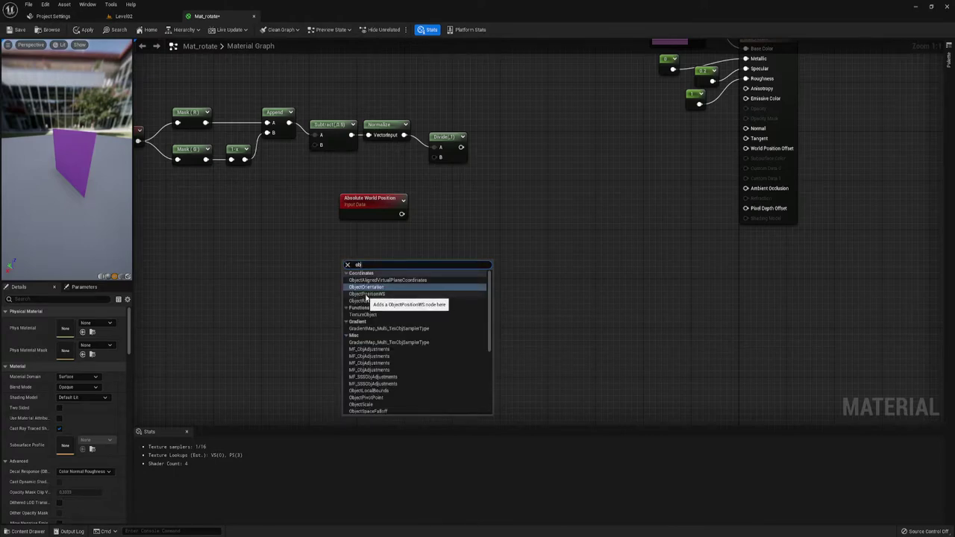
{"action": "left_click", "coordinate": [380, 297]}
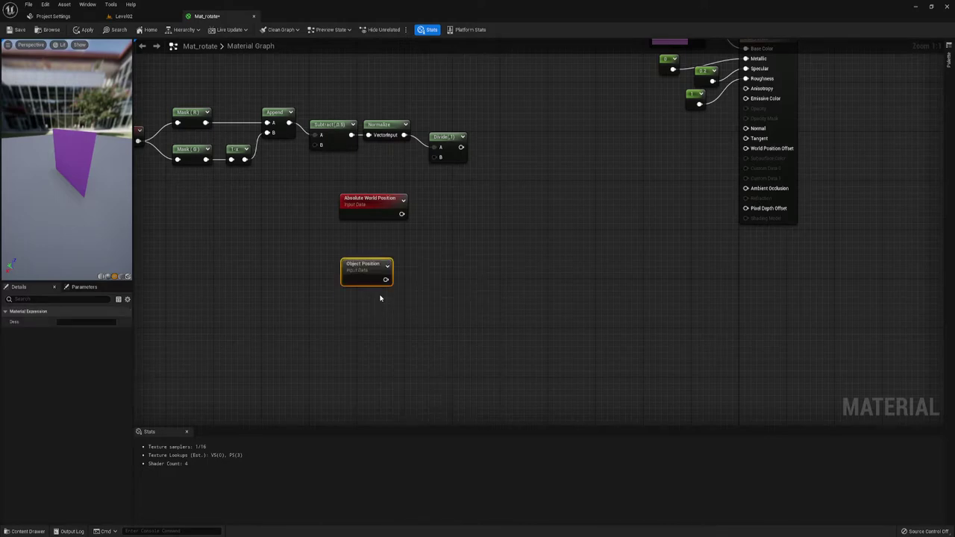
{"action": "left_click_drag", "start_coordinate": [369, 268], "coordinate": [384, 239]}
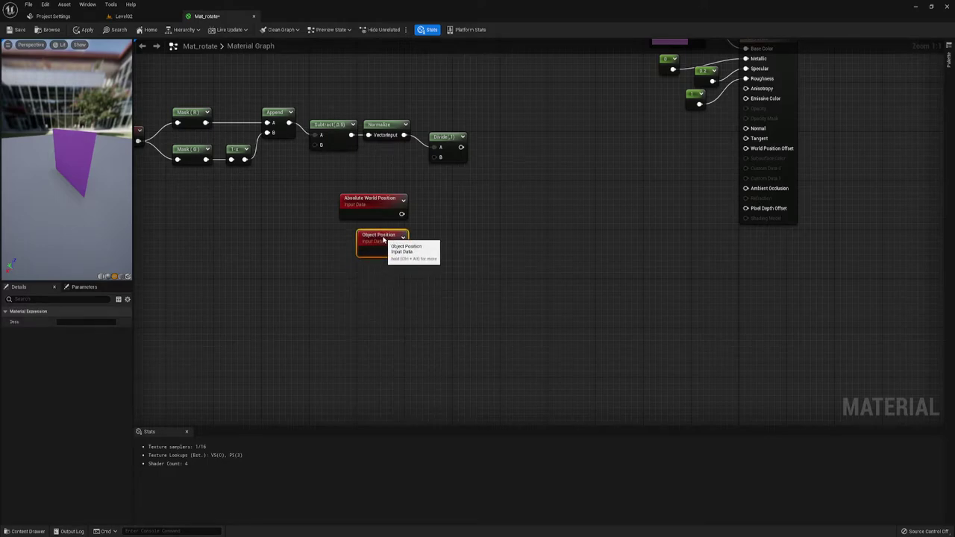
{"action": "left_click", "coordinate": [515, 246]}
Step: Frame the two position input nodes and start a wire from Absolute World Position's output
{"action": "right_click_drag", "start_coordinate": [441, 231], "coordinate": [420, 244]}
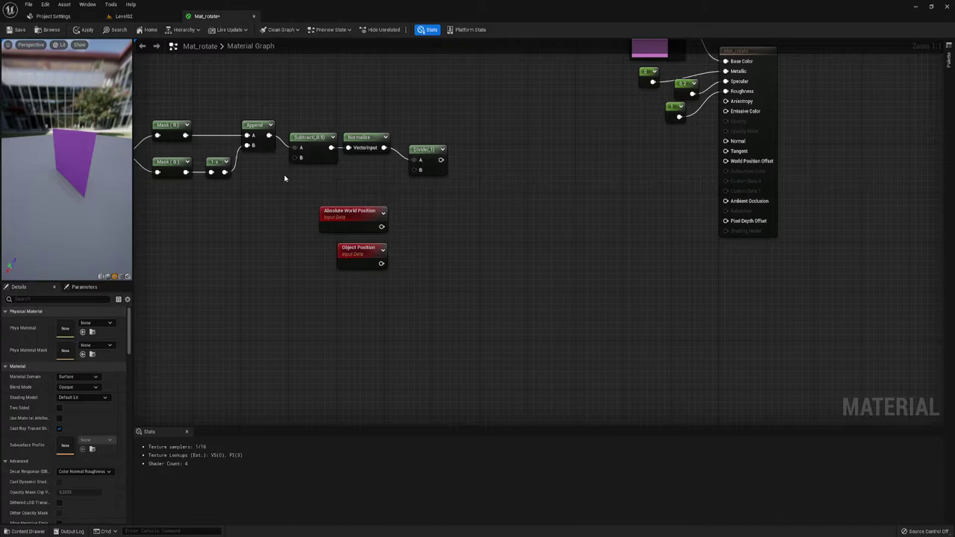
{"action": "left_click_drag", "start_coordinate": [292, 179], "coordinate": [403, 351]}
{"action": "left_click", "coordinate": [413, 247]}
{"action": "right_click_drag", "start_coordinate": [413, 247], "coordinate": [360, 267]}
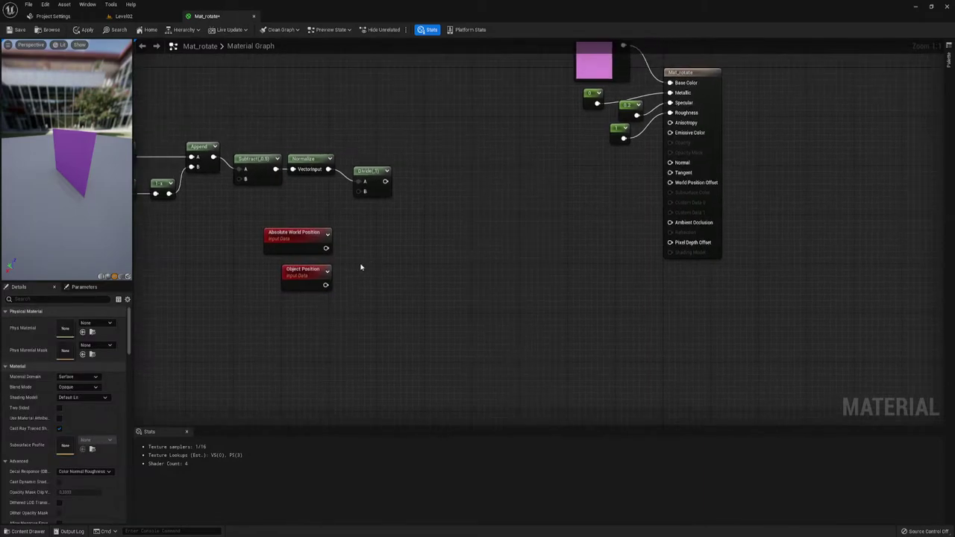
{"action": "left_click_drag", "start_coordinate": [283, 212], "coordinate": [290, 321]}
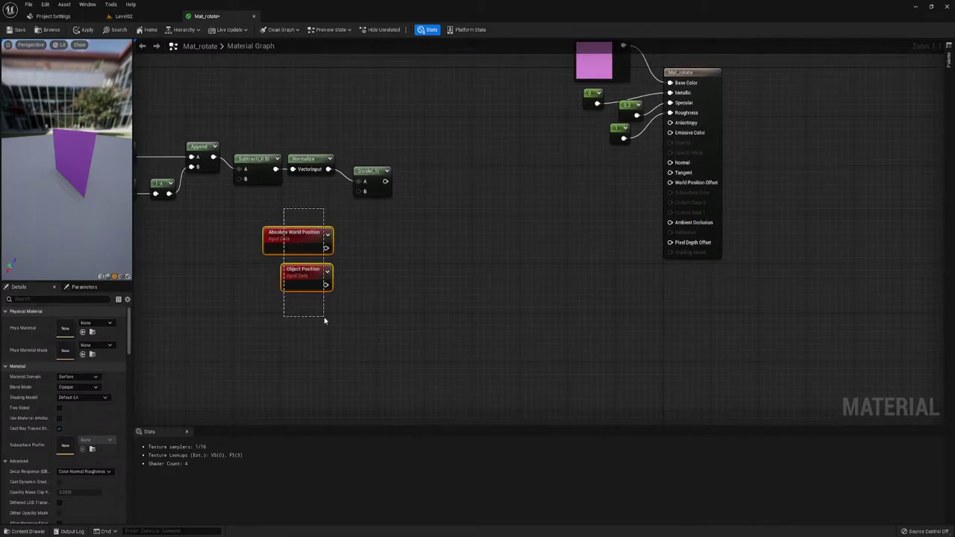
{"action": "left_click", "coordinate": [390, 247]}
{"action": "left_click_drag", "start_coordinate": [325, 248], "coordinate": [358, 253]}
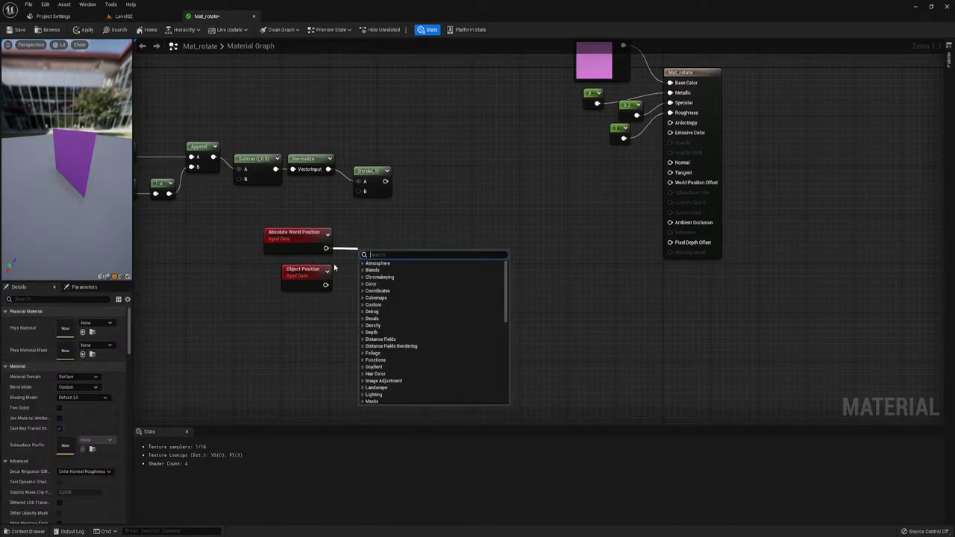
Step: Add a Distance node fed by Absolute World Position, with Object Position wired into its B input
{"action": "type", "text": "dis"}
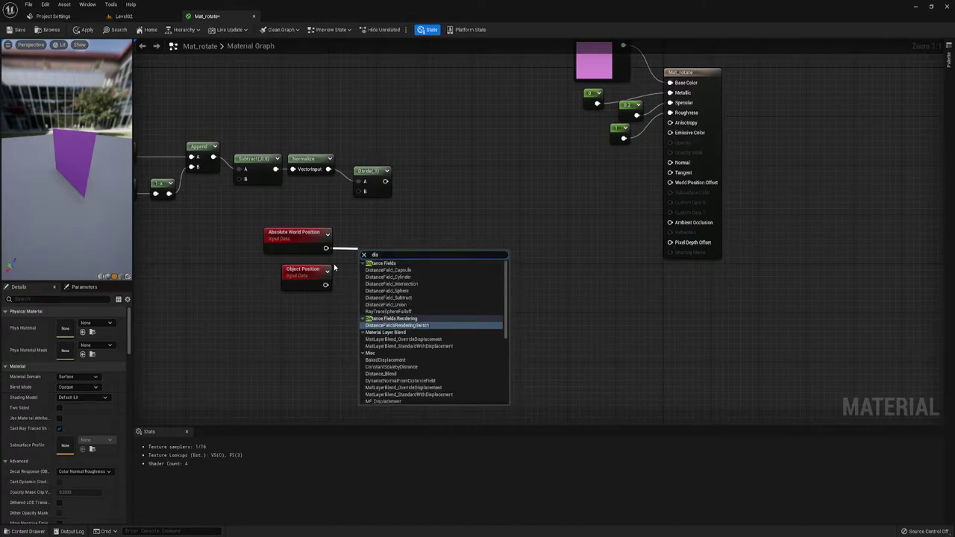
{"action": "type", "text": "t"}
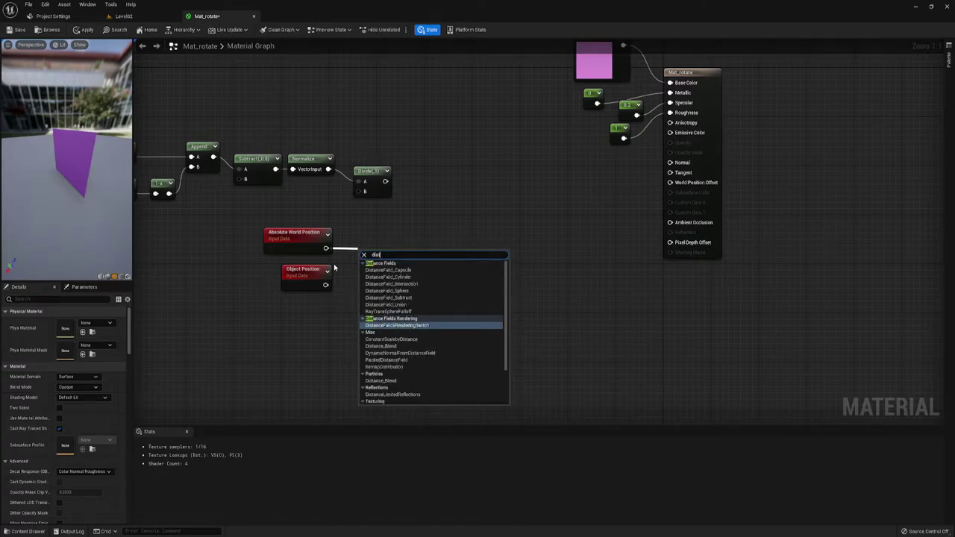
{"action": "type", "text": "ance"}
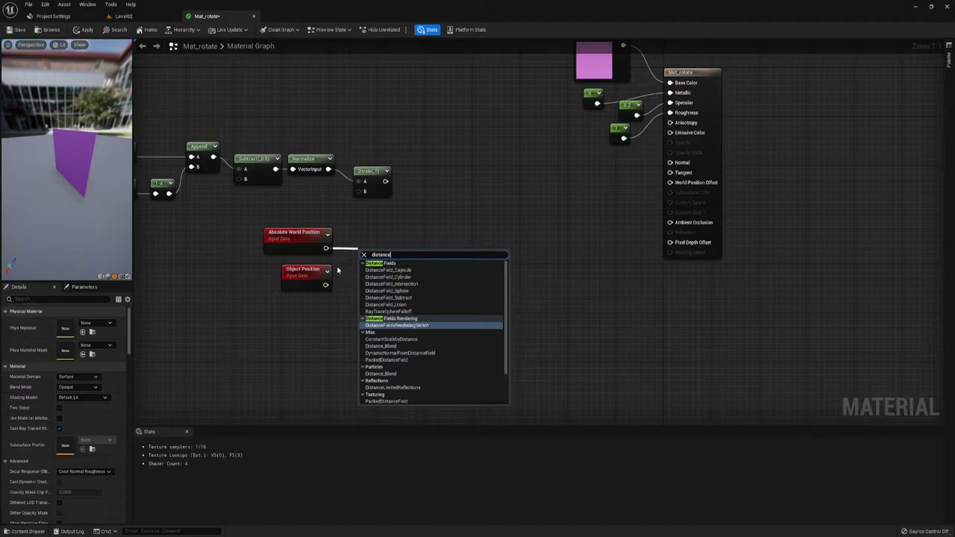
{"action": "scroll", "coordinate": [436, 326], "scroll_direction": "down", "scroll_amount": 3}
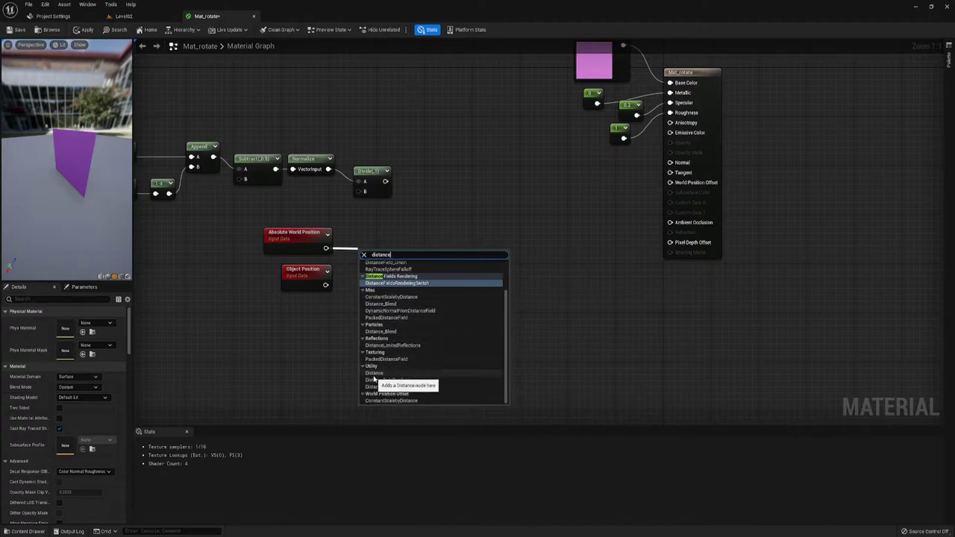
{"action": "left_click", "coordinate": [376, 376]}
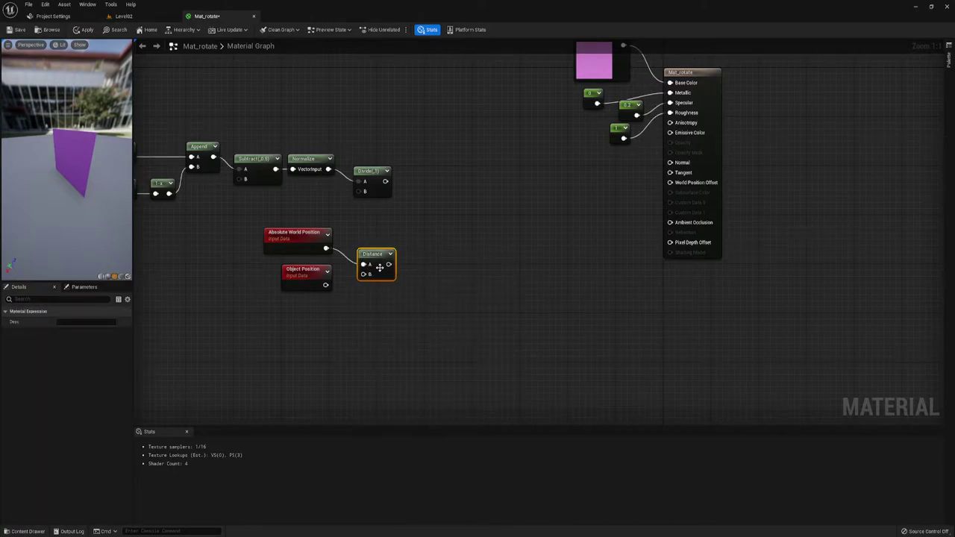
{"action": "left_click_drag", "start_coordinate": [361, 278], "coordinate": [325, 284]}
{"action": "left_click_drag", "start_coordinate": [371, 259], "coordinate": [366, 252]}
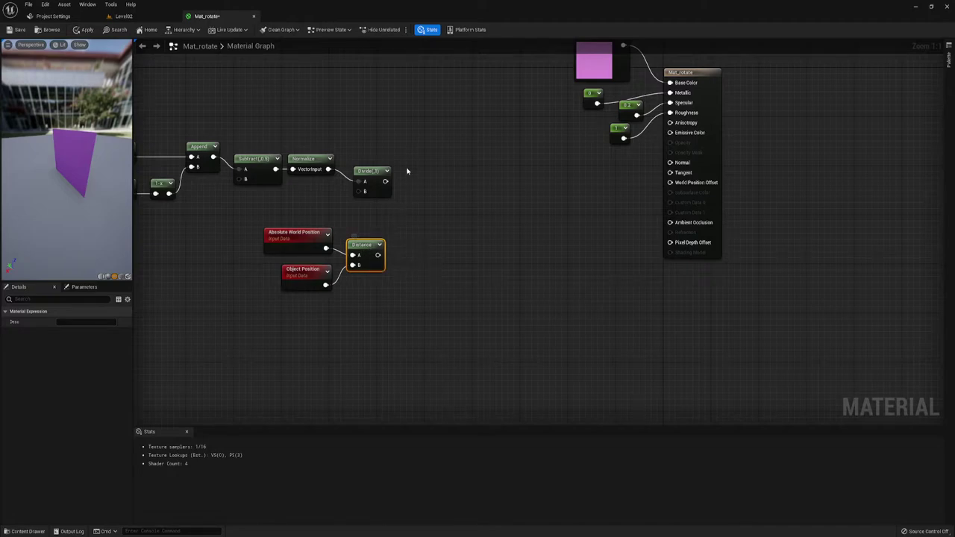
{"action": "left_click_drag", "start_coordinate": [385, 182], "coordinate": [394, 189]}
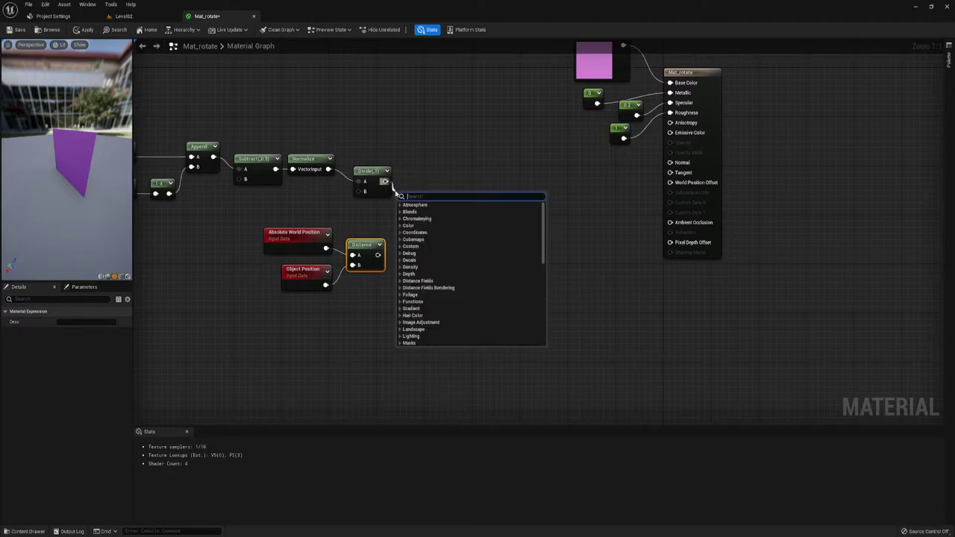
Step: Add a Multiply node after Divide, with Distance wired into its B input
{"action": "type", "text": "*"}
{"action": "left_click", "coordinate": [417, 213]}
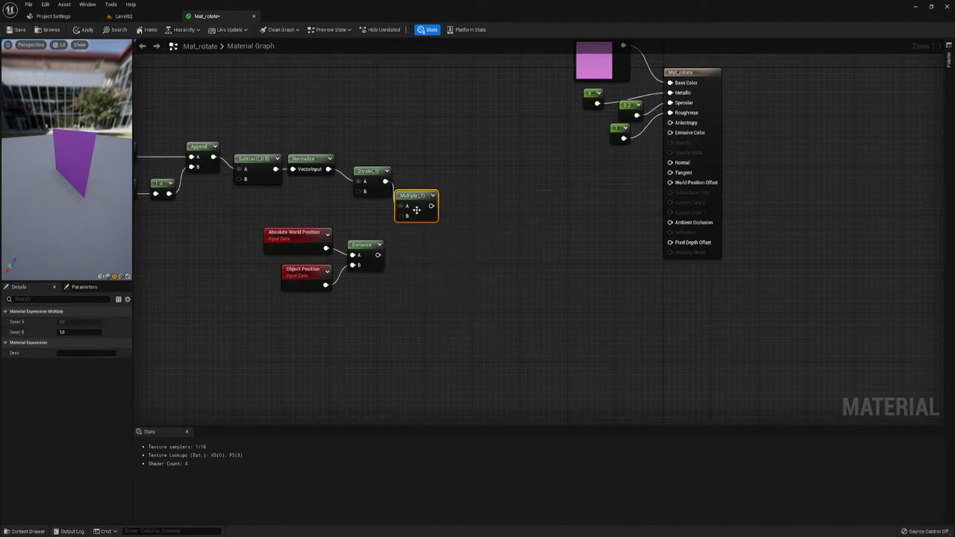
{"action": "mouse_move", "coordinate": [406, 216]}
{"action": "left_mouse_down"}
{"action": "mouse_move", "coordinate": [371, 258]}
{"action": "mouse_move", "coordinate": [426, 211]}
{"action": "left_mouse_up"}
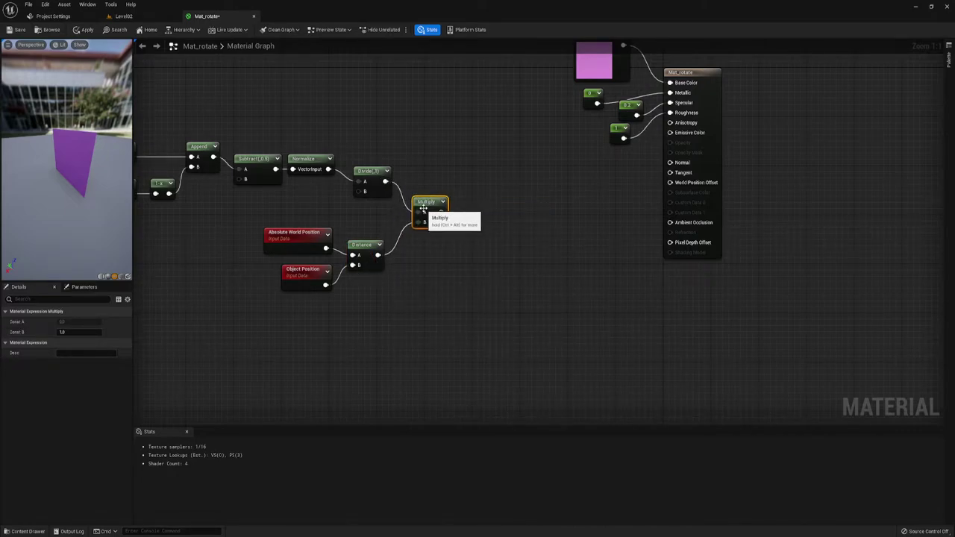
{"action": "scroll", "coordinate": [495, 332], "scroll_direction": "down", "scroll_amount": 1}
{"action": "scroll", "coordinate": [511, 324], "scroll_direction": "down", "scroll_amount": 2}
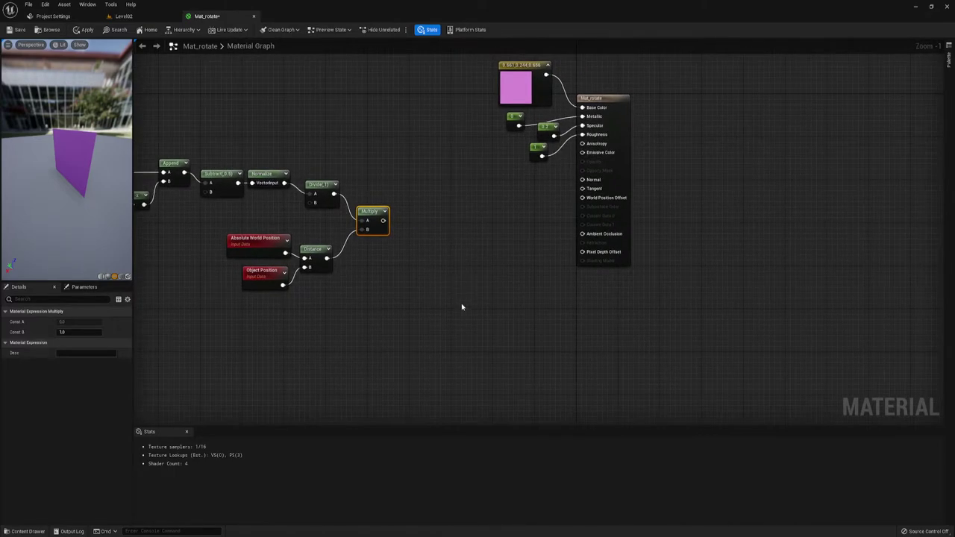
{"action": "scroll", "coordinate": [437, 258], "scroll_direction": "down", "scroll_amount": 1}
Step: Connect the Multiply result to World Position Offset and check the bent preview plane
{"action": "mouse_move", "coordinate": [364, 228]}
{"action": "left_mouse_down"}
{"action": "mouse_move", "coordinate": [571, 196]}
{"action": "mouse_move", "coordinate": [570, 210]}
{"action": "left_mouse_up"}
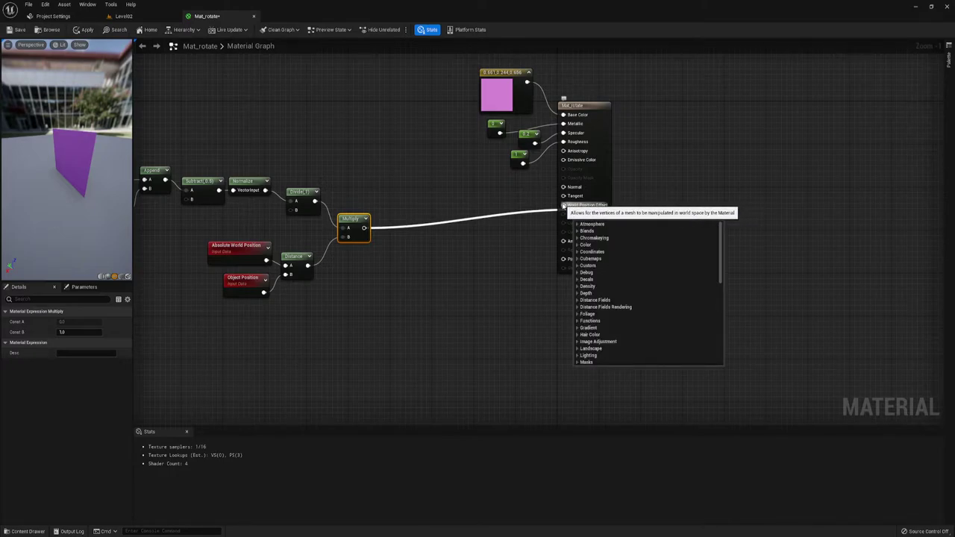
{"action": "left_click", "coordinate": [566, 205]}
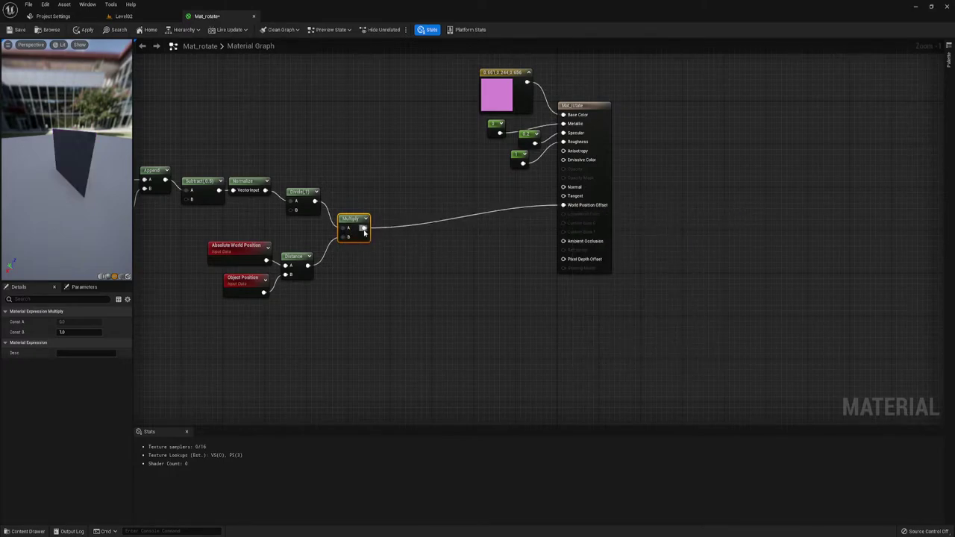
{"action": "mouse_move", "coordinate": [61, 209]}
{"action": "left_mouse_down"}
{"action": "mouse_move", "coordinate": [85, 186]}
{"action": "mouse_move", "coordinate": [60, 172]}
{"action": "mouse_move", "coordinate": [63, 184]}
{"action": "left_mouse_up"}
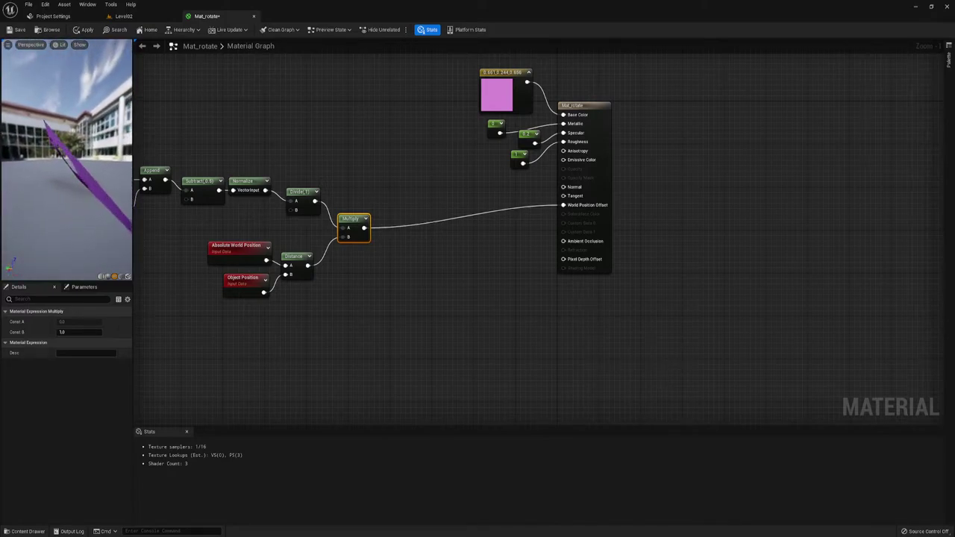
{"action": "mouse_move", "coordinate": [211, 212]}
{"action": "right_mouse_down"}
{"action": "mouse_move", "coordinate": [408, 217]}
{"action": "mouse_move", "coordinate": [366, 262]}
{"action": "mouse_move", "coordinate": [350, 261]}
{"action": "right_mouse_up"}
{"action": "left_click_drag", "start_coordinate": [328, 240], "coordinate": [365, 244]}
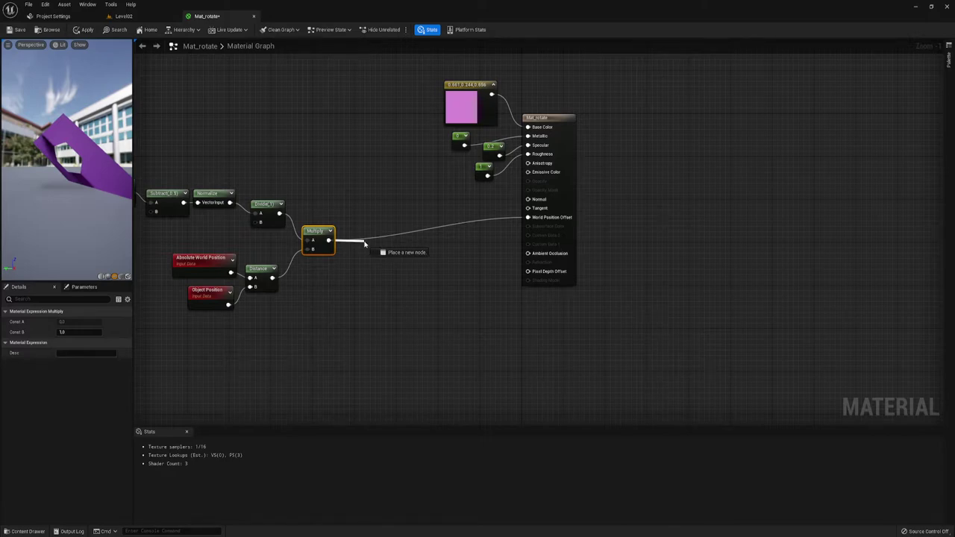
Step: Insert a Tangent-to-World TransformVector node after Multiply, feeding World Position Offset
{"action": "left_click_drag", "start_coordinate": [364, 244], "coordinate": [370, 245]}
{"action": "type", "text": "tra"}
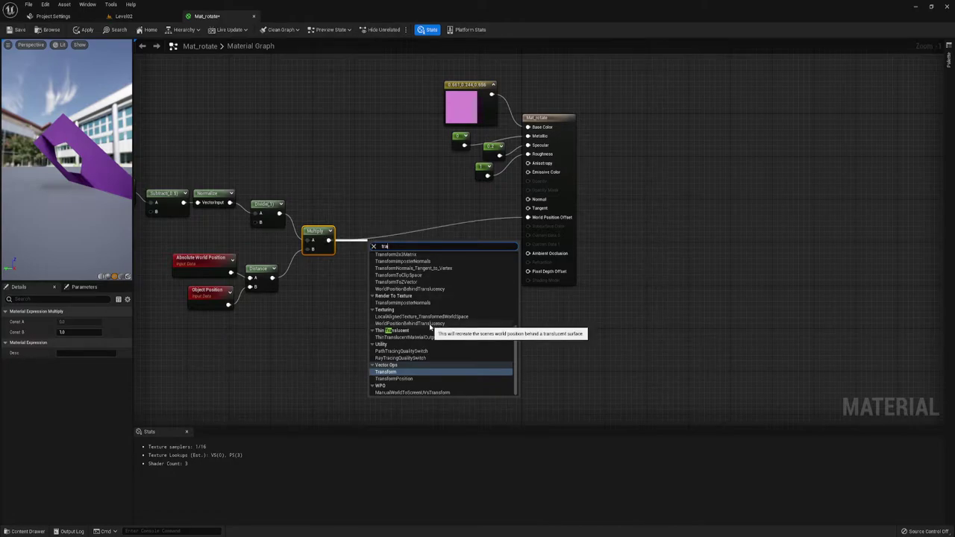
{"action": "type", "text": "ns"}
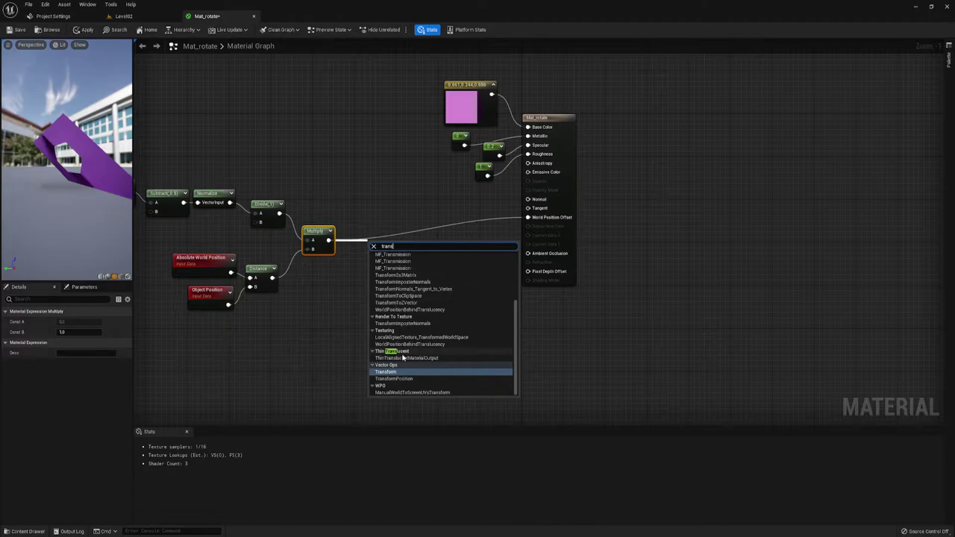
{"action": "left_click", "coordinate": [385, 372]}
{"action": "mouse_move", "coordinate": [389, 259]}
{"action": "left_mouse_down"}
{"action": "mouse_move", "coordinate": [361, 245]}
{"action": "mouse_move", "coordinate": [527, 218]}
{"action": "left_mouse_up"}
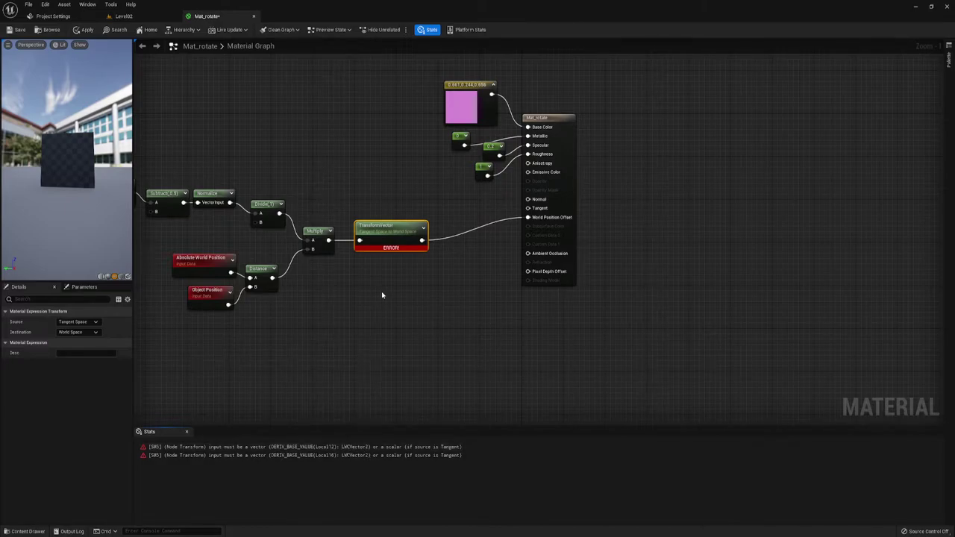
Step: Insert an AppendVector node between Multiply and TransformVector
{"action": "right_click_drag", "start_coordinate": [381, 295], "coordinate": [414, 314]}
{"action": "left_click_drag", "start_coordinate": [411, 250], "coordinate": [448, 246]}
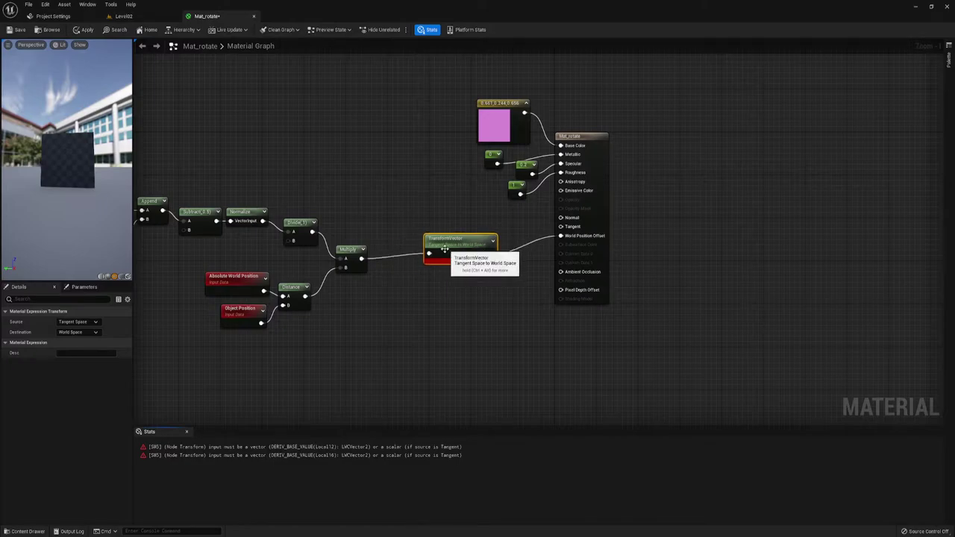
{"action": "mouse_move", "coordinate": [315, 301]}
{"action": "right_mouse_down"}
{"action": "mouse_move", "coordinate": [434, 313]}
{"action": "mouse_move", "coordinate": [525, 308]}
{"action": "right_mouse_up"}
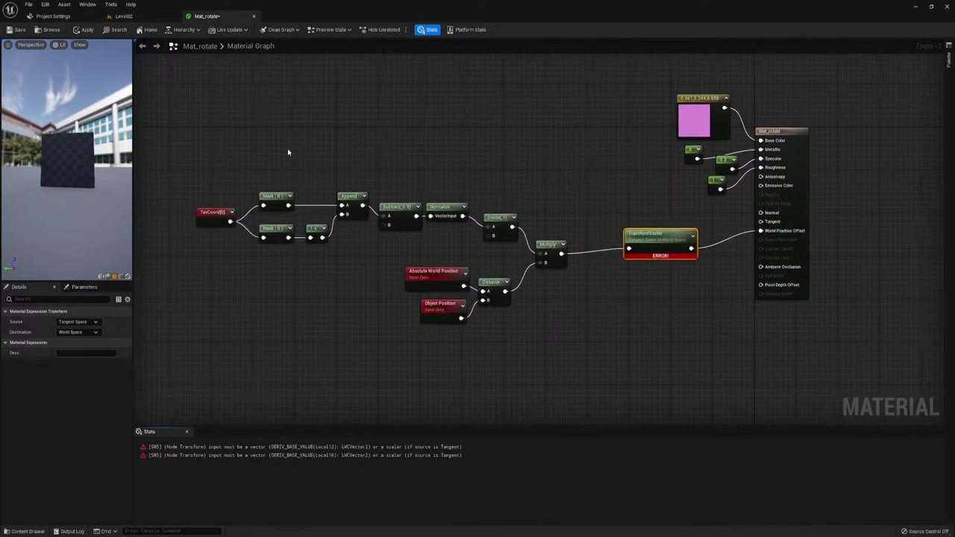
{"action": "left_click_drag", "start_coordinate": [288, 149], "coordinate": [306, 279]}
{"action": "right_click_drag", "start_coordinate": [544, 295], "coordinate": [333, 277]}
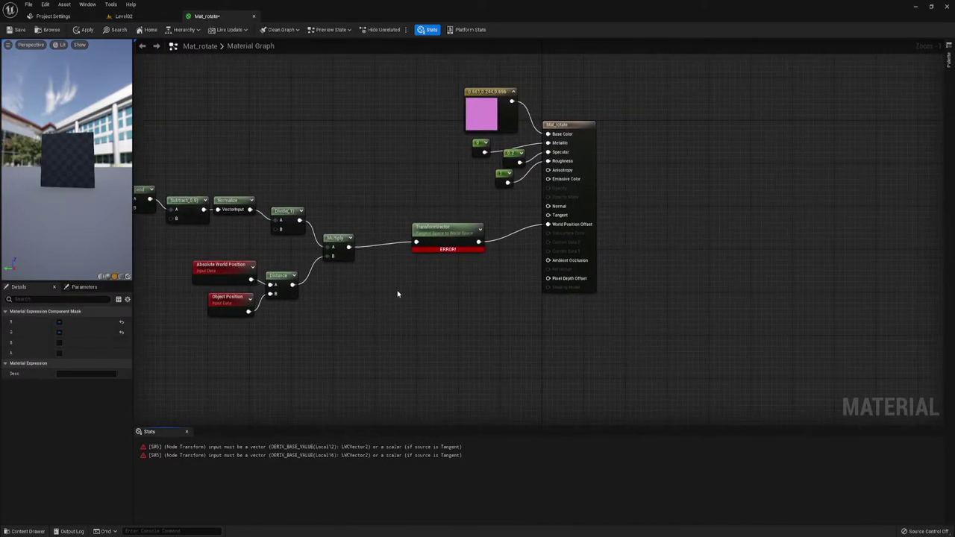
{"action": "left_click_drag", "start_coordinate": [351, 237], "coordinate": [362, 243]}
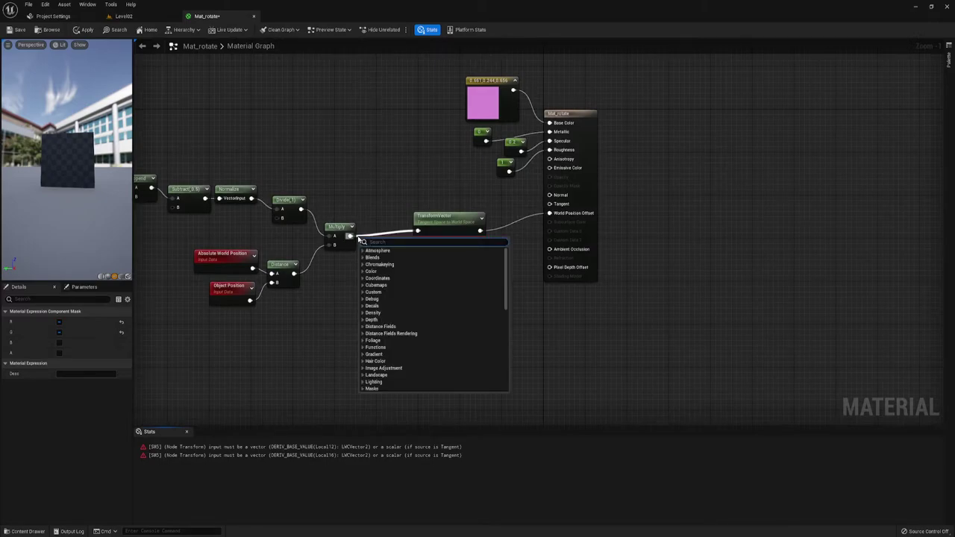
{"action": "type", "text": "app"}
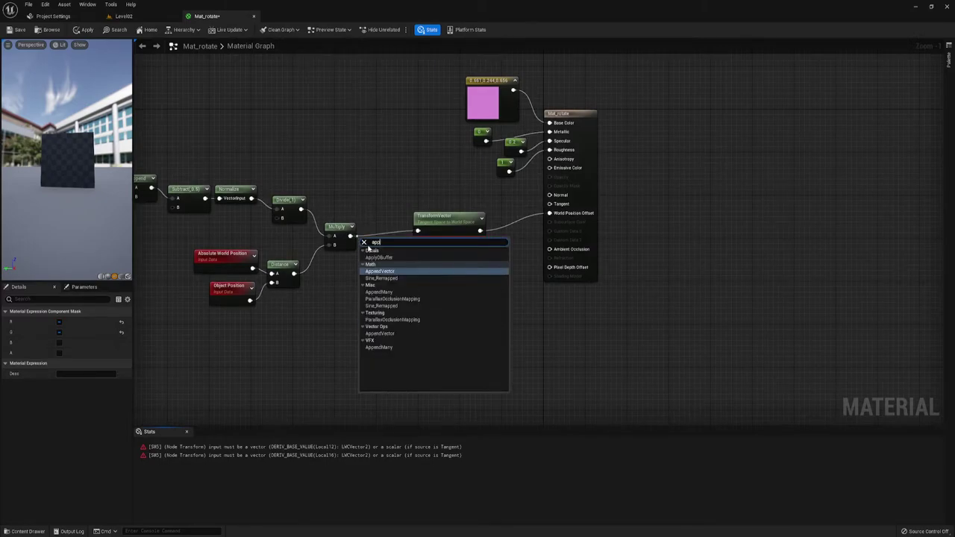
{"action": "left_click", "coordinate": [379, 272]}
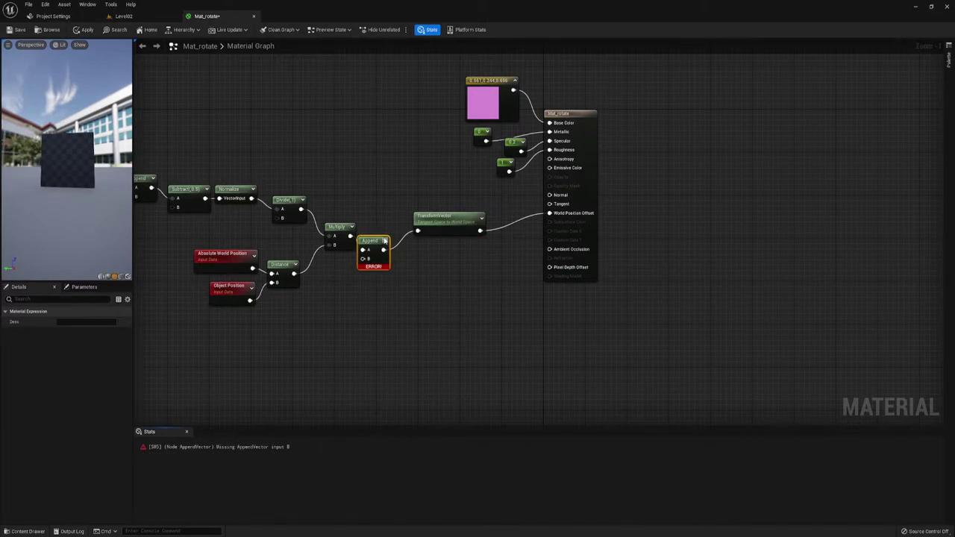
{"action": "left_click_drag", "start_coordinate": [366, 260], "coordinate": [378, 256]}
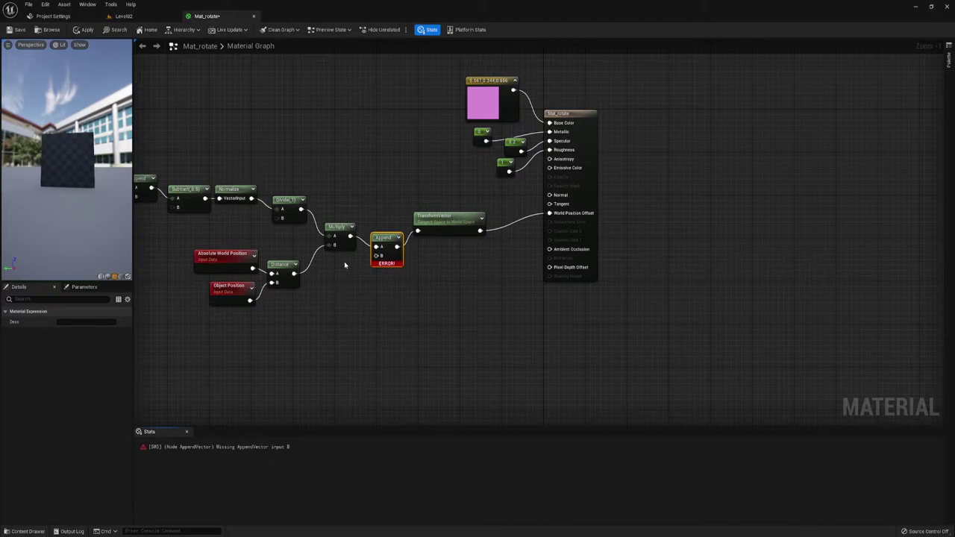
Step: Feed a 0 constant into Append's B input and check the preview
{"action": "left_click", "coordinate": [344, 261]}
{"action": "left_click_drag", "start_coordinate": [357, 276], "coordinate": [377, 255]}
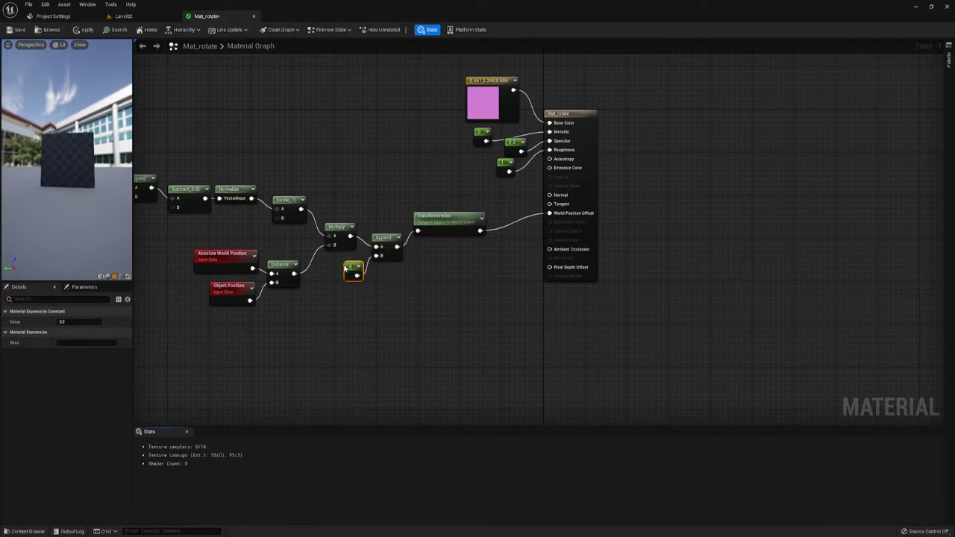
{"action": "right_click_drag", "start_coordinate": [410, 289], "coordinate": [398, 296]}
{"action": "left_click_drag", "start_coordinate": [58, 170], "coordinate": [127, 164]}
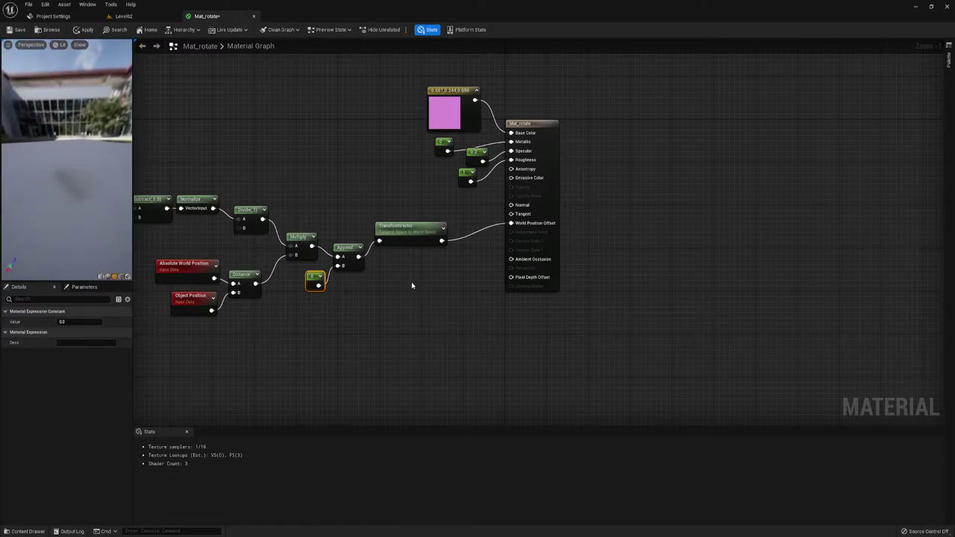
Step: Move the result, colour and constant nodes right to make room after TransformVector
{"action": "scroll", "coordinate": [434, 274], "scroll_direction": "down", "scroll_amount": 2}
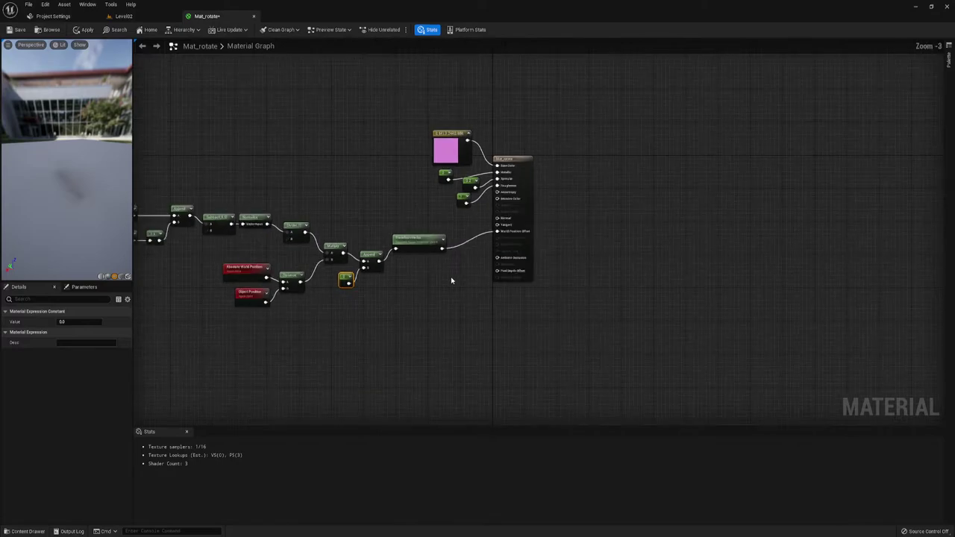
{"action": "mouse_move", "coordinate": [324, 137]}
{"action": "left_mouse_down"}
{"action": "mouse_move", "coordinate": [444, 203]}
{"action": "mouse_move", "coordinate": [569, 207]}
{"action": "left_mouse_up"}
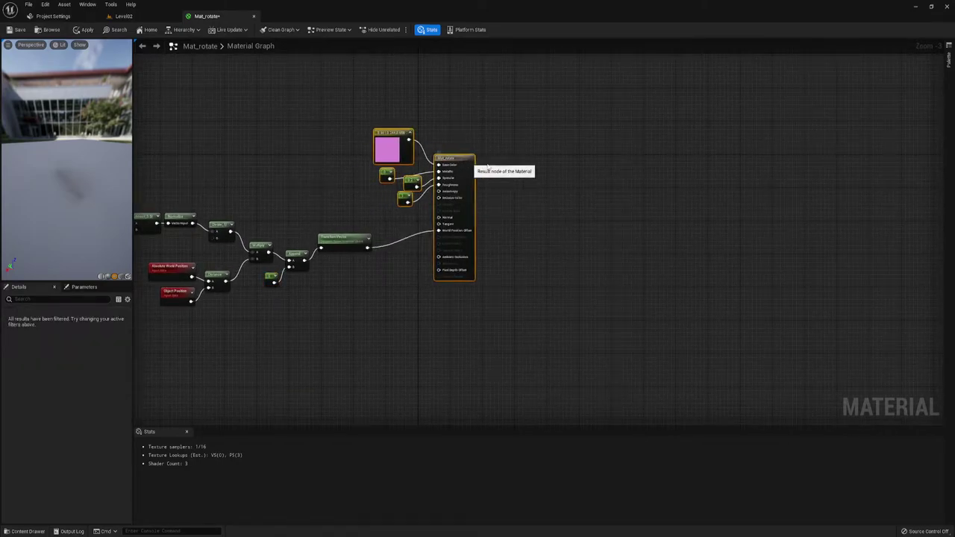
{"action": "mouse_move", "coordinate": [82, 224]}
{"action": "left_mouse_down"}
{"action": "mouse_move", "coordinate": [67, 186]}
{"action": "mouse_move", "coordinate": [62, 204]}
{"action": "left_mouse_up"}
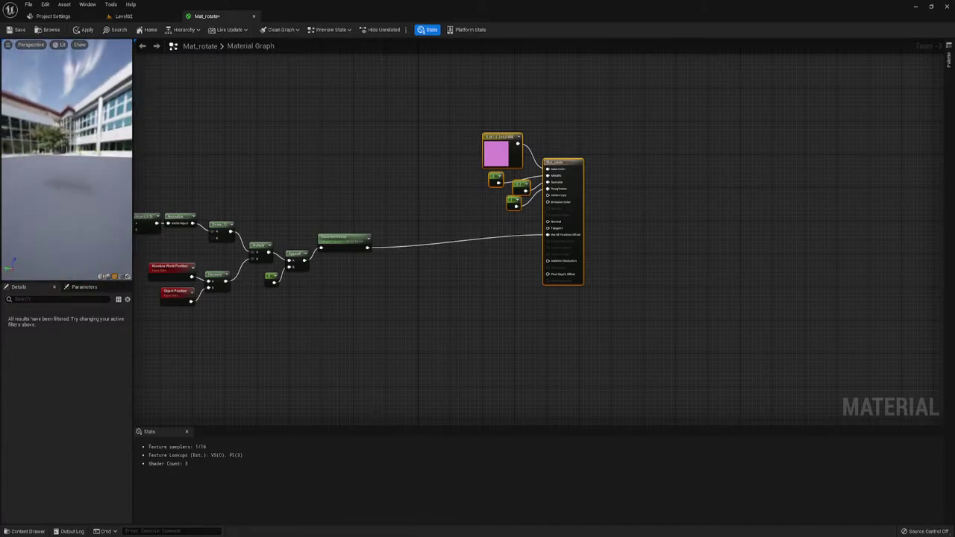
{"action": "scroll", "coordinate": [323, 269], "scroll_direction": "up", "scroll_amount": 1}
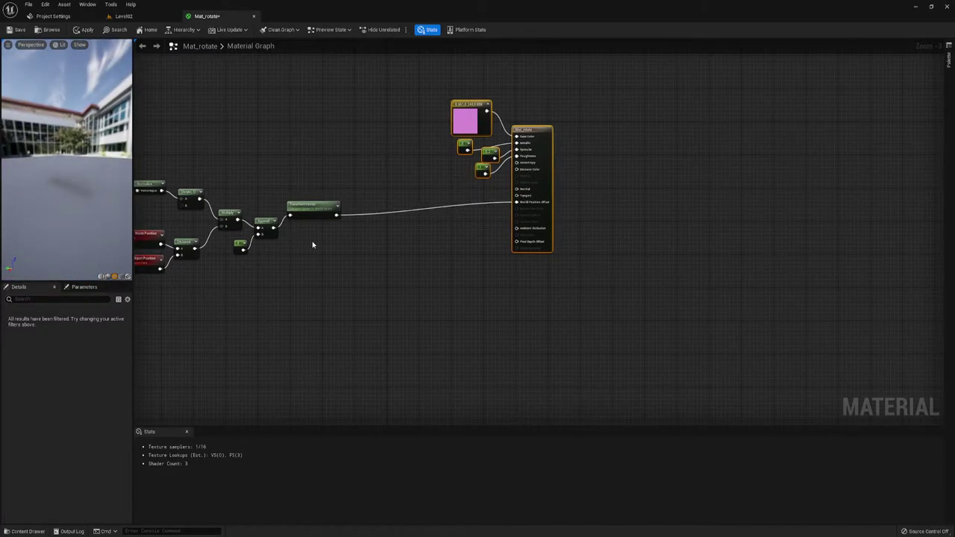
{"action": "scroll", "coordinate": [313, 246], "scroll_direction": "up", "scroll_amount": 1}
{"action": "right_click_drag", "start_coordinate": [390, 268], "coordinate": [385, 275]}
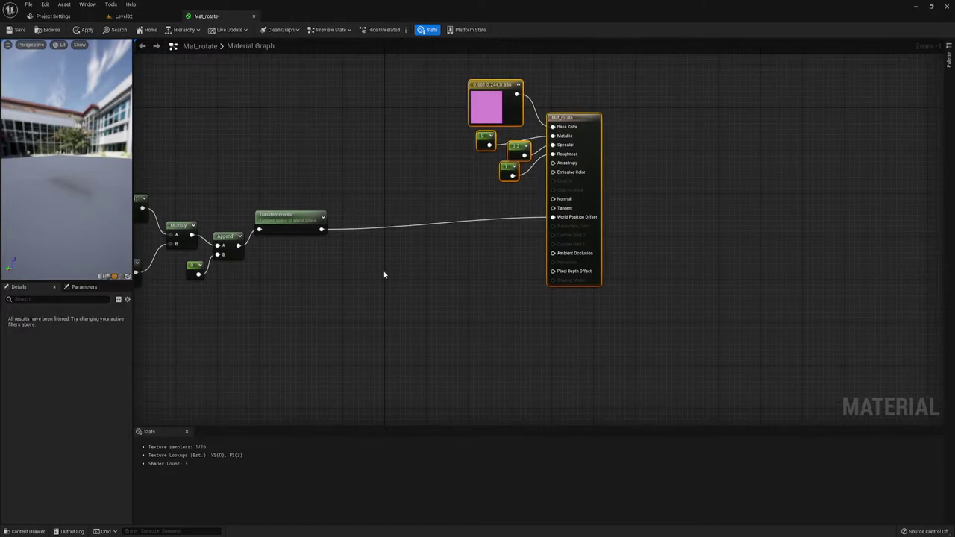
{"action": "left_click_drag", "start_coordinate": [590, 119], "coordinate": [705, 116]}
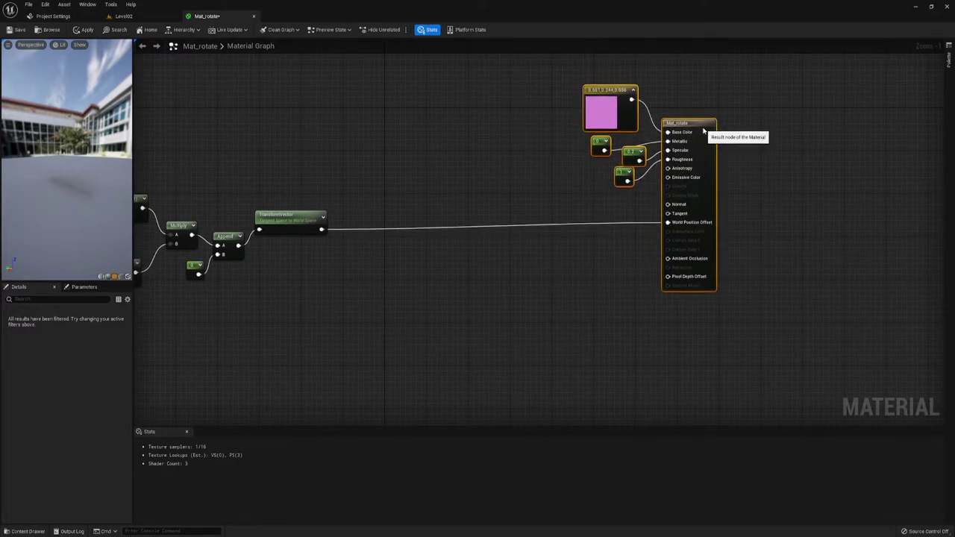
{"action": "scroll", "coordinate": [423, 215], "scroll_direction": "up", "scroll_amount": 1}
{"action": "right_click_drag", "start_coordinate": [424, 216], "coordinate": [385, 223]}
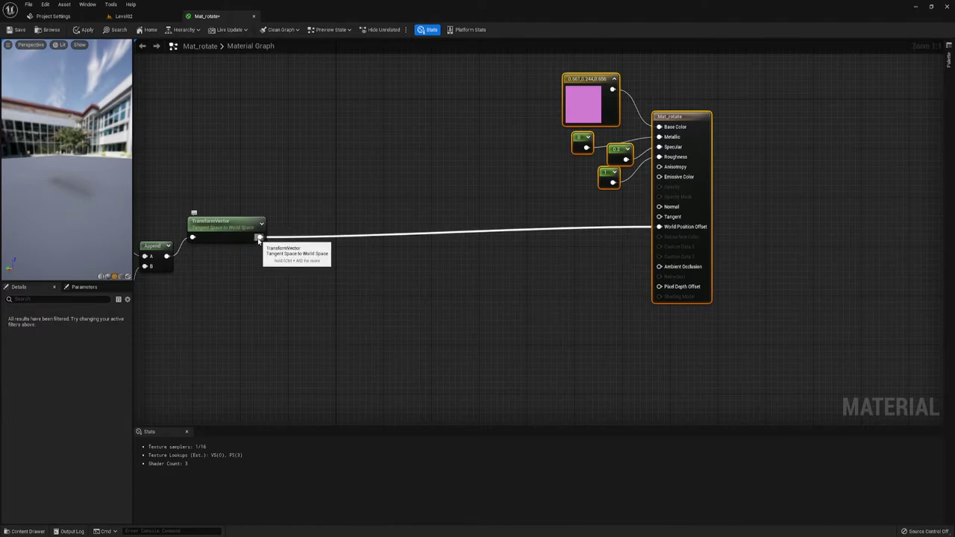
Step: Add an Add node after TransformVector and connect it to World Position Offset
{"action": "left_click_drag", "start_coordinate": [258, 237], "coordinate": [324, 251]}
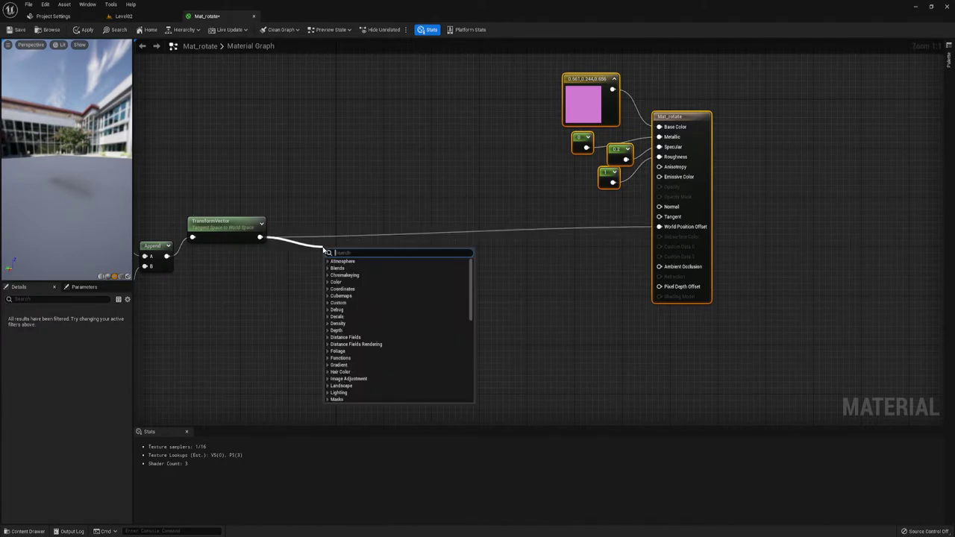
{"action": "type", "text": "add"}
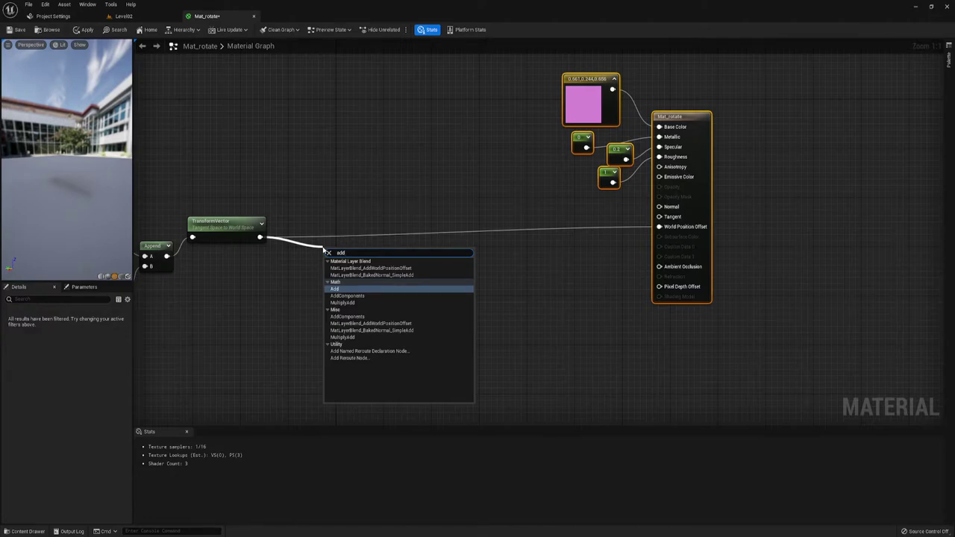
{"action": "key", "text": "Return"}
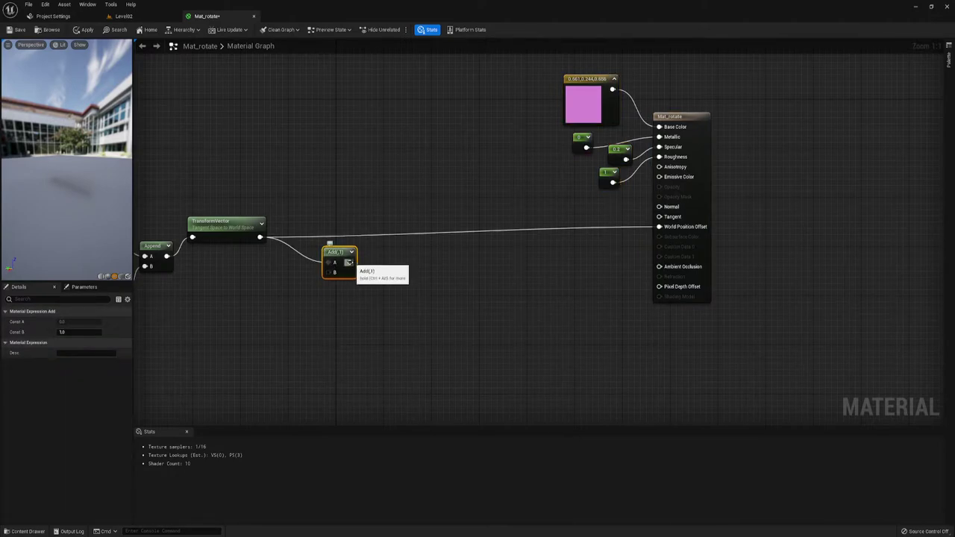
{"action": "left_click_drag", "start_coordinate": [350, 262], "coordinate": [663, 233]}
{"action": "right_click_drag", "start_coordinate": [328, 308], "coordinate": [424, 282]}
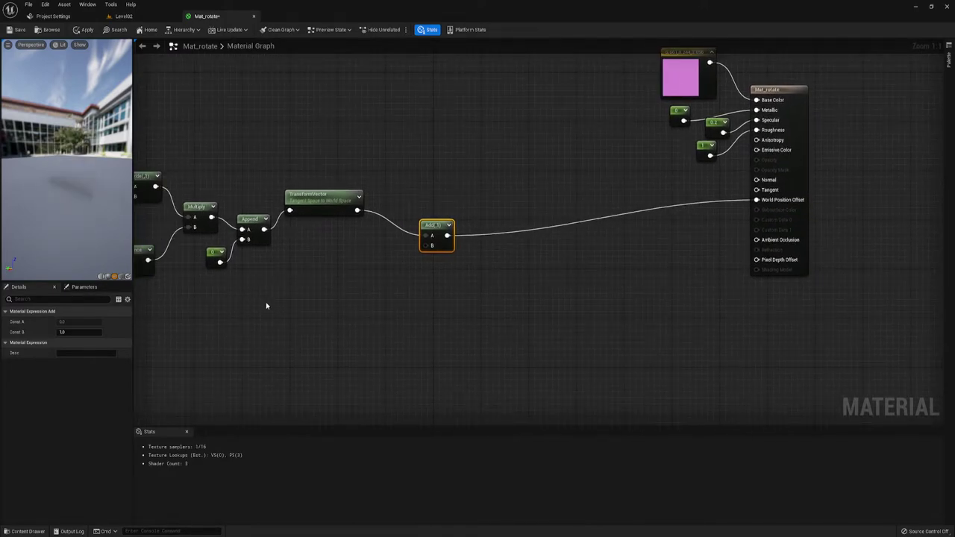
Step: Move Object Position beside the Add node and wire it into Add's B input
{"action": "right_click_drag", "start_coordinate": [331, 274], "coordinate": [406, 279]}
{"action": "mouse_move", "coordinate": [200, 297]}
{"action": "left_mouse_down"}
{"action": "mouse_move", "coordinate": [265, 270]}
{"action": "mouse_move", "coordinate": [257, 247]}
{"action": "left_mouse_up"}
{"action": "right_click_drag", "start_coordinate": [495, 308], "coordinate": [372, 318]}
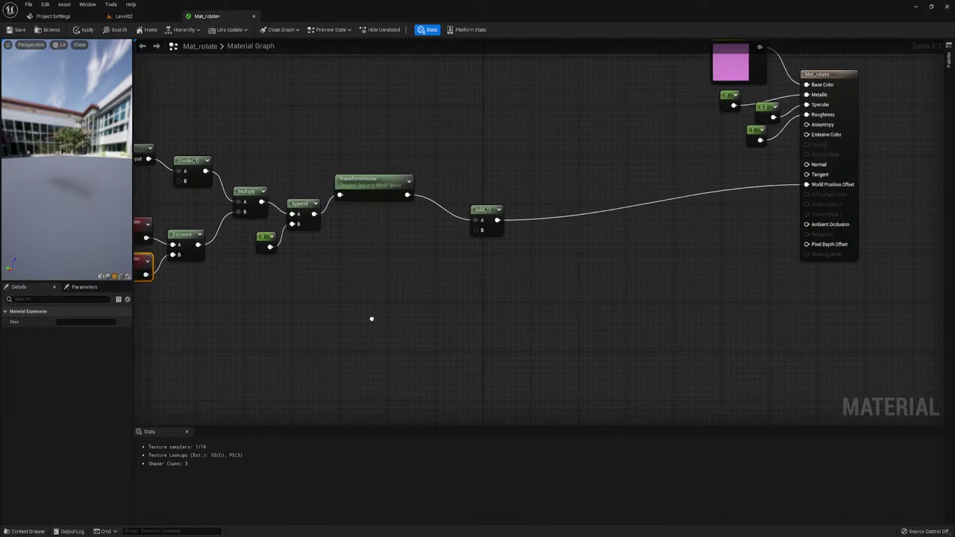
{"action": "left_click_drag", "start_coordinate": [142, 261], "coordinate": [437, 250]}
{"action": "right_click_drag", "start_coordinate": [446, 273], "coordinate": [394, 284]}
{"action": "left_click_drag", "start_coordinate": [387, 272], "coordinate": [429, 241]}
{"action": "right_click_drag", "start_coordinate": [440, 292], "coordinate": [408, 306]}
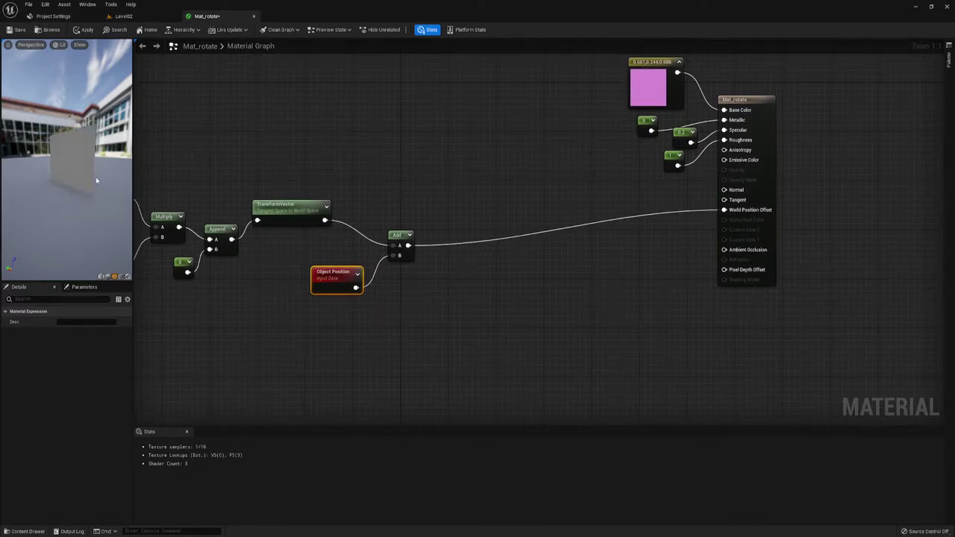
{"action": "left_click_drag", "start_coordinate": [73, 198], "coordinate": [22, 95]}
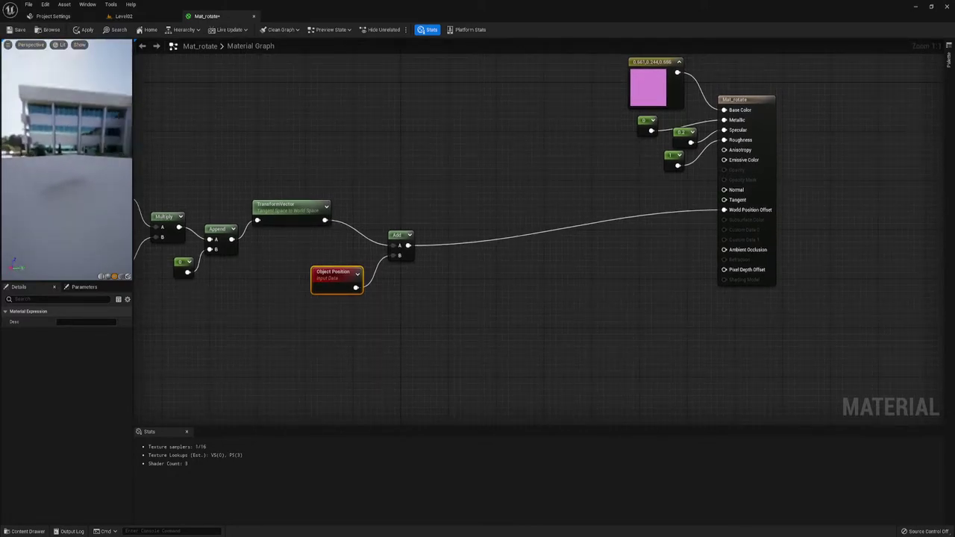
Step: Review the Divide, Distance, TransformVector and Object Position nodes in the graph
{"action": "right_click_drag", "start_coordinate": [472, 303], "coordinate": [436, 291]}
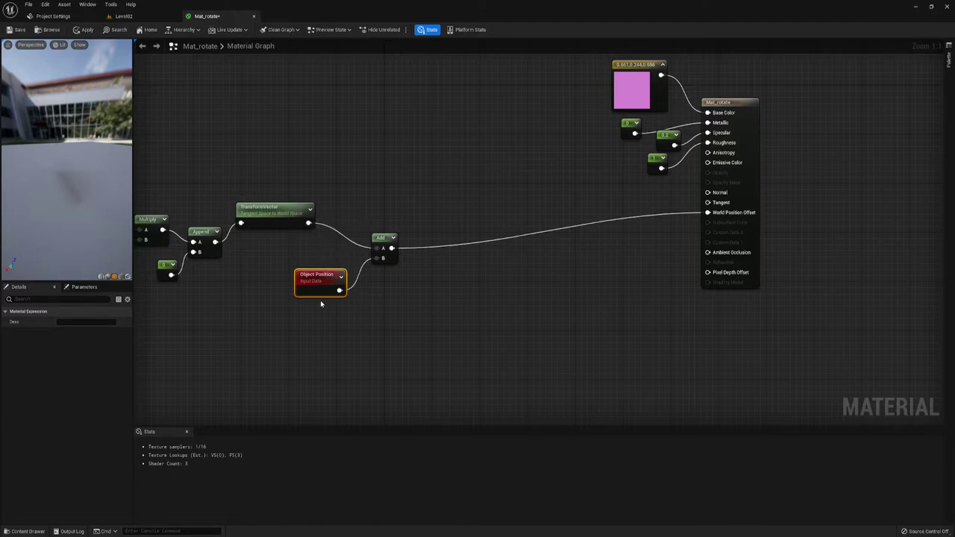
{"action": "right_click_drag", "start_coordinate": [338, 195], "coordinate": [409, 198]}
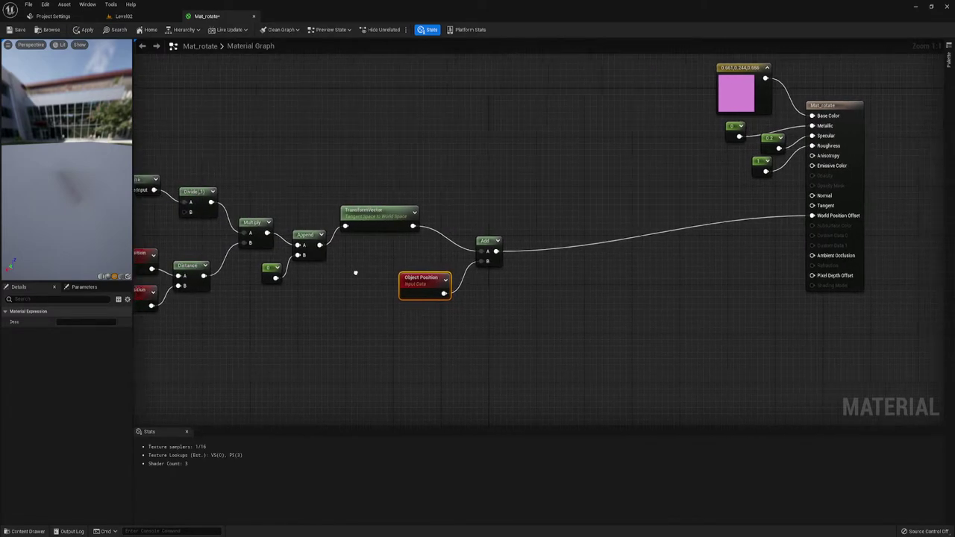
{"action": "left_click", "coordinate": [334, 215]}
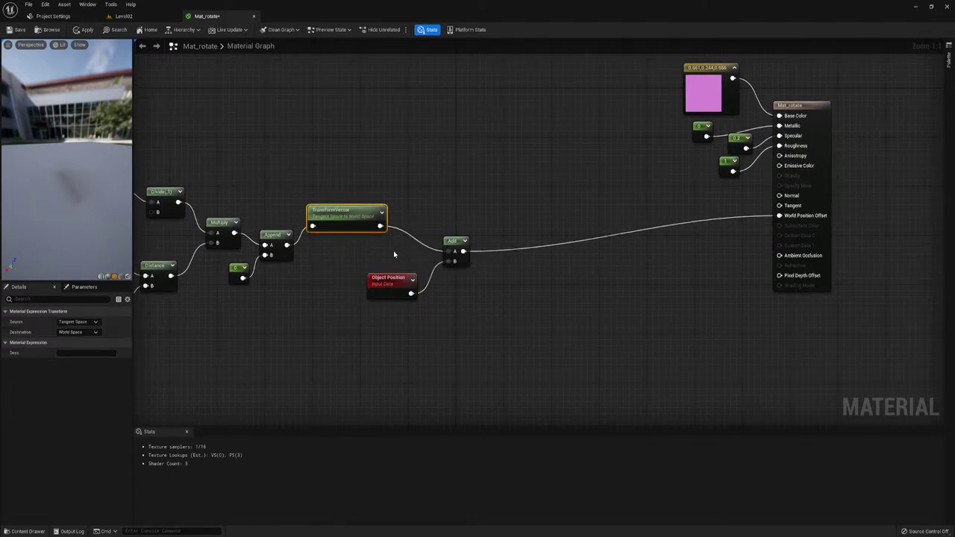
{"action": "mouse_move", "coordinate": [414, 275]}
{"action": "right_mouse_down"}
{"action": "mouse_move", "coordinate": [317, 274]}
{"action": "mouse_move", "coordinate": [396, 310]}
{"action": "right_mouse_up"}
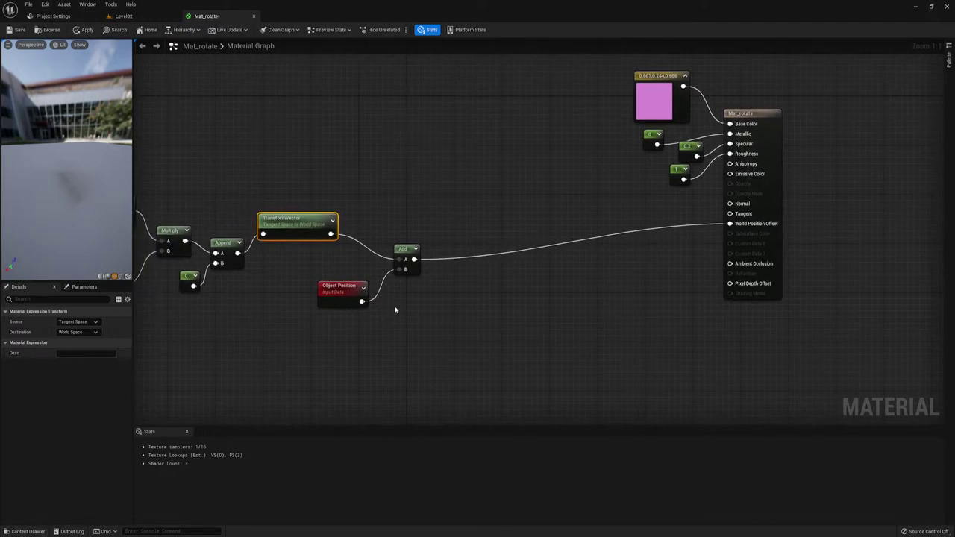
{"action": "left_click_drag", "start_coordinate": [288, 273], "coordinate": [378, 326]}
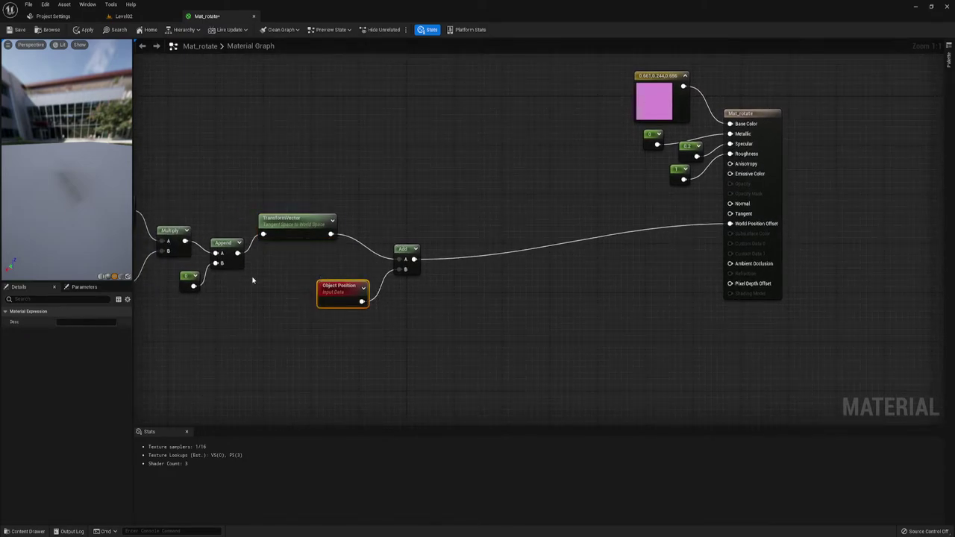
{"action": "right_click_drag", "start_coordinate": [277, 285], "coordinate": [468, 273]}
{"action": "right_click_drag", "start_coordinate": [346, 238], "coordinate": [427, 257]}
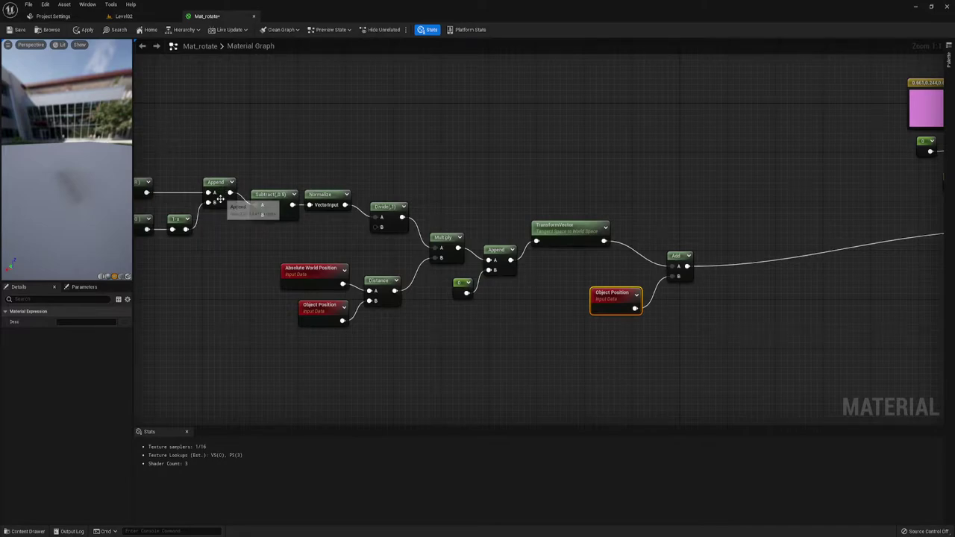
Step: Create a Subtract node taking the Add output, using '-' in the node search
{"action": "mouse_move", "coordinate": [232, 260]}
{"action": "right_mouse_down"}
{"action": "mouse_move", "coordinate": [322, 239]}
{"action": "mouse_move", "coordinate": [411, 246]}
{"action": "mouse_move", "coordinate": [188, 232]}
{"action": "right_mouse_up"}
{"action": "mouse_move", "coordinate": [640, 242]}
{"action": "right_mouse_down"}
{"action": "mouse_move", "coordinate": [385, 241]}
{"action": "mouse_move", "coordinate": [325, 226]}
{"action": "right_mouse_up"}
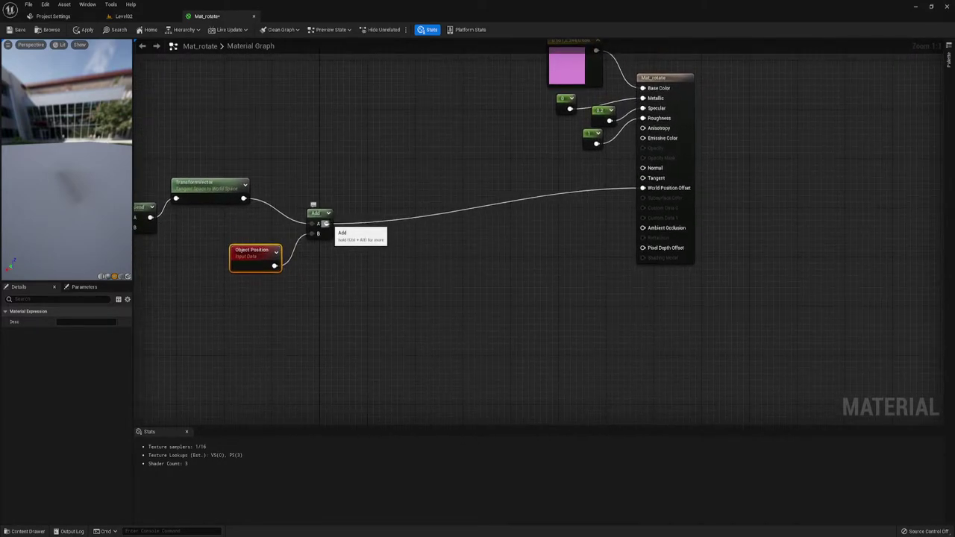
{"action": "left_click_drag", "start_coordinate": [326, 224], "coordinate": [365, 250]}
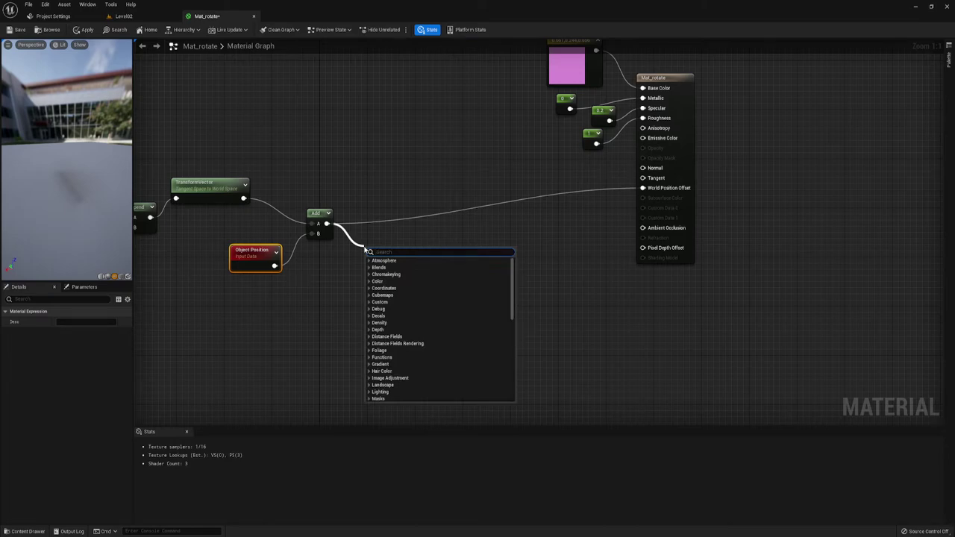
{"action": "type", "text": "-"}
{"action": "left_click", "coordinate": [389, 323]}
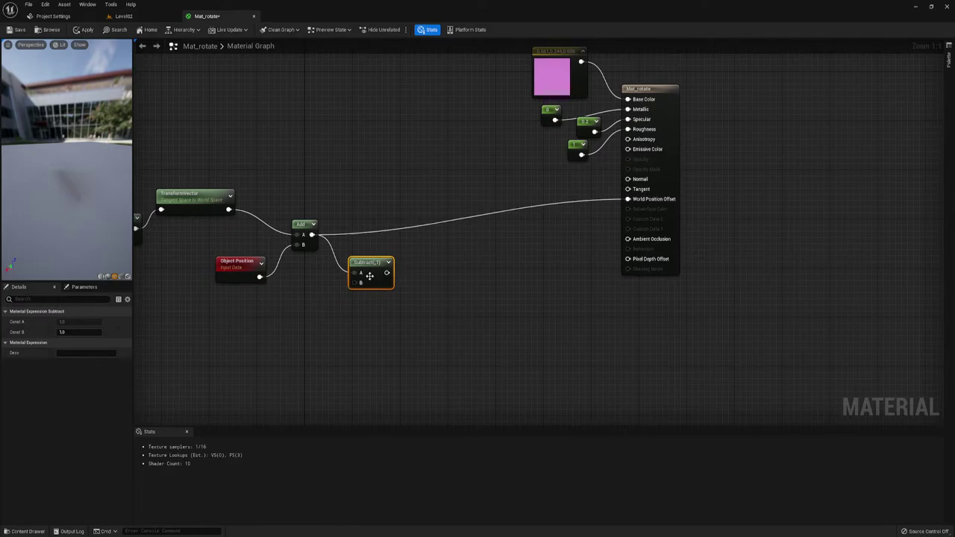
{"action": "mouse_move", "coordinate": [367, 273]}
{"action": "right_mouse_down"}
{"action": "mouse_move", "coordinate": [451, 287]}
{"action": "mouse_move", "coordinate": [520, 283]}
{"action": "right_mouse_up"}
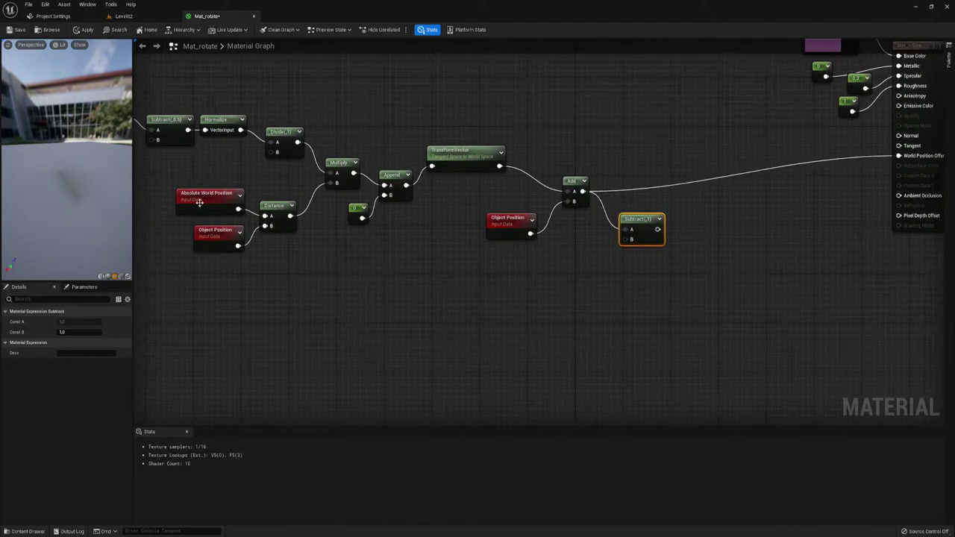
Step: Paste a copy of Absolute World Position and wire it into Subtract's B input
{"action": "left_click", "coordinate": [199, 202]}
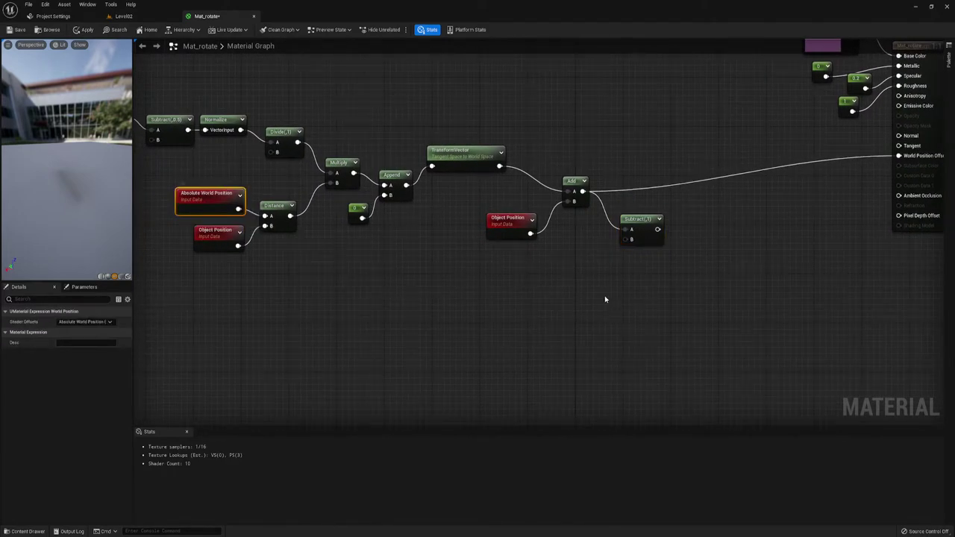
{"action": "right_click_drag", "start_coordinate": [605, 299], "coordinate": [373, 281]}
{"action": "key", "text": "ctrl+v"}
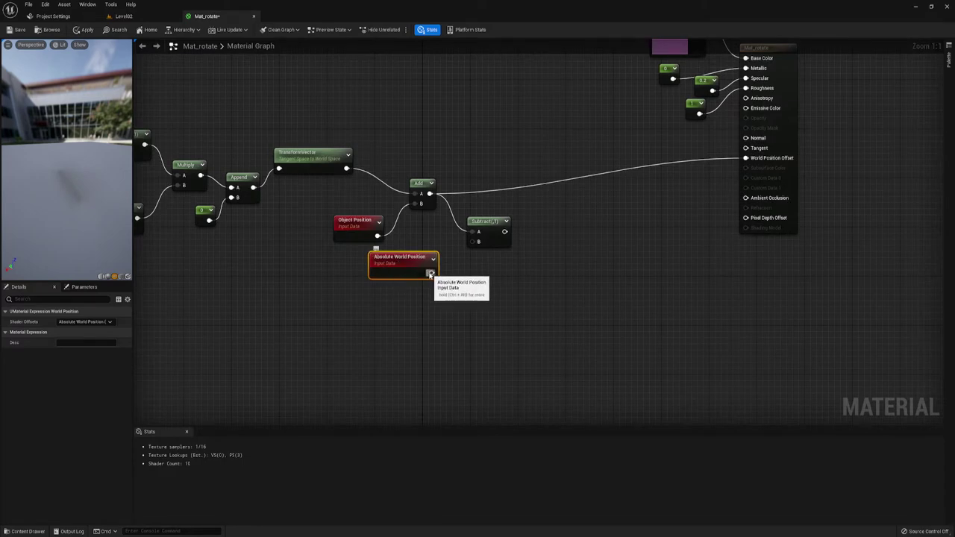
{"action": "left_click_drag", "start_coordinate": [431, 273], "coordinate": [472, 242]}
{"action": "mouse_move", "coordinate": [502, 259]}
{"action": "right_mouse_down"}
{"action": "mouse_move", "coordinate": [387, 281]}
{"action": "mouse_move", "coordinate": [422, 304]}
{"action": "mouse_move", "coordinate": [405, 285]}
{"action": "right_mouse_up"}
Step: Connect Subtract's result to World Position Offset and inspect the preview plane
{"action": "mouse_move", "coordinate": [332, 253]}
{"action": "left_mouse_down"}
{"action": "mouse_move", "coordinate": [392, 249]}
{"action": "mouse_move", "coordinate": [581, 180]}
{"action": "left_mouse_up"}
{"action": "right_click_drag", "start_coordinate": [297, 218], "coordinate": [389, 229]}
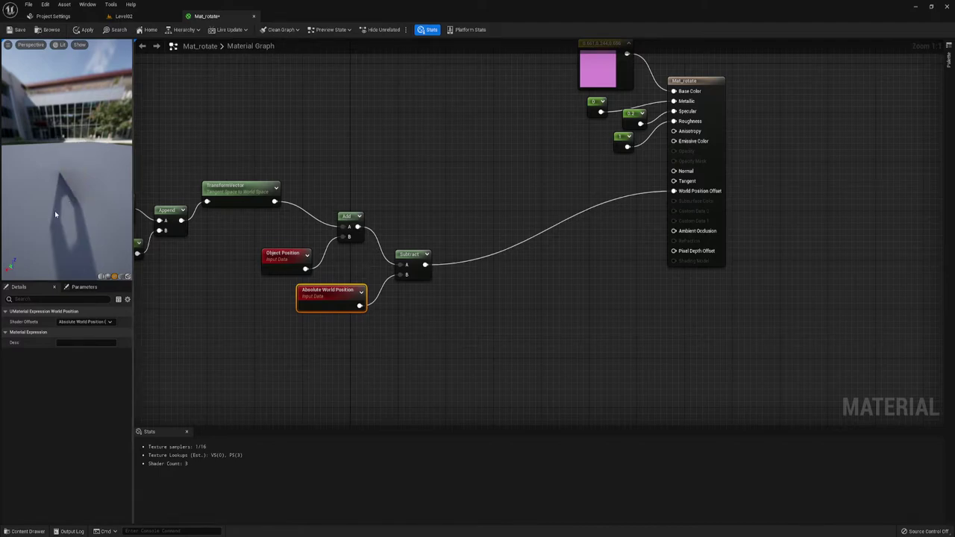
{"action": "mouse_move", "coordinate": [54, 213]}
{"action": "left_mouse_down"}
{"action": "mouse_move", "coordinate": [15, 223]}
{"action": "mouse_move", "coordinate": [82, 217]}
{"action": "mouse_move", "coordinate": [100, 197]}
{"action": "left_mouse_up"}
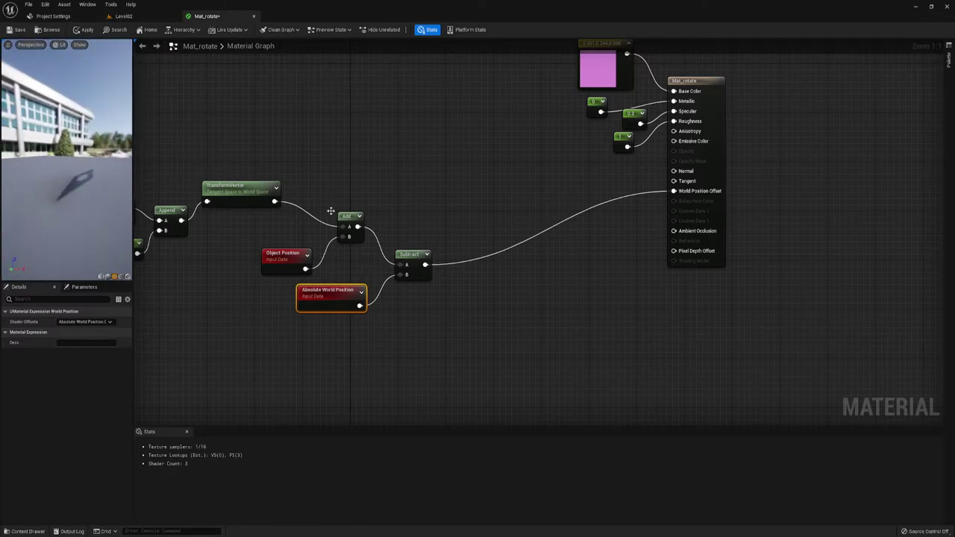
Step: Set the TransformVector Source to Camera Space and check the camera-facing preview
{"action": "left_click", "coordinate": [239, 193]}
{"action": "right_click_drag", "start_coordinate": [270, 155], "coordinate": [407, 168]}
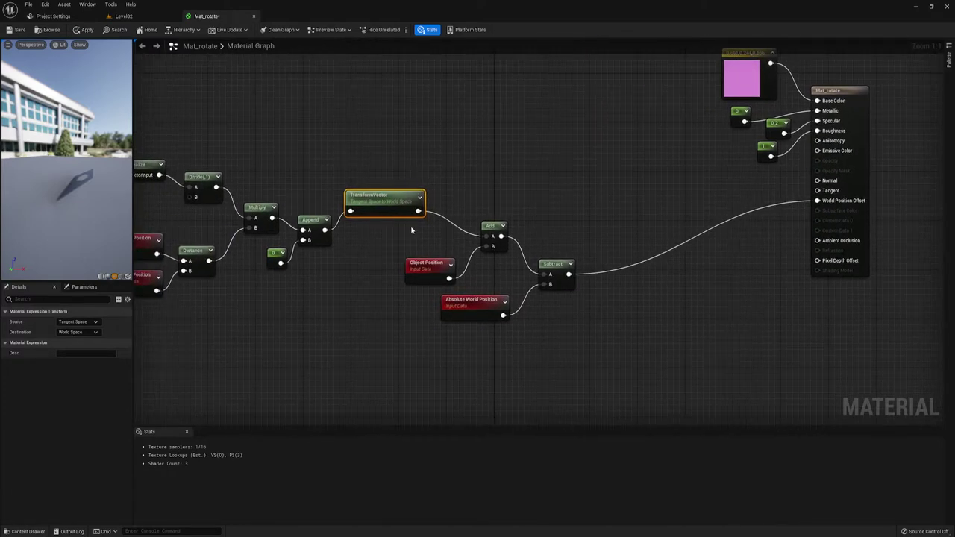
{"action": "left_click_drag", "start_coordinate": [369, 158], "coordinate": [386, 244]}
{"action": "left_click", "coordinate": [76, 322]}
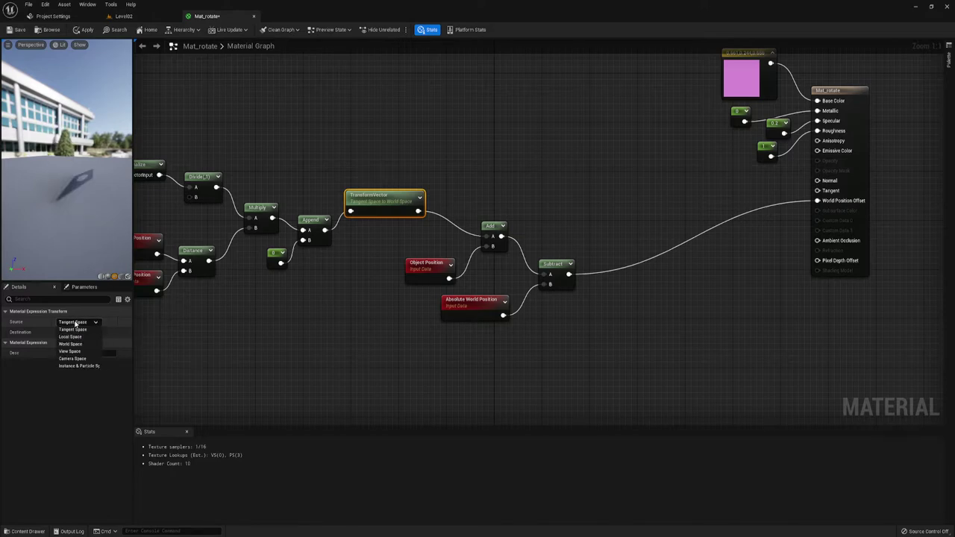
{"action": "left_click", "coordinate": [78, 360]}
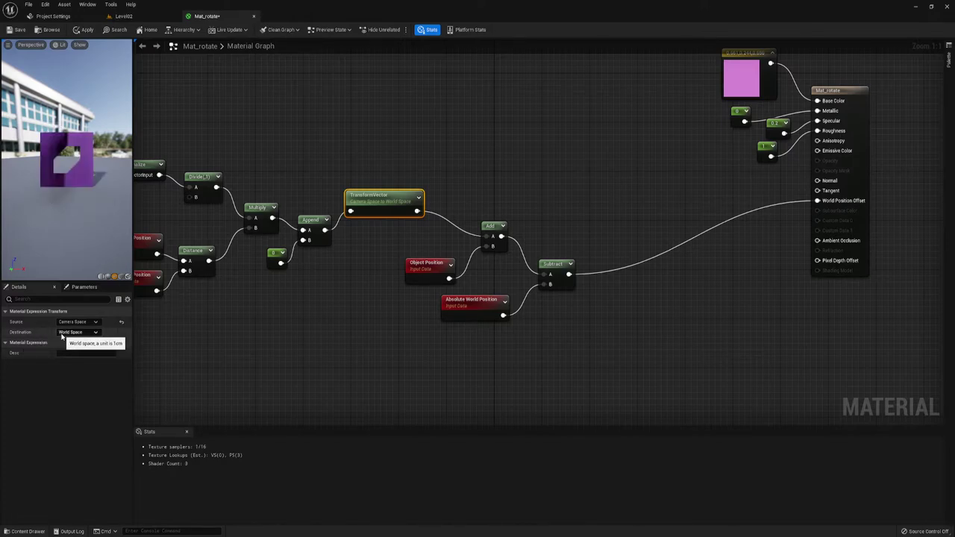
{"action": "left_click_drag", "start_coordinate": [60, 209], "coordinate": [82, 209]}
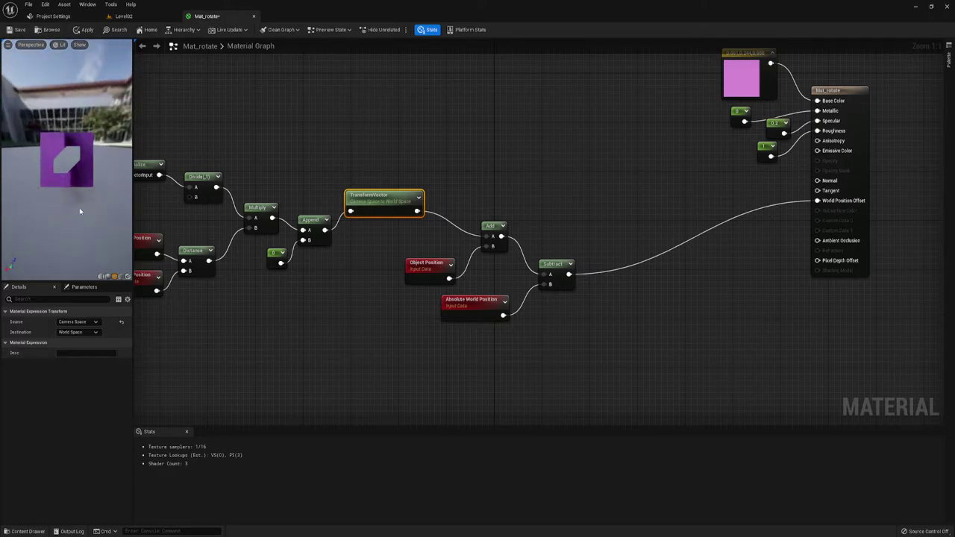
{"action": "left_click_drag", "start_coordinate": [82, 209], "coordinate": [1, 215]}
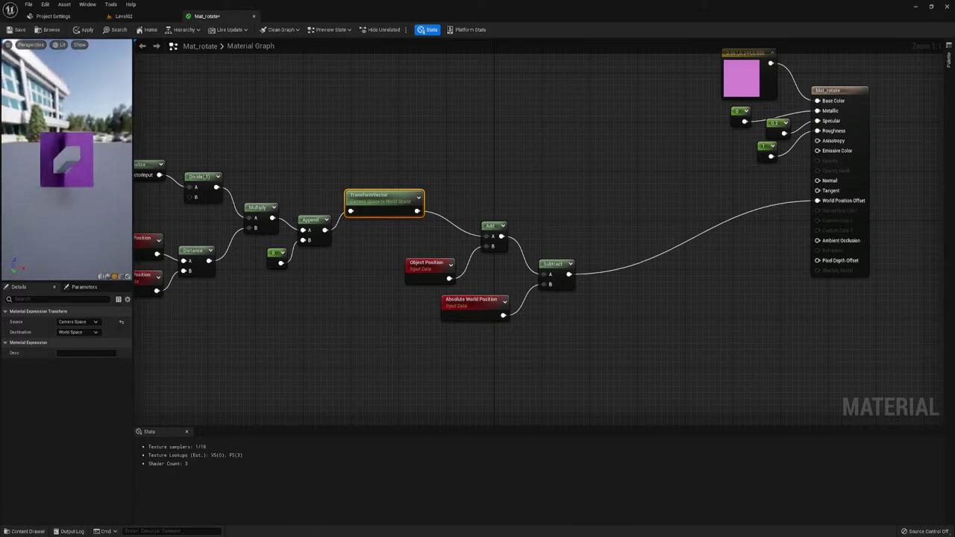
{"action": "left_click_drag", "start_coordinate": [131, 215], "coordinate": [1, 207]}
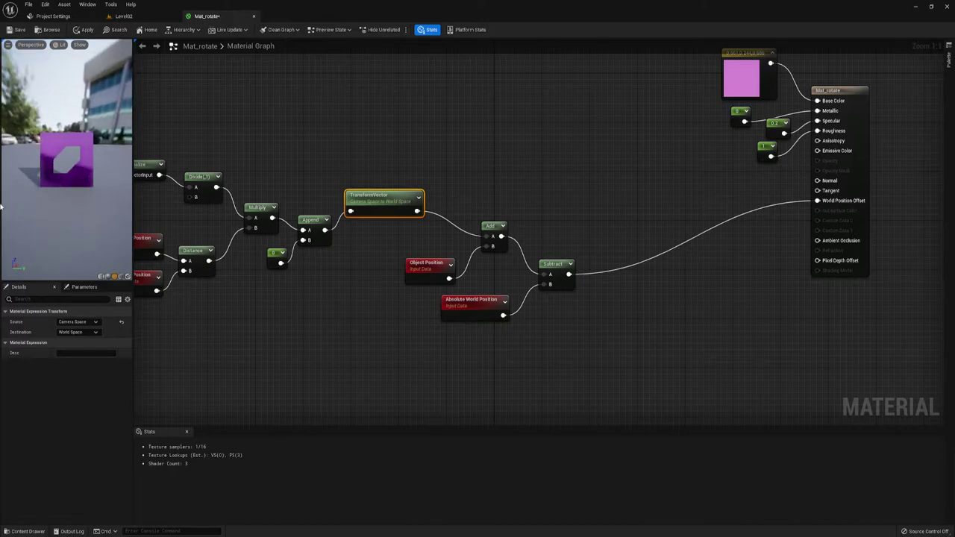
{"action": "left_click_drag", "start_coordinate": [115, 212], "coordinate": [54, 155]}
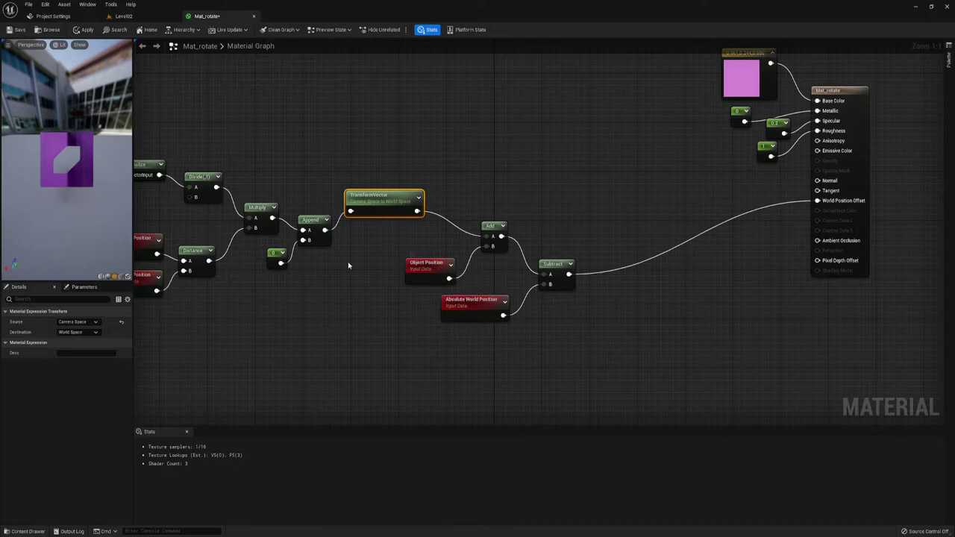
Step: Delete the Normalize node between the UV Subtract and Divide nodes
{"action": "right_click_drag", "start_coordinate": [341, 305], "coordinate": [662, 328]}
{"action": "right_click_drag", "start_coordinate": [433, 294], "coordinate": [281, 307]}
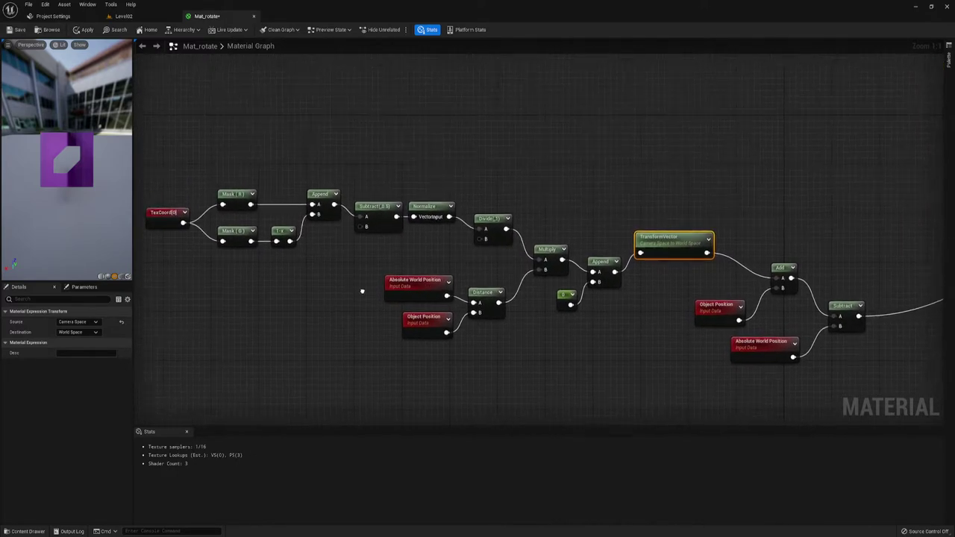
{"action": "left_click", "coordinate": [349, 221]}
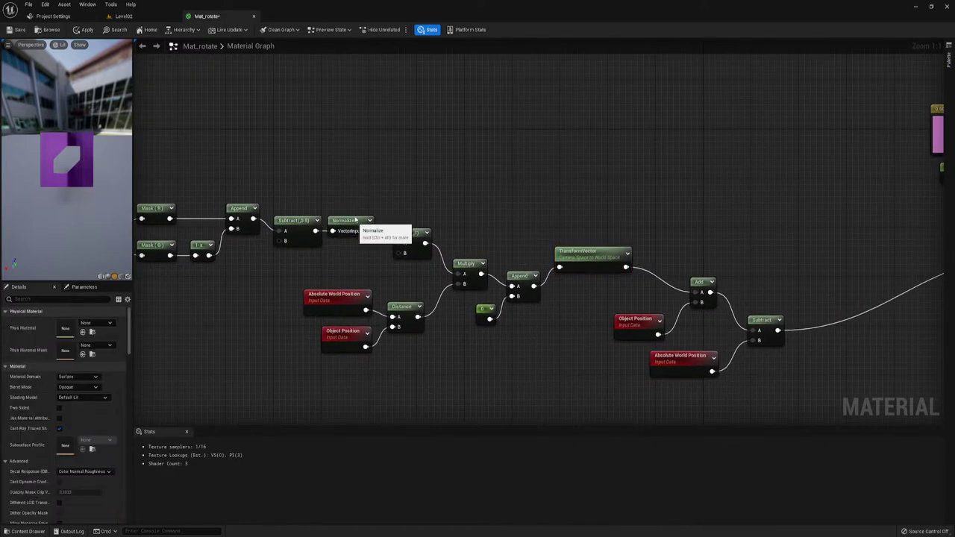
{"action": "left_click_drag", "start_coordinate": [357, 221], "coordinate": [364, 122]}
{"action": "right_click_drag", "start_coordinate": [387, 186], "coordinate": [542, 197]}
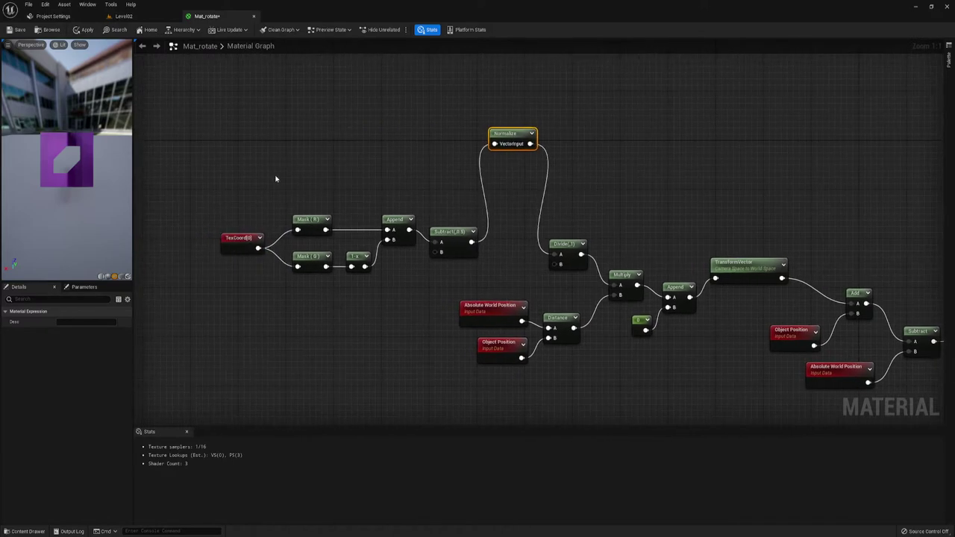
{"action": "mouse_move", "coordinate": [191, 196]}
{"action": "left_mouse_down"}
{"action": "mouse_move", "coordinate": [455, 243]}
{"action": "mouse_move", "coordinate": [335, 208]}
{"action": "left_mouse_up"}
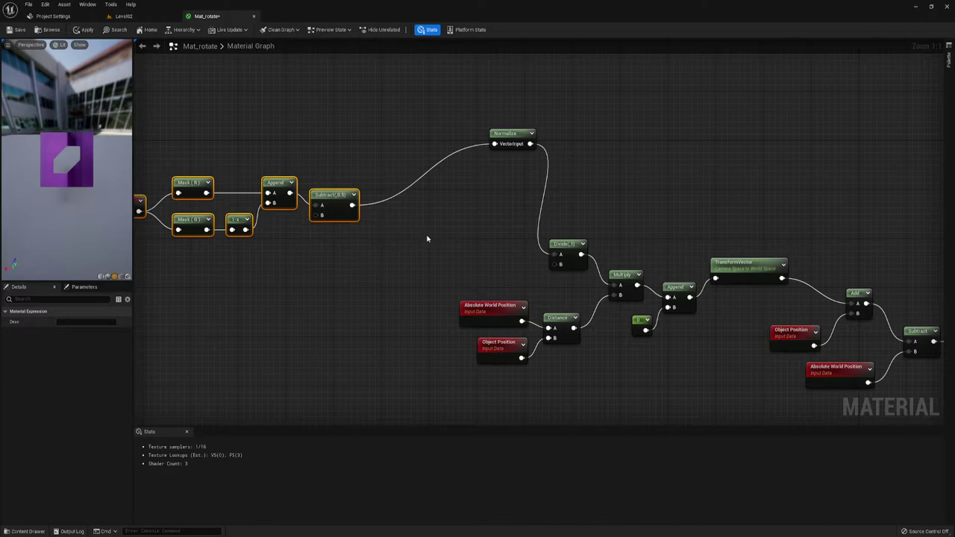
{"action": "right_click_drag", "start_coordinate": [444, 235], "coordinate": [416, 250]}
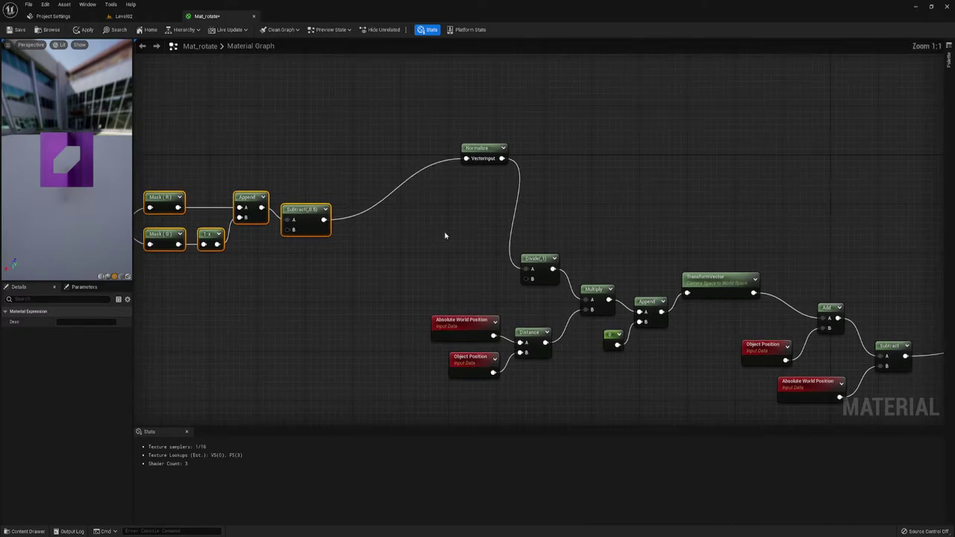
{"action": "left_click_drag", "start_coordinate": [474, 187], "coordinate": [491, 124]}
{"action": "key", "text": "Delete"}
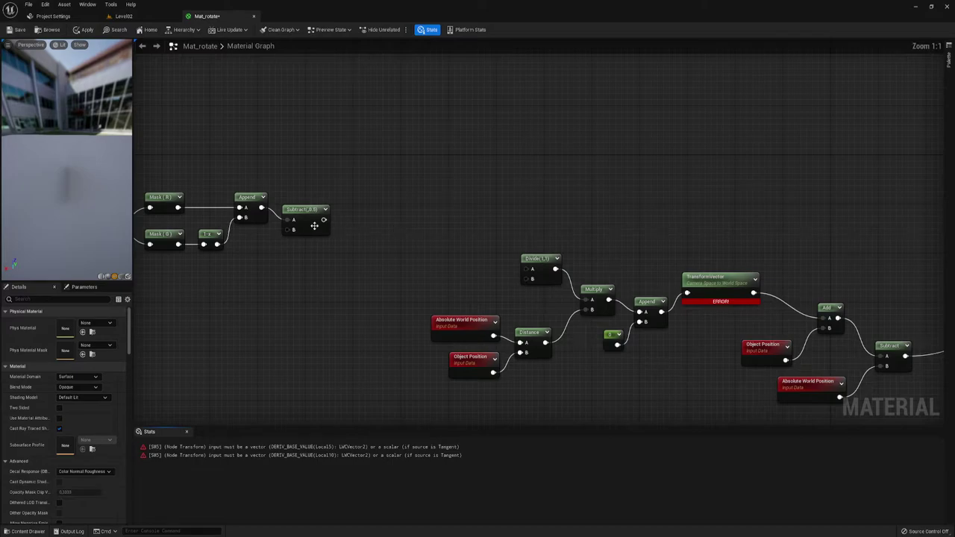
Step: Add a DotProduct node from Subtract's output, followed by a SquareRoot node
{"action": "left_click_drag", "start_coordinate": [324, 220], "coordinate": [359, 226]}
{"action": "type", "text": "do"}
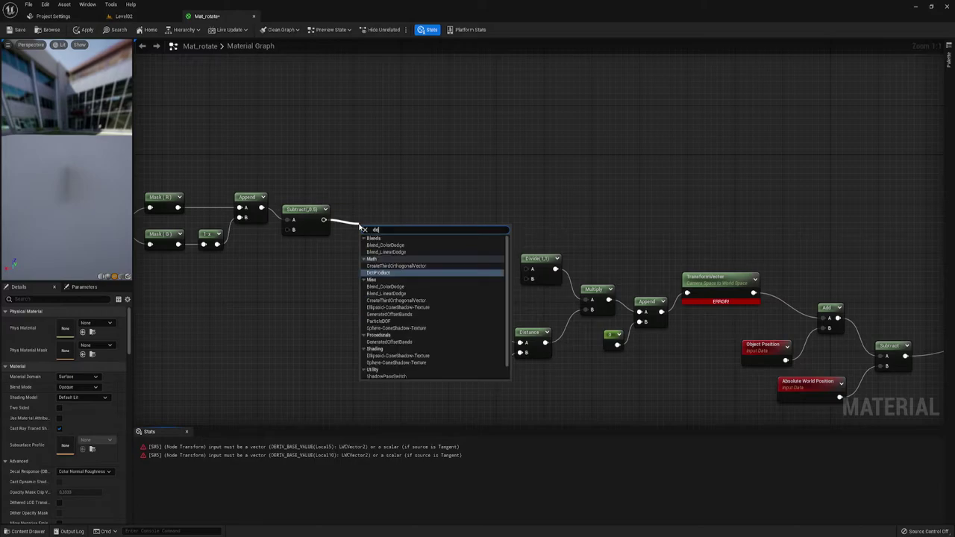
{"action": "type", "text": "t"}
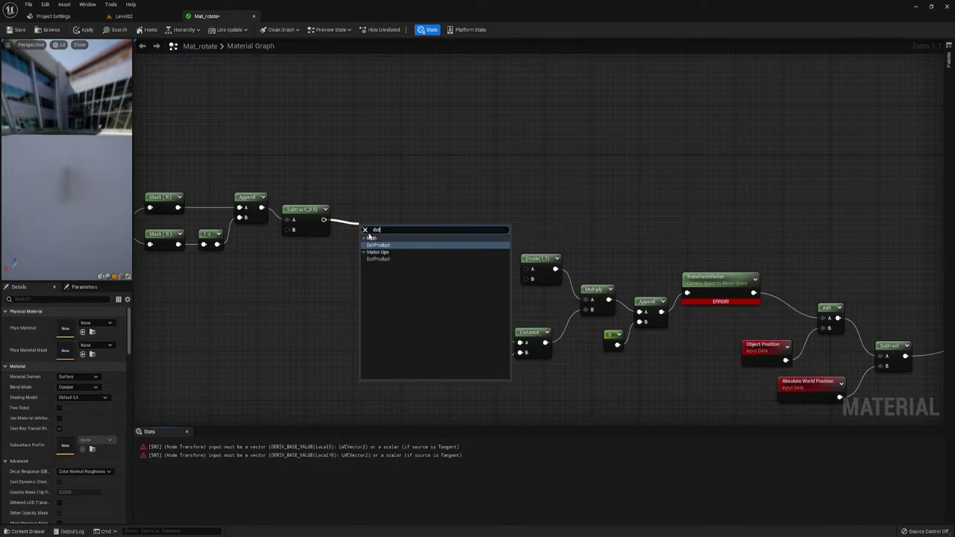
{"action": "left_click", "coordinate": [377, 244]}
{"action": "left_click_drag", "start_coordinate": [379, 240], "coordinate": [419, 244]}
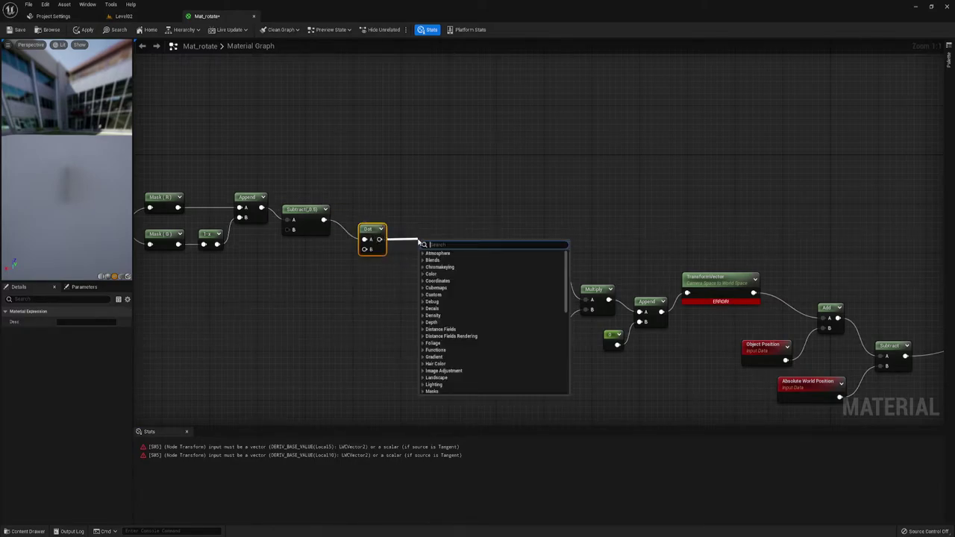
{"action": "type", "text": "s"}
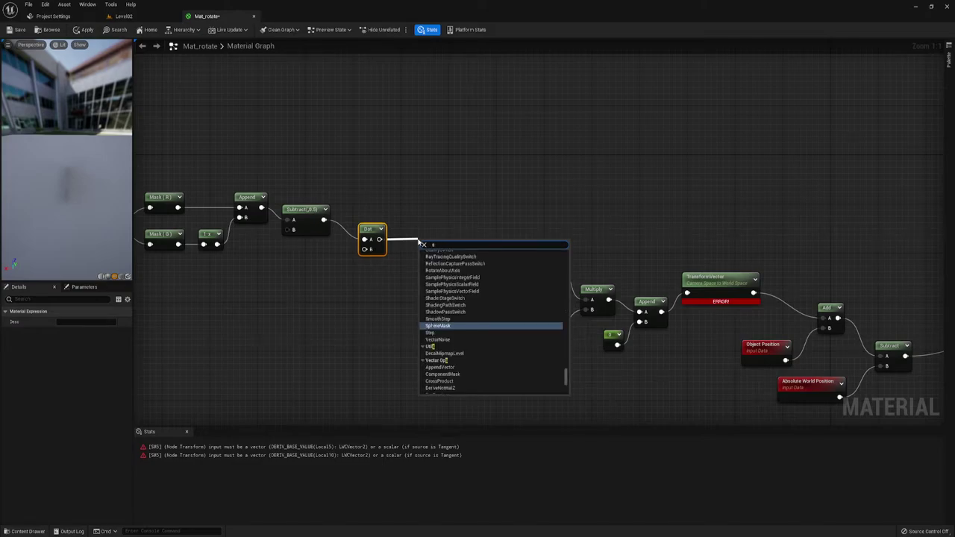
{"action": "type", "text": "h"}
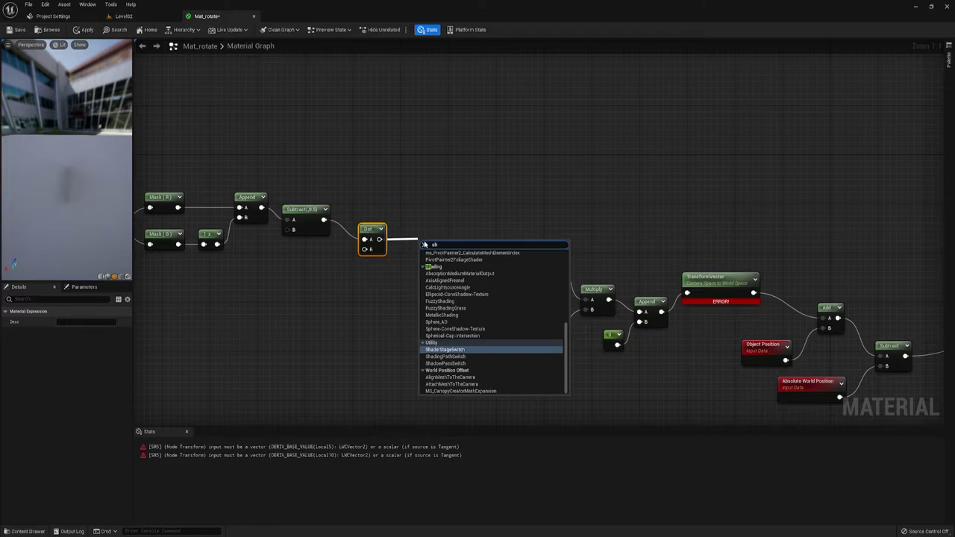
{"action": "key", "text": "BackSpace"}
{"action": "type", "text": "q"}
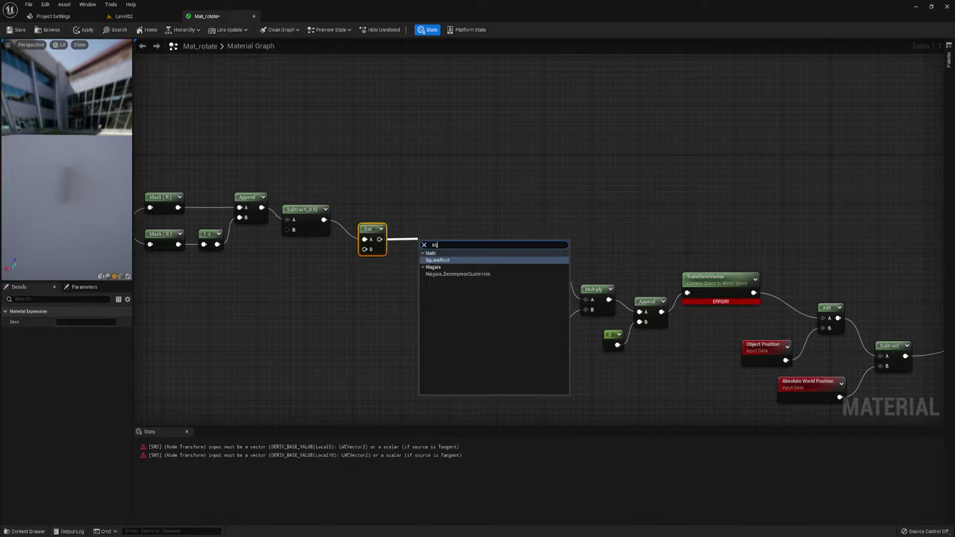
{"action": "left_click", "coordinate": [443, 260]}
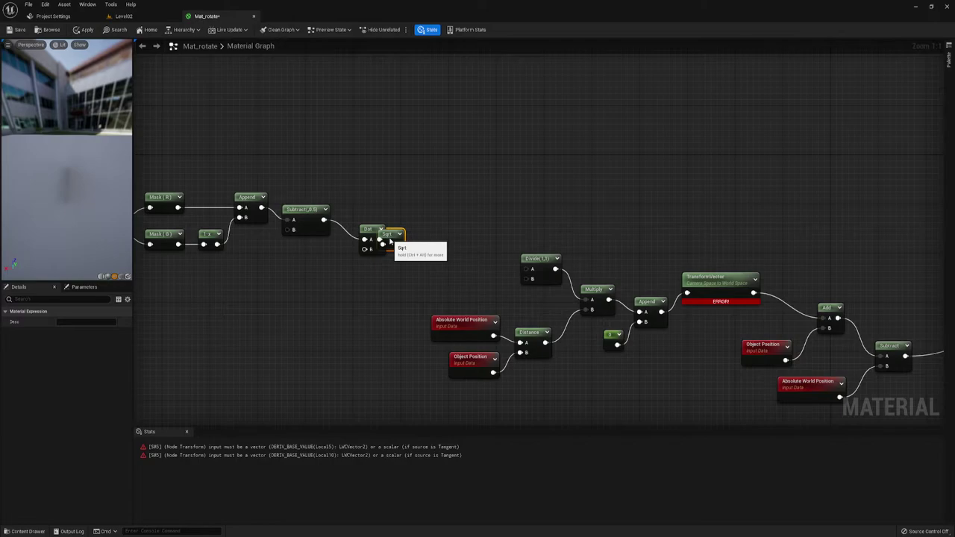
Step: Add a Max node after Sqrt and rewire Subtract into Divide's A input
{"action": "left_click_drag", "start_coordinate": [389, 239], "coordinate": [420, 242]}
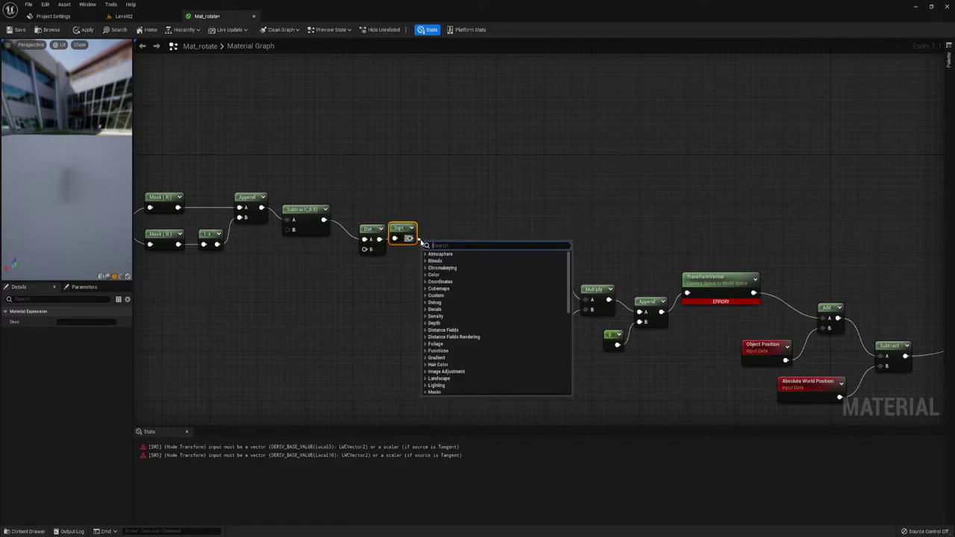
{"action": "type", "text": "max"}
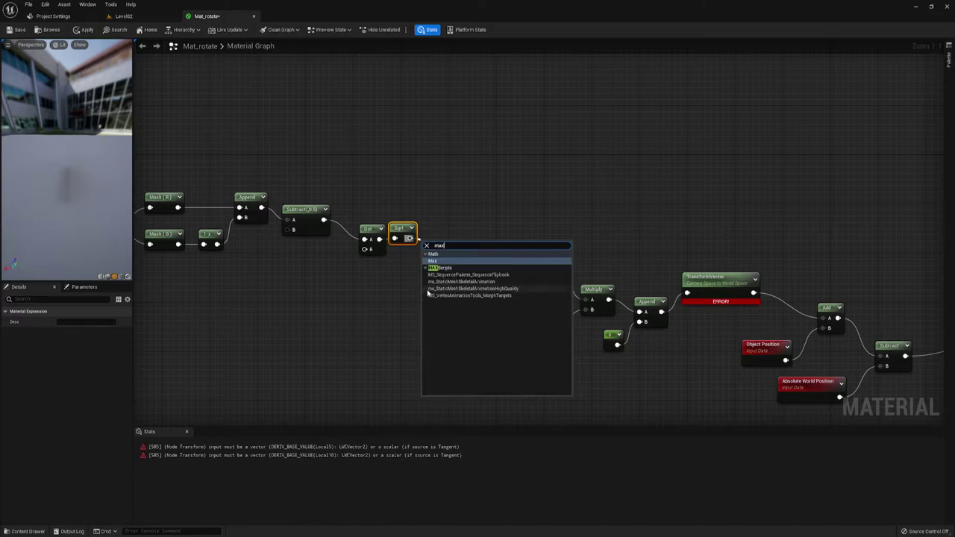
{"action": "left_click", "coordinate": [438, 262]}
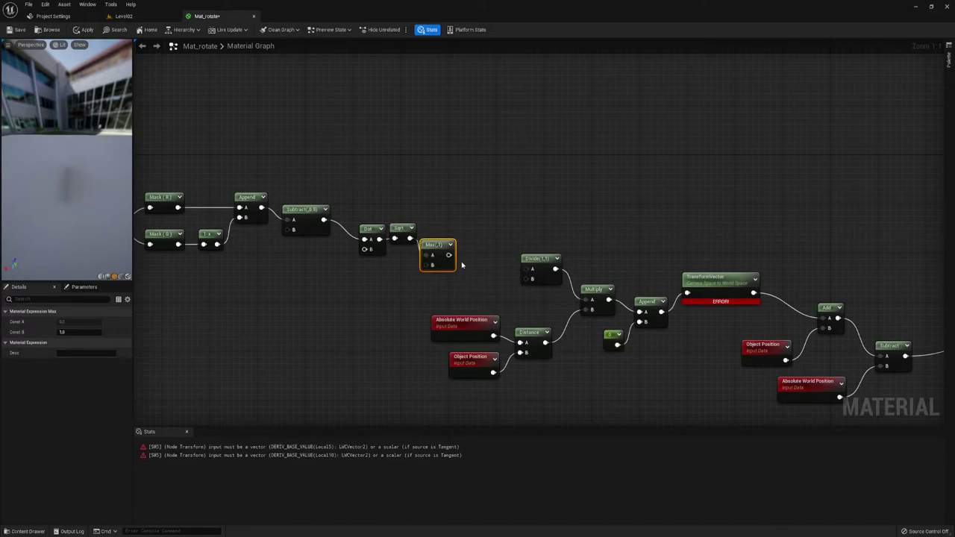
{"action": "mouse_move", "coordinate": [534, 254]}
{"action": "left_mouse_down"}
{"action": "mouse_move", "coordinate": [516, 212]}
{"action": "mouse_move", "coordinate": [324, 219]}
{"action": "left_mouse_up"}
Step: Wire Subtract into Divide's A and Dot's B, and Max into Divide's B
{"action": "right_click_drag", "start_coordinate": [267, 239], "coordinate": [354, 246]}
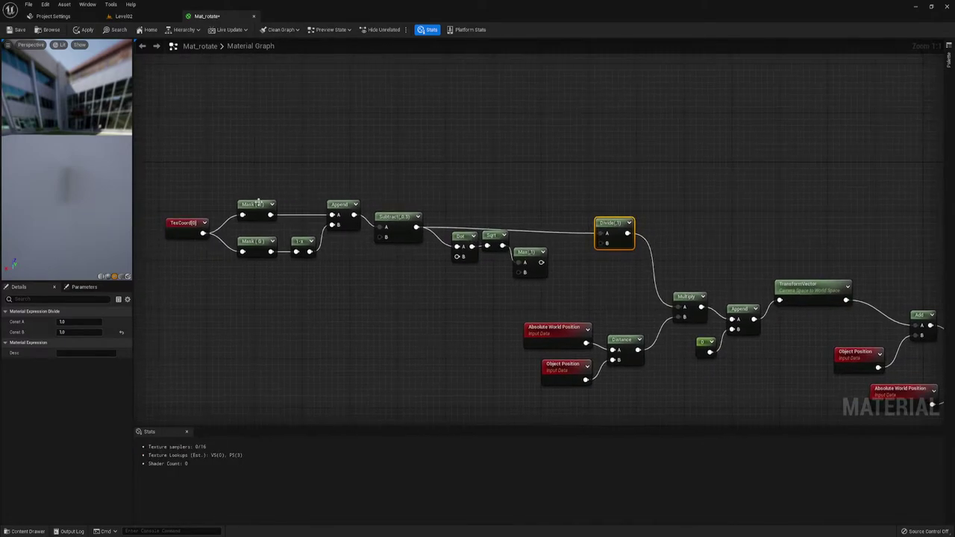
{"action": "mouse_move", "coordinate": [180, 175]}
{"action": "left_mouse_down"}
{"action": "mouse_move", "coordinate": [189, 199]}
{"action": "mouse_move", "coordinate": [416, 267]}
{"action": "left_mouse_up"}
{"action": "right_click_drag", "start_coordinate": [416, 266], "coordinate": [307, 251]}
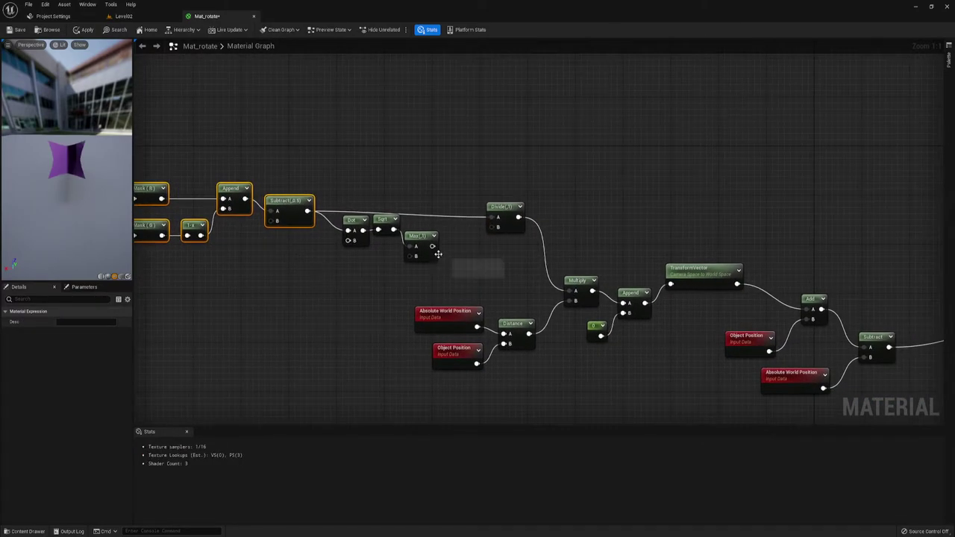
{"action": "left_click_drag", "start_coordinate": [502, 209], "coordinate": [506, 209]}
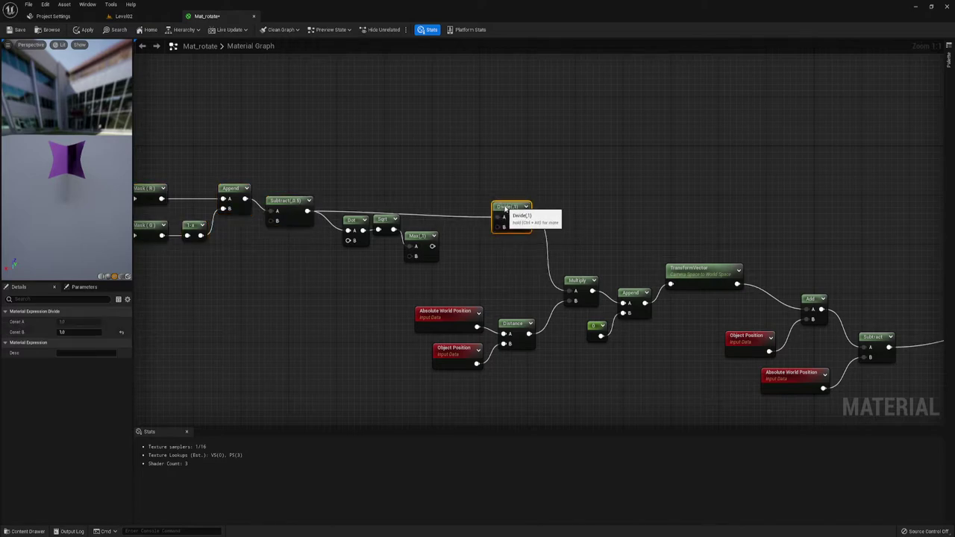
{"action": "left_click_drag", "start_coordinate": [432, 246], "coordinate": [498, 227]}
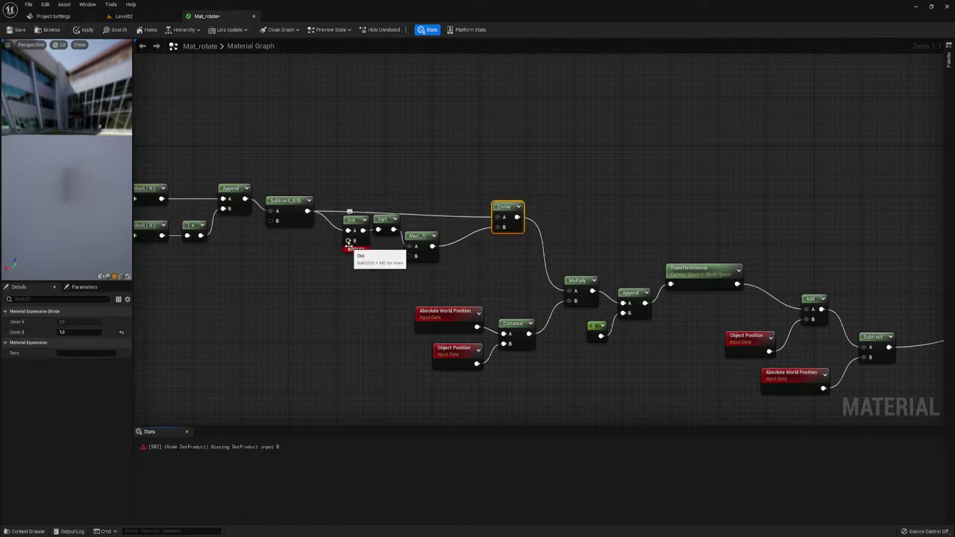
{"action": "left_click_drag", "start_coordinate": [348, 241], "coordinate": [307, 211]}
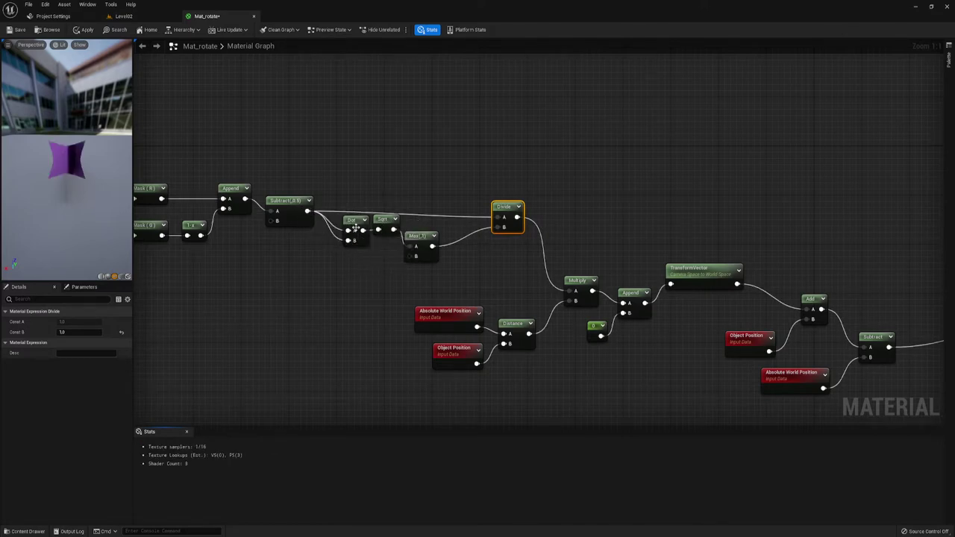
{"action": "right_click_drag", "start_coordinate": [376, 261], "coordinate": [367, 270]}
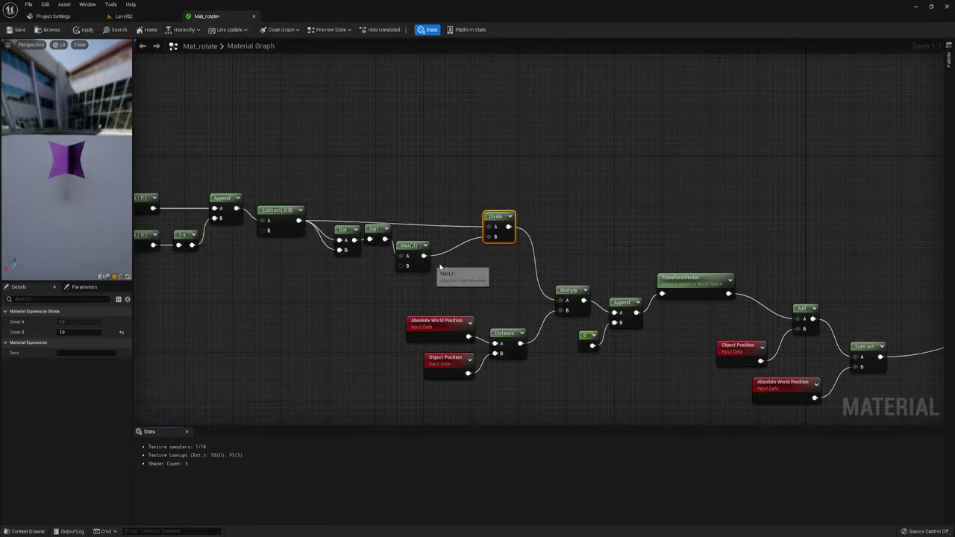
{"action": "right_click_drag", "start_coordinate": [458, 263], "coordinate": [452, 264]}
Step: Set the Max node's constant to 0.000001 and check the preview cube from several angles
{"action": "left_click", "coordinate": [395, 250]}
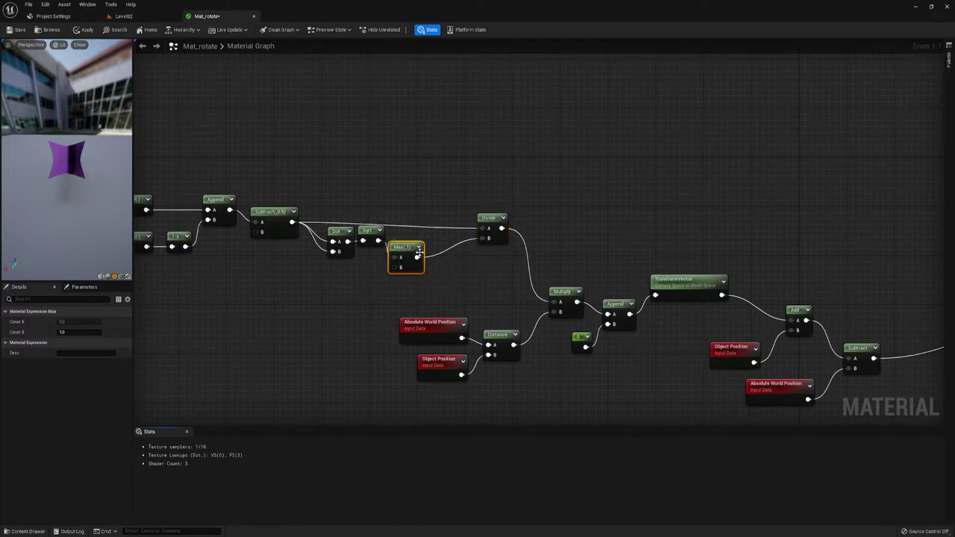
{"action": "mouse_move", "coordinate": [401, 255]}
{"action": "left_mouse_down"}
{"action": "mouse_move", "coordinate": [416, 245]}
{"action": "mouse_move", "coordinate": [410, 250]}
{"action": "left_mouse_up"}
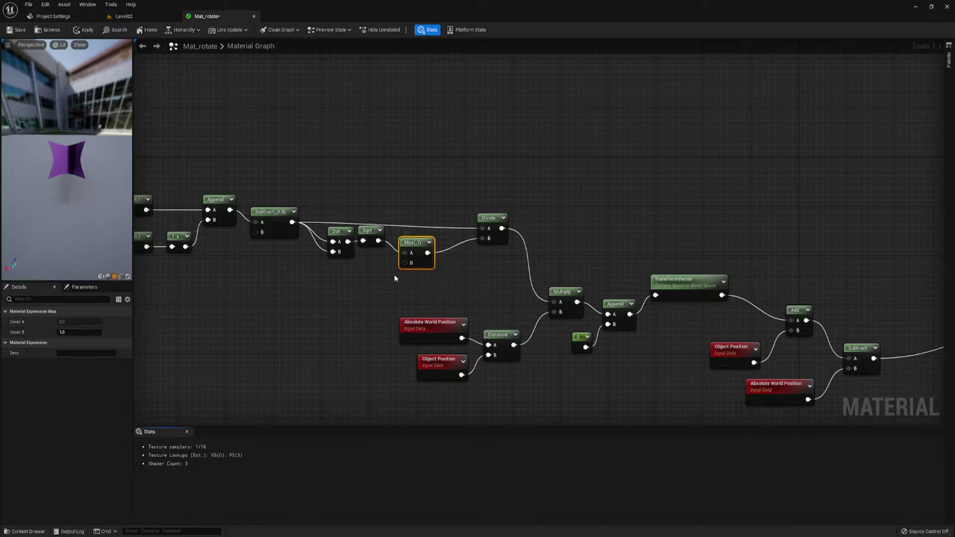
{"action": "left_click", "coordinate": [69, 333]}
{"action": "type", "text": "0.000001"}
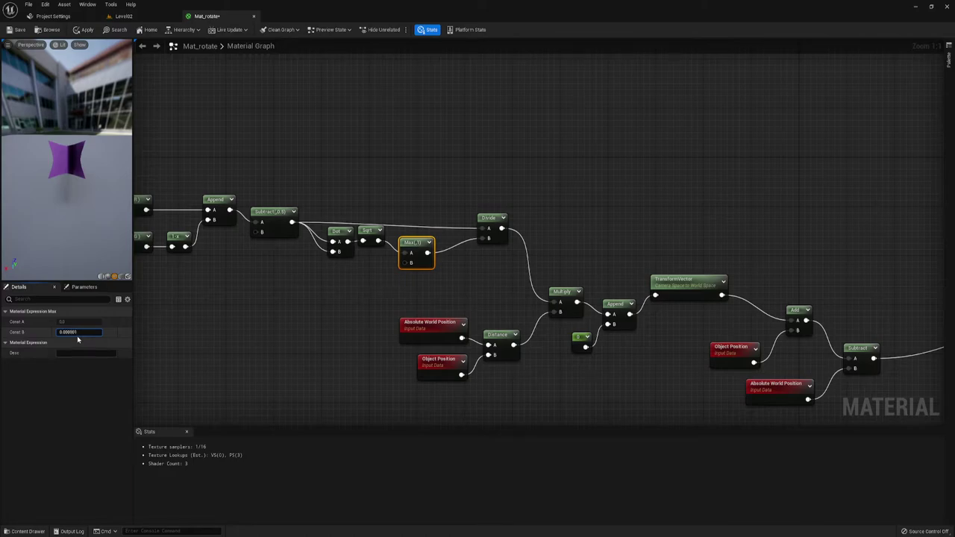
{"action": "key", "text": "Return"}
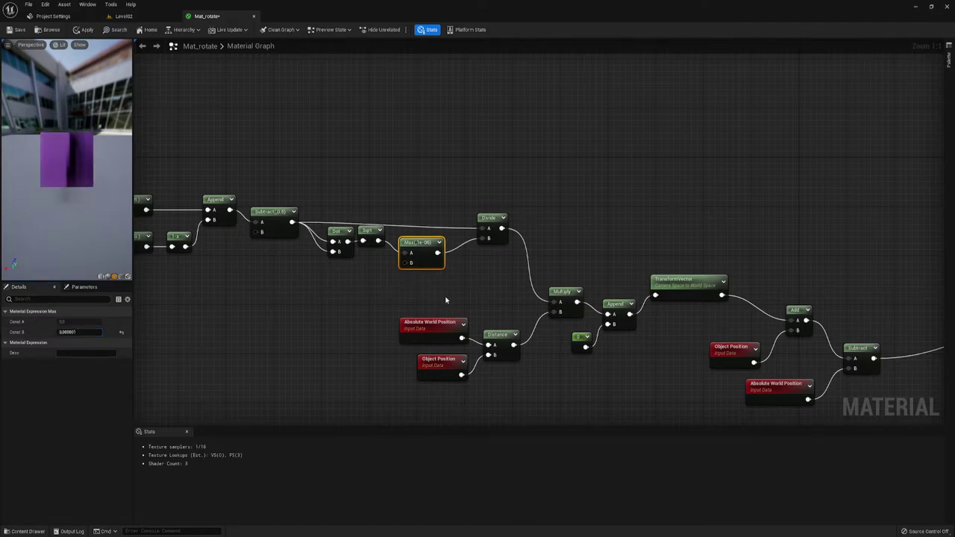
{"action": "left_click", "coordinate": [439, 275]}
{"action": "mouse_move", "coordinate": [54, 188]}
{"action": "left_mouse_down"}
{"action": "mouse_move", "coordinate": [82, 179]}
{"action": "mouse_move", "coordinate": [67, 156]}
{"action": "left_mouse_up"}
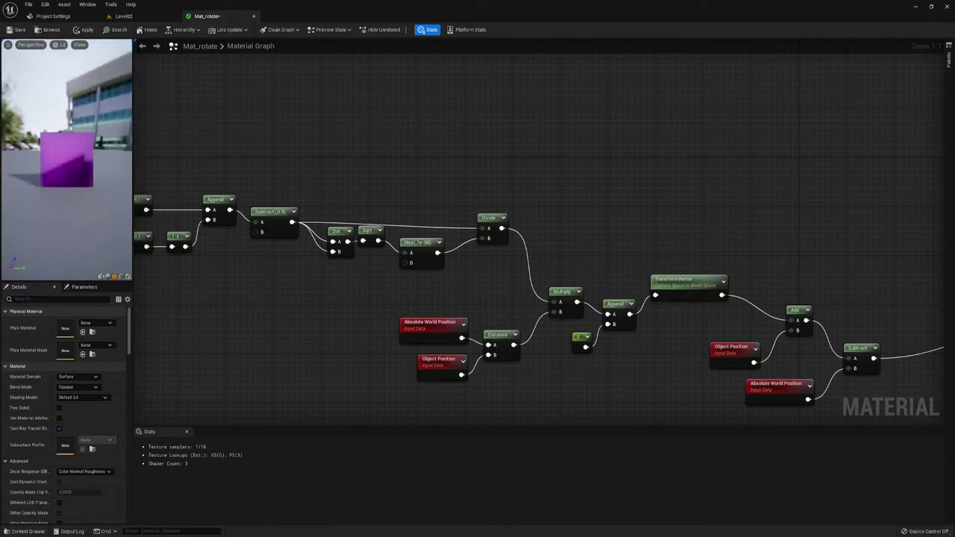
{"action": "left_click_drag", "start_coordinate": [67, 156], "coordinate": [51, 161]}
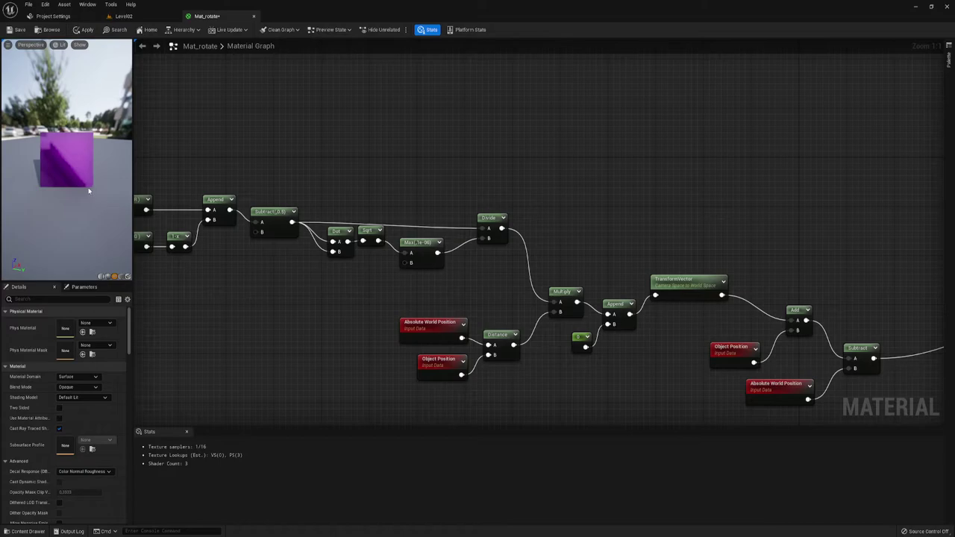
{"action": "mouse_move", "coordinate": [88, 191]}
{"action": "left_mouse_down"}
{"action": "mouse_move", "coordinate": [75, 157]}
{"action": "mouse_move", "coordinate": [75, 171]}
{"action": "left_mouse_up"}
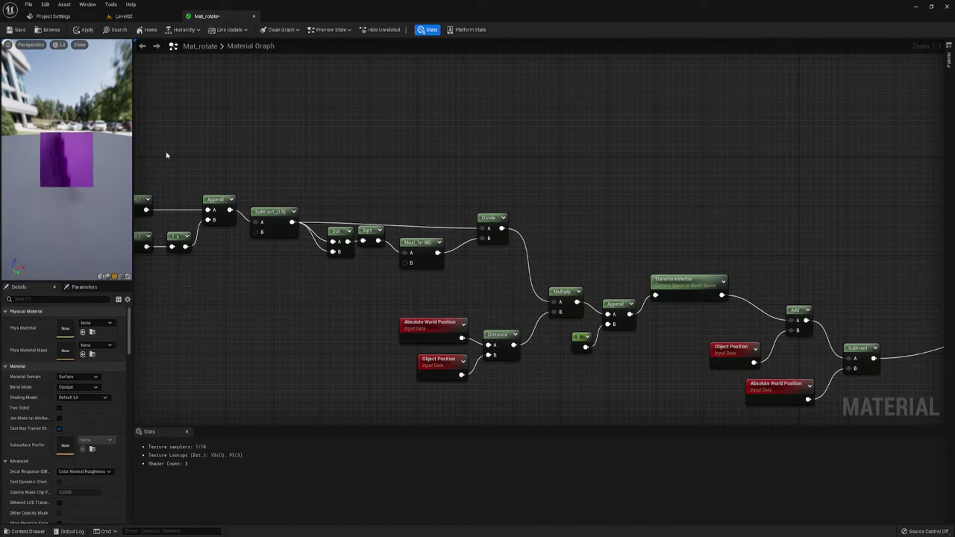
Step: Select the Subtract, Dot, Sqrt, Max and Divide nodes, then pan over to the output node's chain
{"action": "mouse_move", "coordinate": [277, 165]}
{"action": "left_mouse_down"}
{"action": "mouse_move", "coordinate": [439, 278]}
{"action": "mouse_move", "coordinate": [508, 277]}
{"action": "left_mouse_up"}
{"action": "scroll", "coordinate": [507, 277], "scroll_direction": "down", "scroll_amount": 2}
{"action": "right_click_drag", "start_coordinate": [661, 239], "coordinate": [509, 237]}
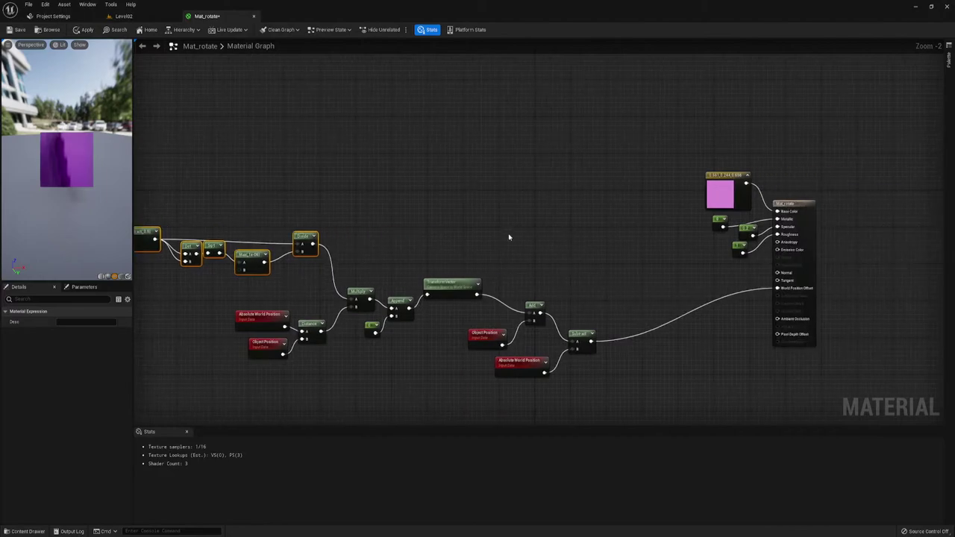
{"action": "right_click_drag", "start_coordinate": [574, 244], "coordinate": [507, 239]}
{"action": "scroll", "coordinate": [660, 271], "scroll_direction": "up", "scroll_amount": 2}
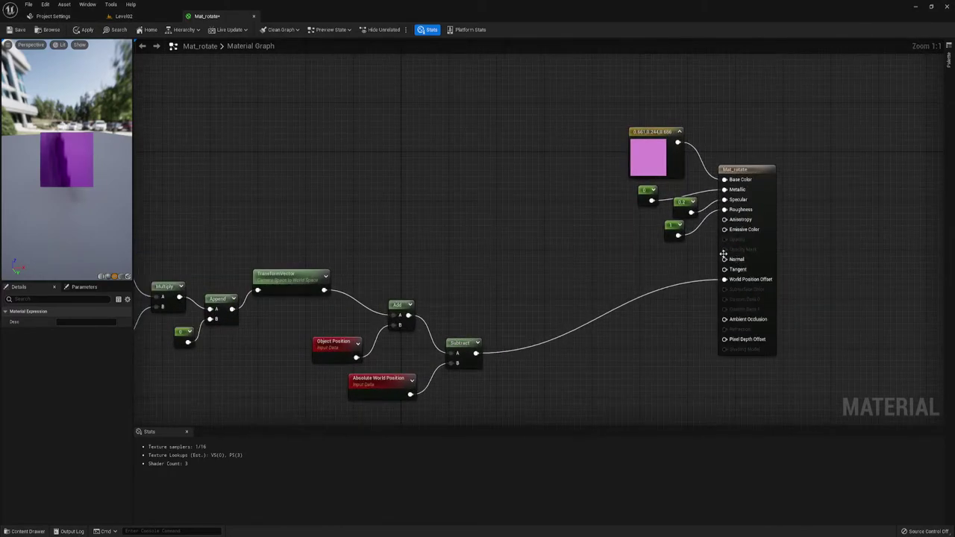
{"action": "left_click_drag", "start_coordinate": [724, 259], "coordinate": [562, 243]}
{"action": "left_click", "coordinate": [462, 245]}
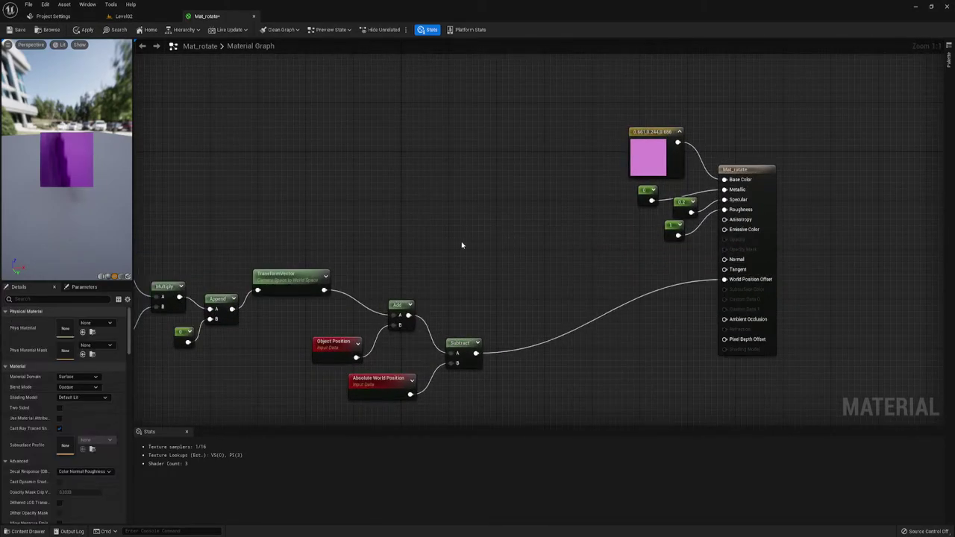
{"action": "right_click_drag", "start_coordinate": [462, 245], "coordinate": [510, 222]}
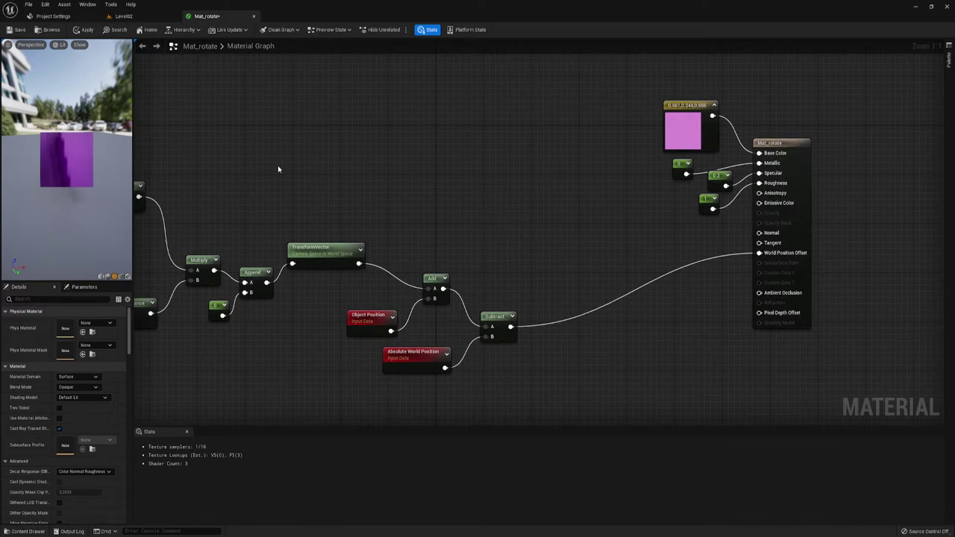
{"action": "left_click_drag", "start_coordinate": [287, 181], "coordinate": [326, 287]}
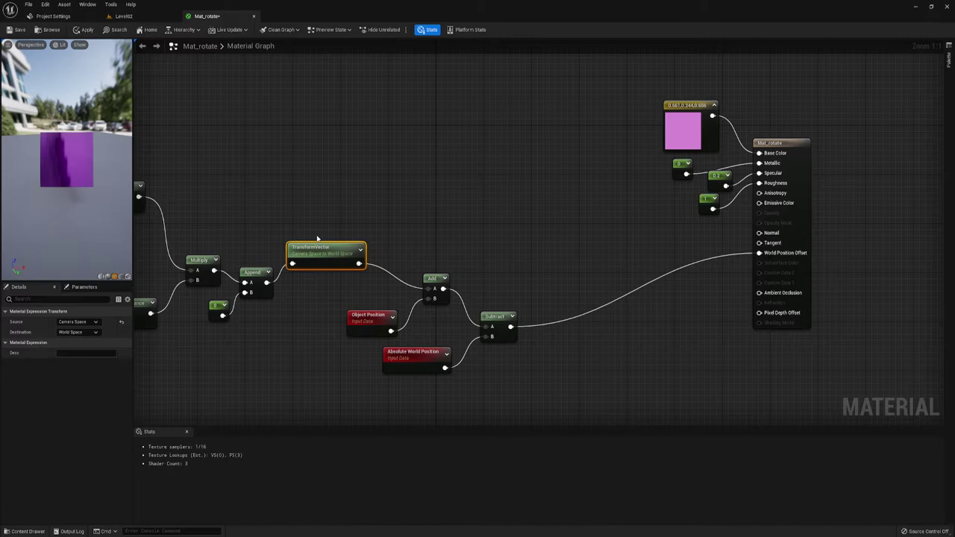
Step: Paste a copy of the TransformVector node and wire it into the Normal input
{"action": "key", "text": "ctrl+v"}
{"action": "left_click_drag", "start_coordinate": [537, 177], "coordinate": [537, 206]}
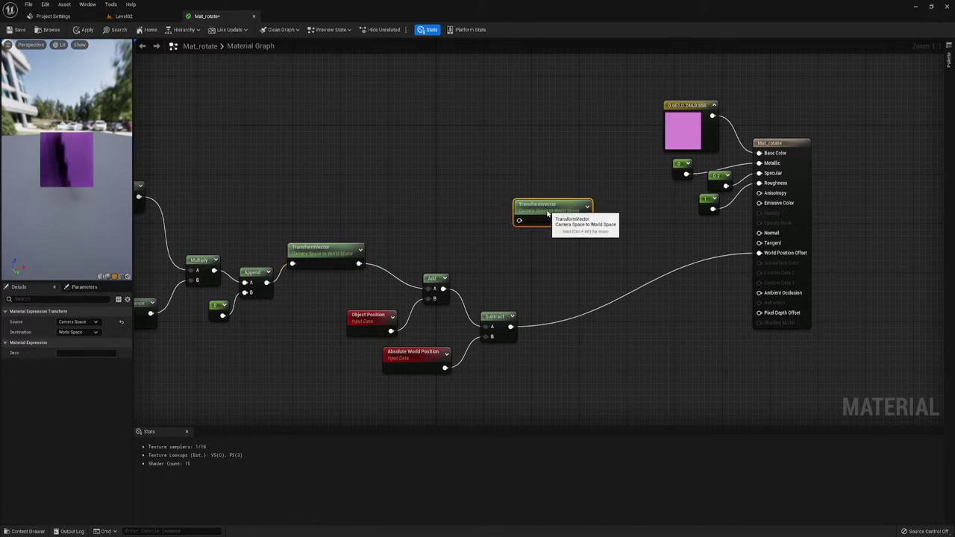
{"action": "right_click_drag", "start_coordinate": [570, 230], "coordinate": [457, 238]}
{"action": "left_click_drag", "start_coordinate": [473, 228], "coordinate": [646, 239]}
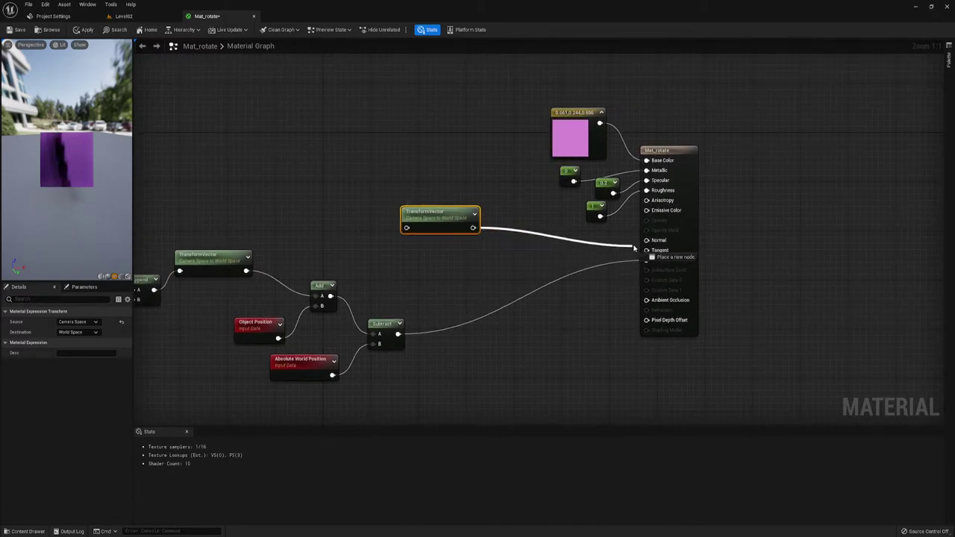
{"action": "right_click_drag", "start_coordinate": [498, 264], "coordinate": [553, 273]}
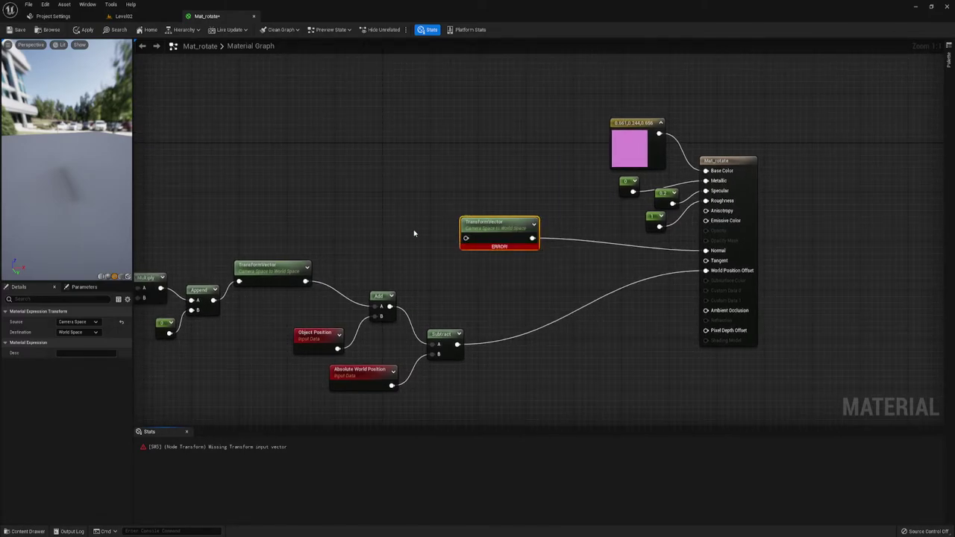
Step: Feed a Constant3Vector set to 0,0,-1 into the new TransformVector
{"action": "left_click", "coordinate": [396, 206]}
{"action": "left_click_drag", "start_coordinate": [443, 219], "coordinate": [466, 238]}
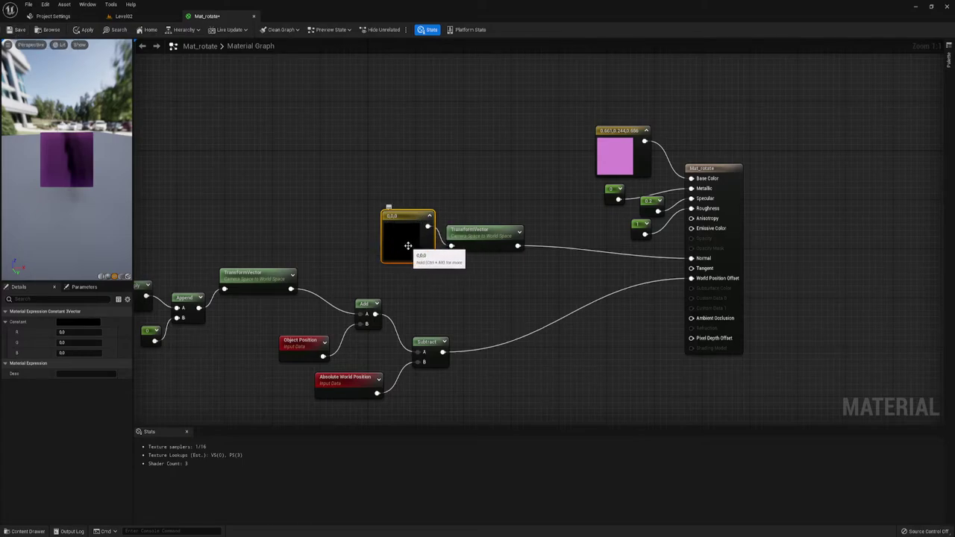
{"action": "left_click", "coordinate": [430, 215]}
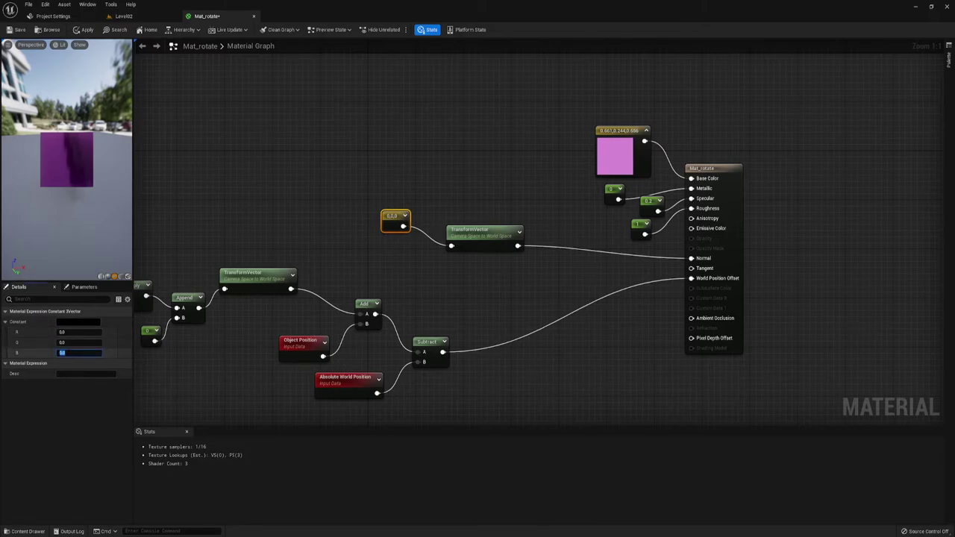
{"action": "type", "text": "-1"}
{"action": "key", "text": "Return"}
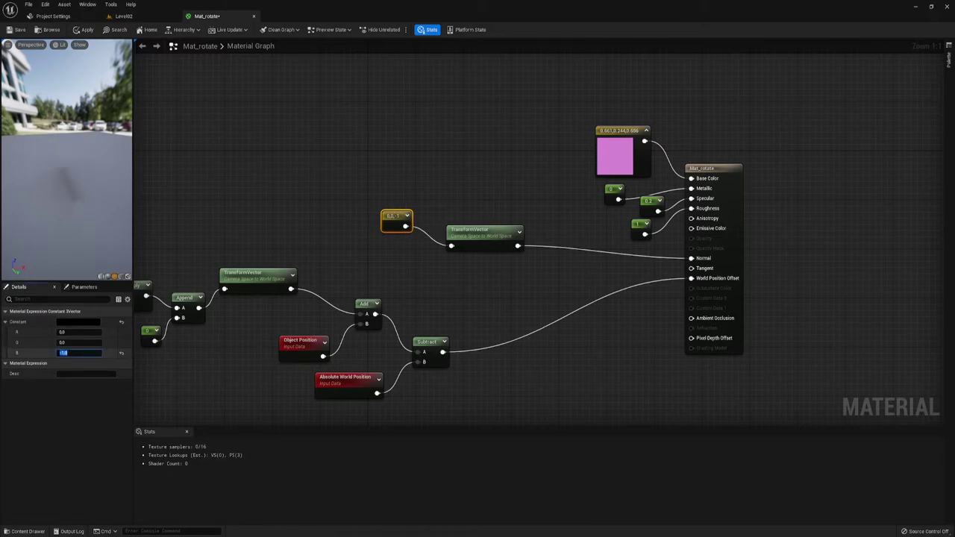
{"action": "left_click", "coordinate": [346, 209]}
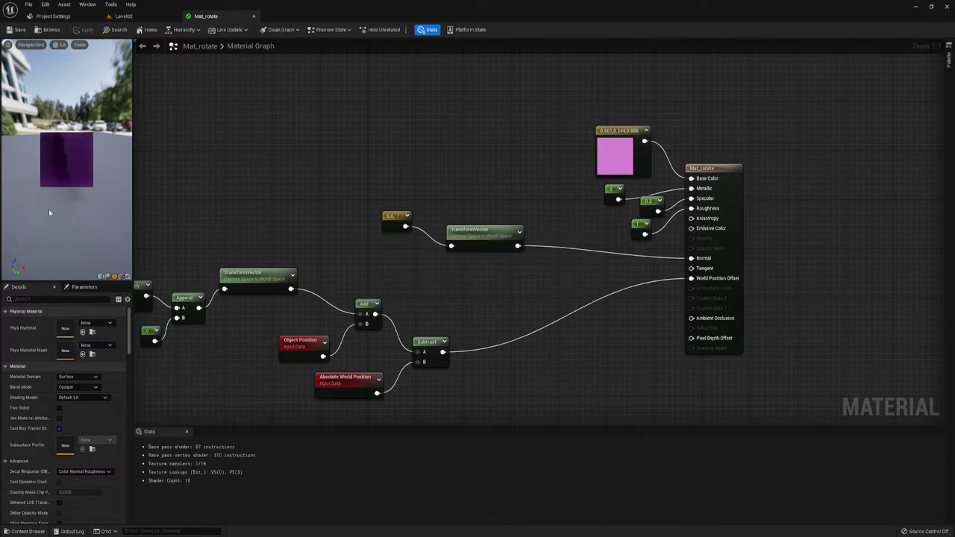
{"action": "left_click_drag", "start_coordinate": [50, 212], "coordinate": [67, 199]}
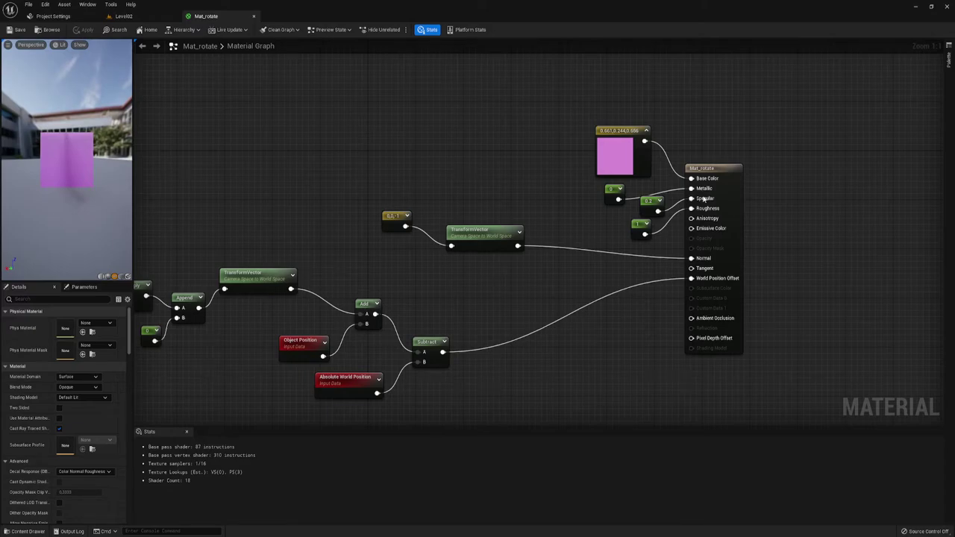
Step: Reposition the 0,0,-1 constant node and switch to the Level02 level
{"action": "left_click", "coordinate": [650, 201]}
{"action": "left_click_drag", "start_coordinate": [396, 216], "coordinate": [416, 231]}
{"action": "mouse_move", "coordinate": [537, 274]}
{"action": "right_mouse_down"}
{"action": "mouse_move", "coordinate": [517, 275]}
{"action": "mouse_move", "coordinate": [490, 217]}
{"action": "mouse_move", "coordinate": [529, 248]}
{"action": "right_mouse_up"}
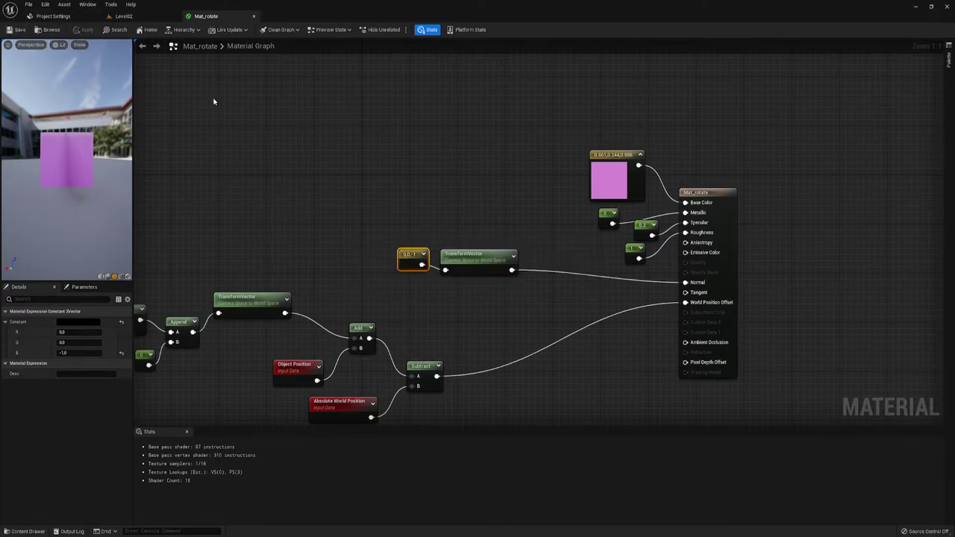
{"action": "left_click", "coordinate": [122, 16]}
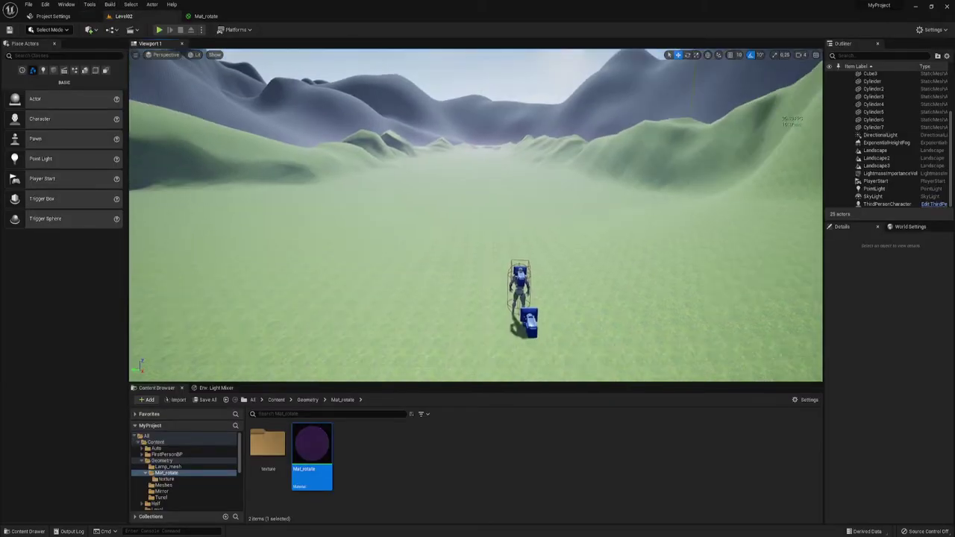
Step: Place a Plane actor in the level and rotate it 90 degrees upright
{"action": "left_click", "coordinate": [55, 72]}
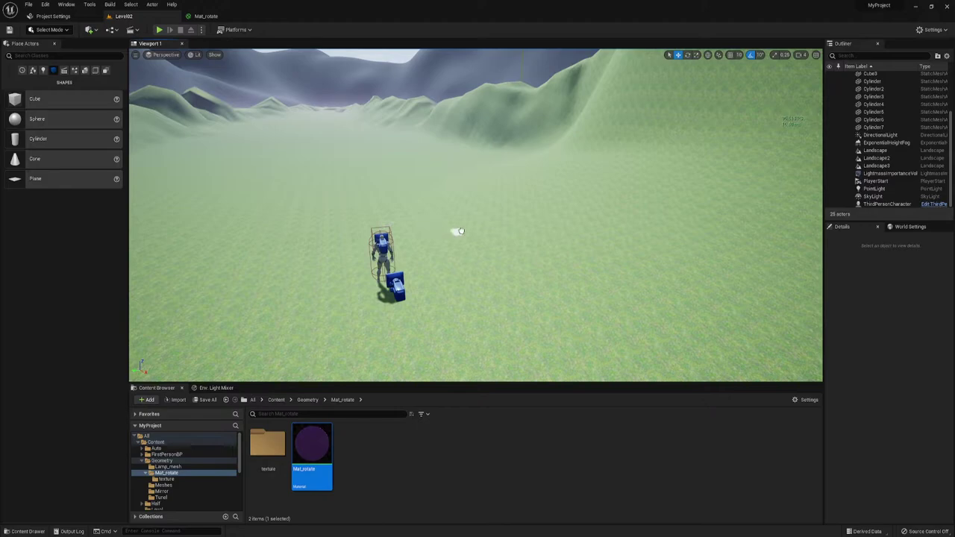
{"action": "left_click_drag", "start_coordinate": [458, 232], "coordinate": [468, 240]}
{"action": "key", "text": "e"}
{"action": "left_click_drag", "start_coordinate": [446, 203], "coordinate": [429, 209]}
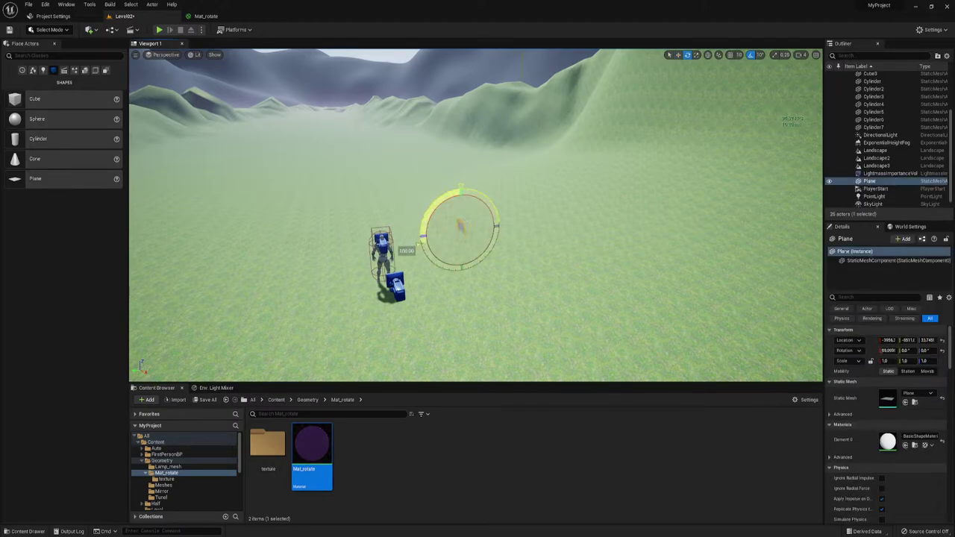
{"action": "key", "text": "w"}
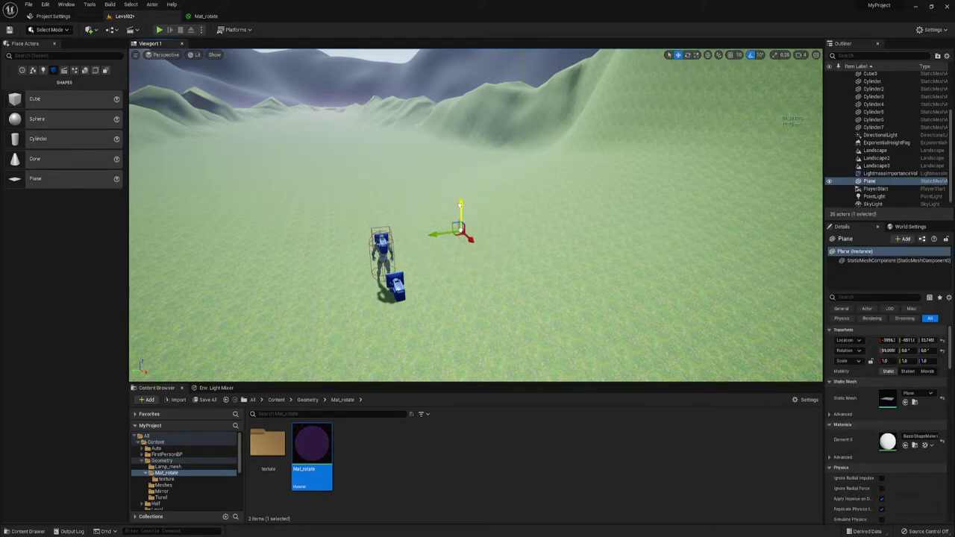
Step: Assign Mat_rotate to the plane's Element 0 material slot and start playing the level
{"action": "right_click_drag", "start_coordinate": [446, 215], "coordinate": [477, 224]}
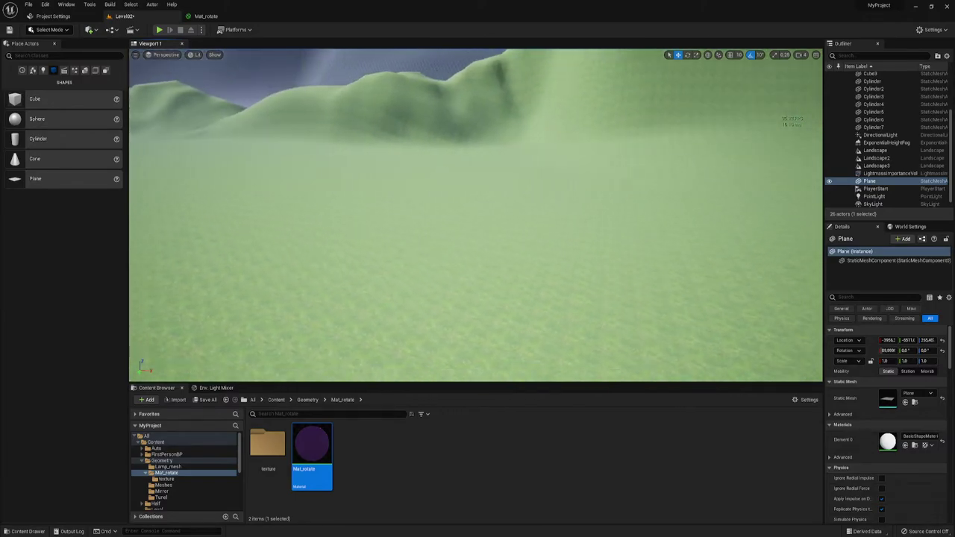
{"action": "right_click_drag", "start_coordinate": [417, 174], "coordinate": [418, 174]}
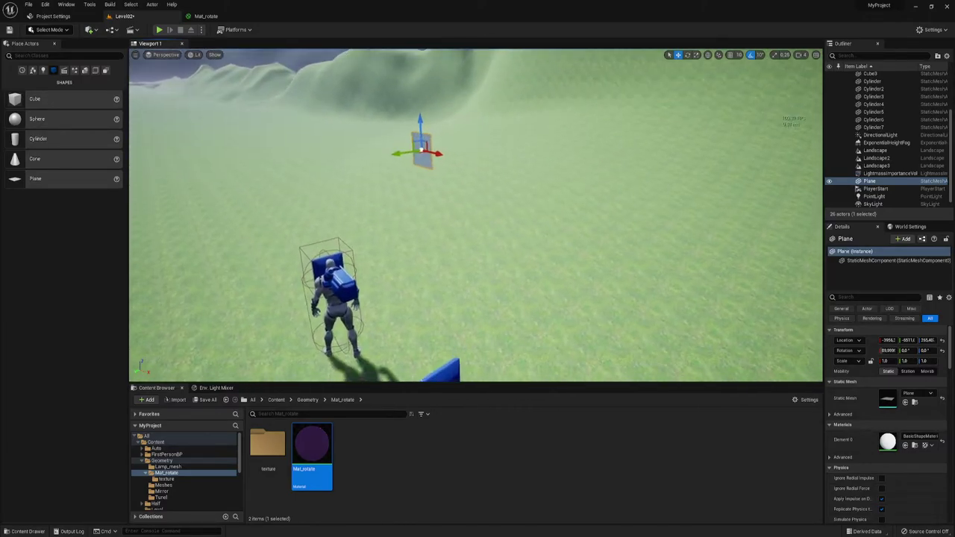
{"action": "left_click", "coordinate": [905, 445]}
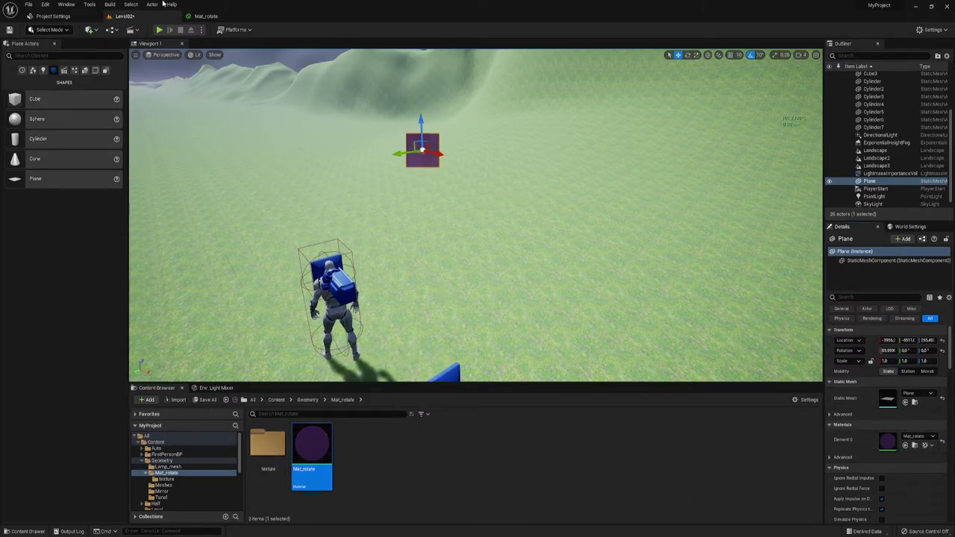
{"action": "left_click", "coordinate": [159, 31]}
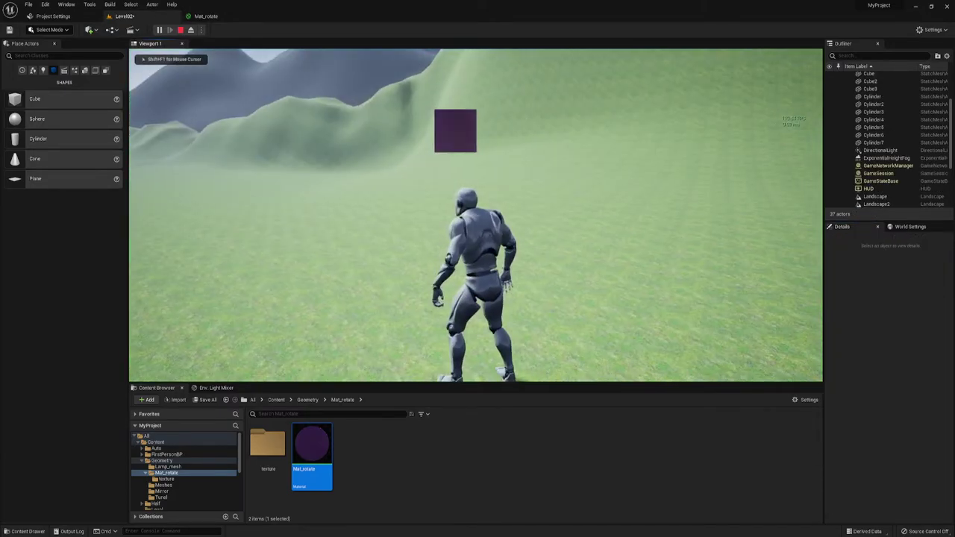
Step: Run the character through the level, stop playing, and fly the view toward the plane
{"action": "key", "text": "w"}
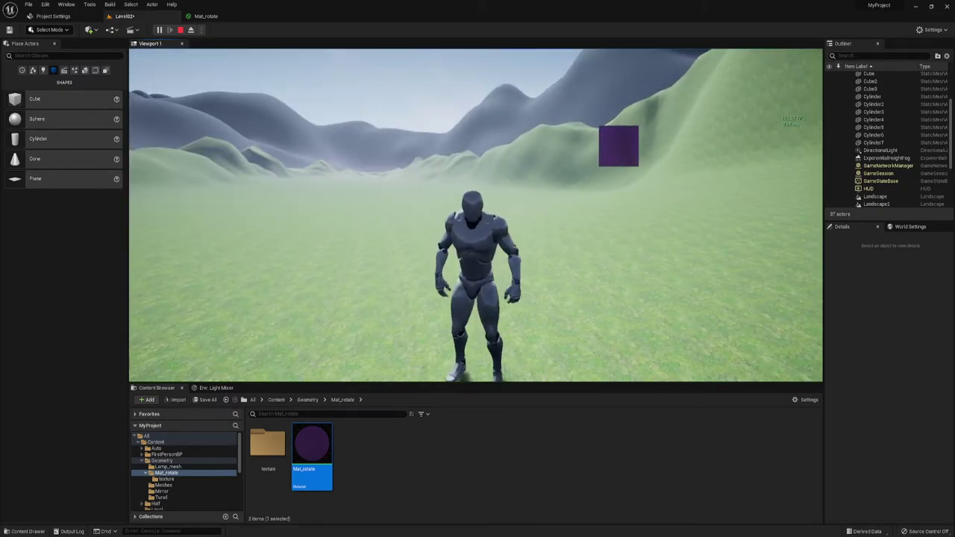
{"action": "key", "text": "Escape"}
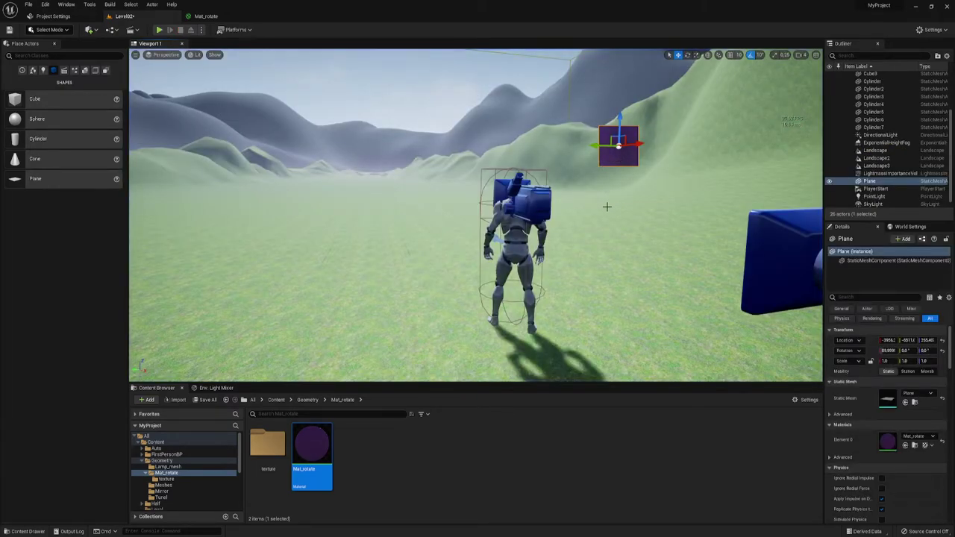
{"action": "mouse_move", "coordinate": [606, 207]}
{"action": "right_mouse_down"}
{"action": "mouse_move", "coordinate": [607, 246]}
{"action": "mouse_move", "coordinate": [655, 237]}
{"action": "right_mouse_up"}
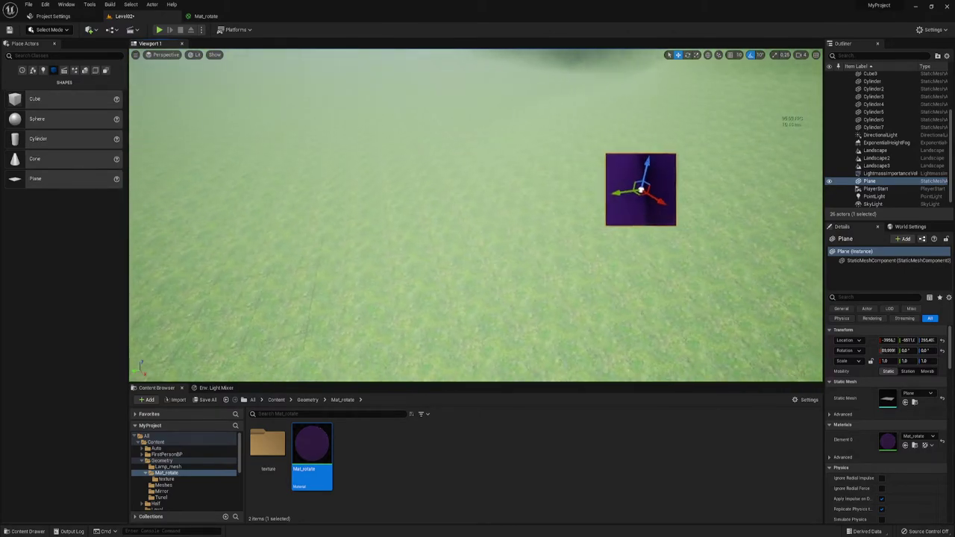
{"action": "right_click_drag", "start_coordinate": [605, 213], "coordinate": [605, 213]}
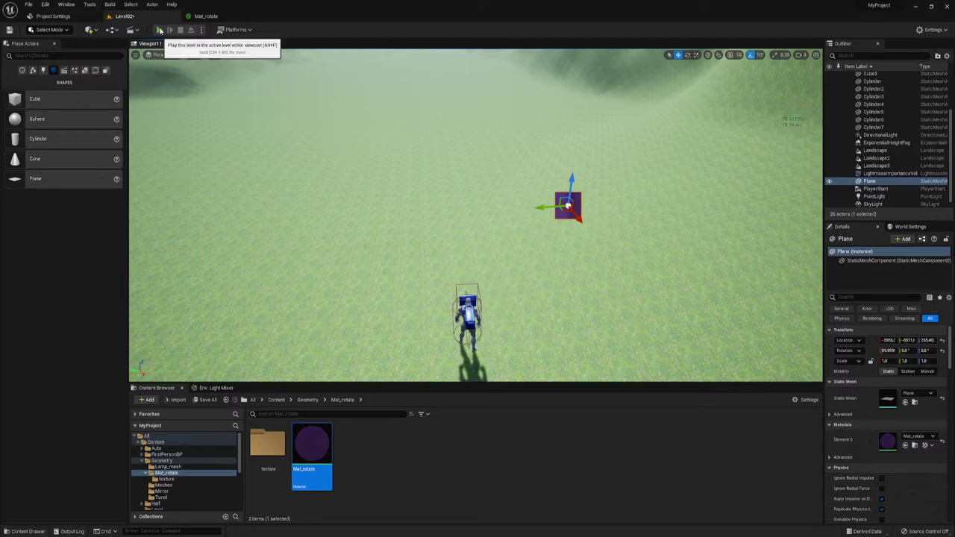
Step: Play again, run around the purple plane, then stop and frame the Plane with F
{"action": "left_click", "coordinate": [158, 30]}
{"action": "key", "text": "w"}
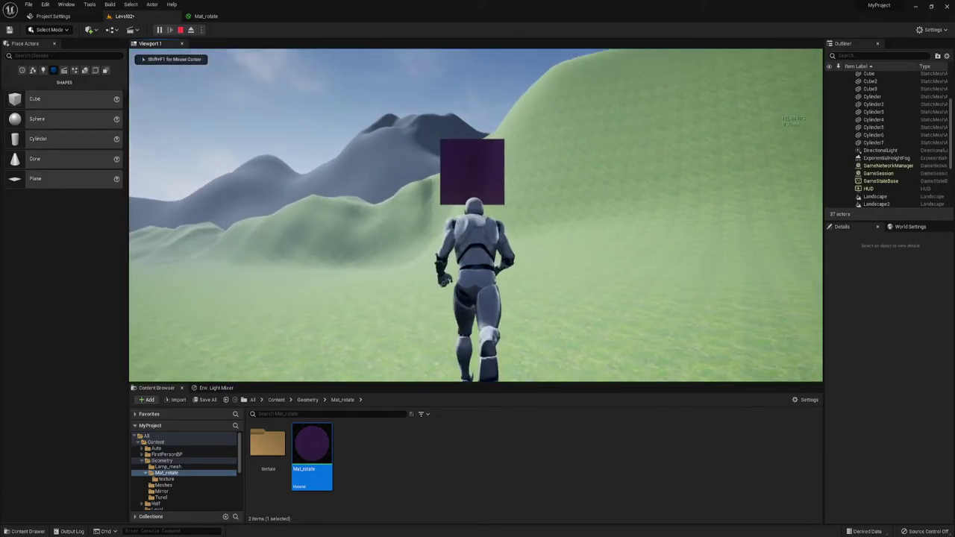
{"action": "key", "text": "s"}
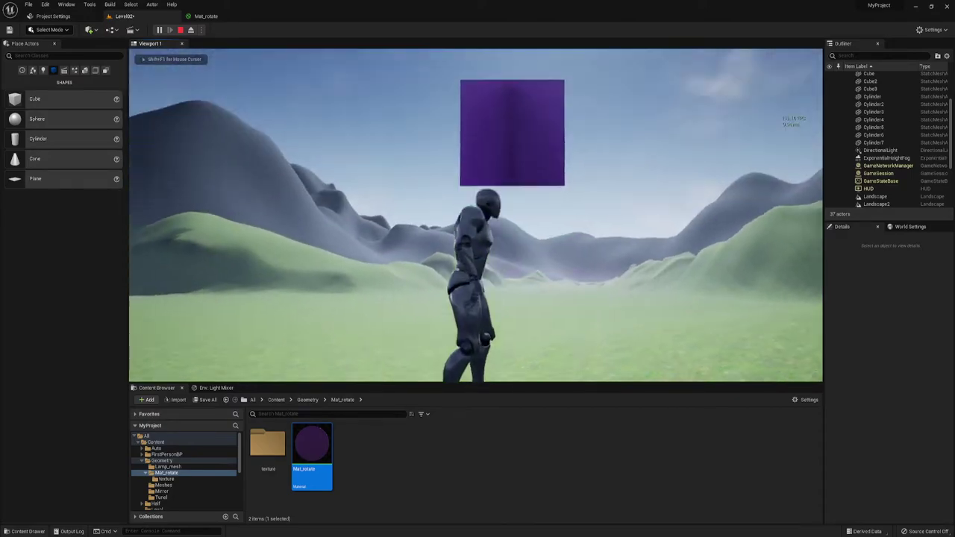
{"action": "key", "text": "d"}
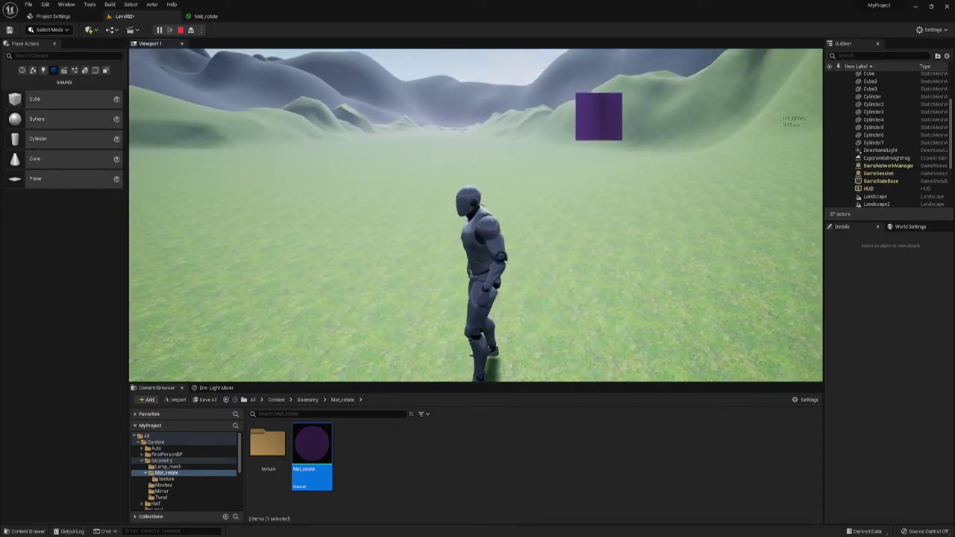
{"action": "key", "text": "F8"}
{"action": "key", "text": "Escape"}
{"action": "key", "text": "f"}
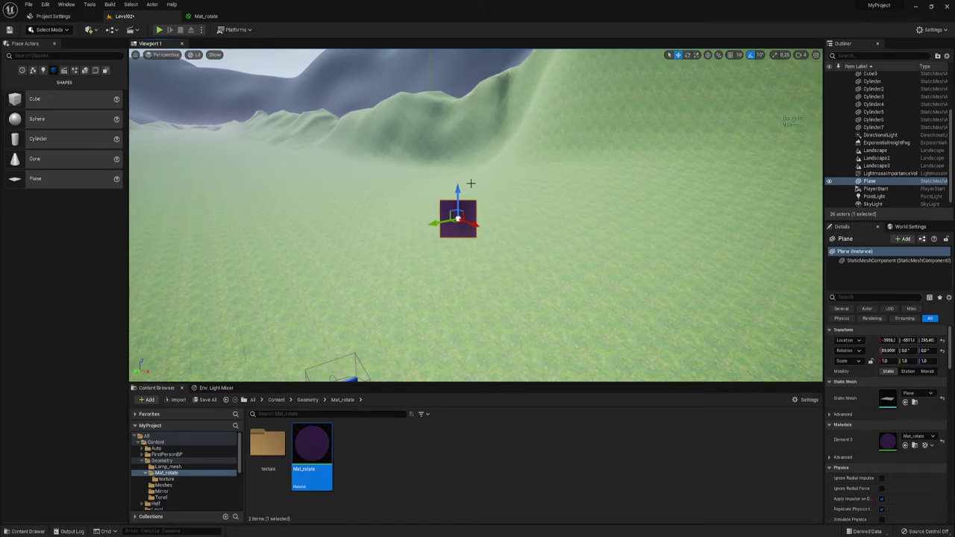
{"action": "right_click_drag", "start_coordinate": [545, 239], "coordinate": [523, 223]}
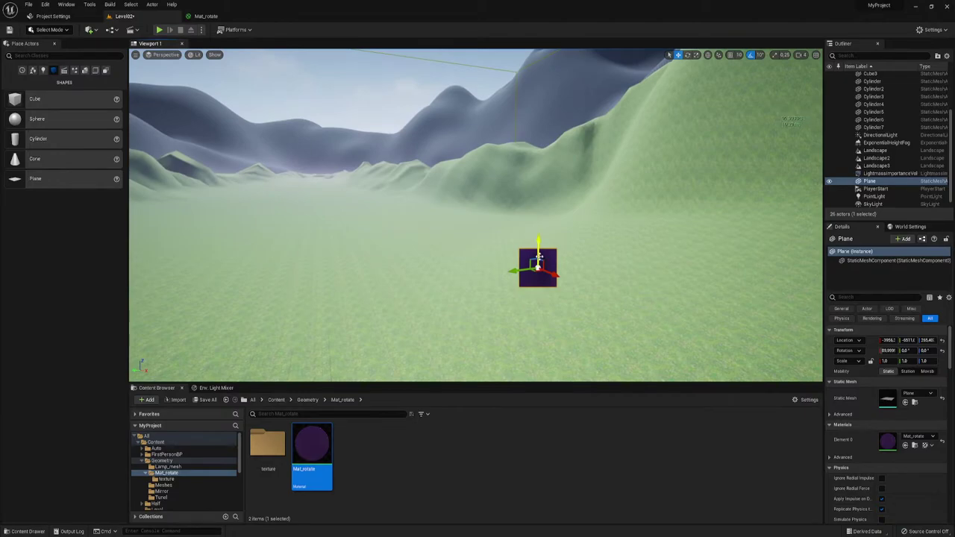
{"action": "right_click_drag", "start_coordinate": [458, 154], "coordinate": [492, 142]}
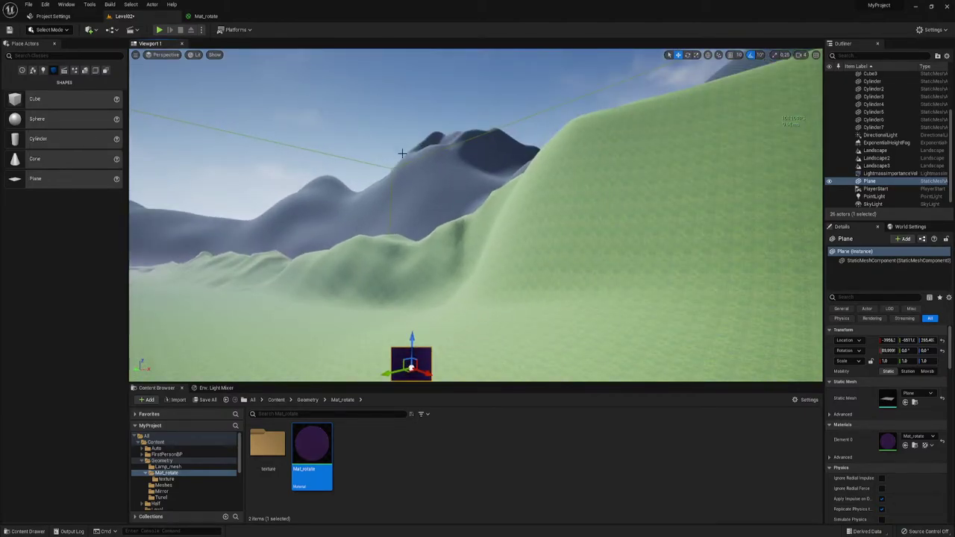
{"action": "right_click_drag", "start_coordinate": [402, 153], "coordinate": [448, 166]}
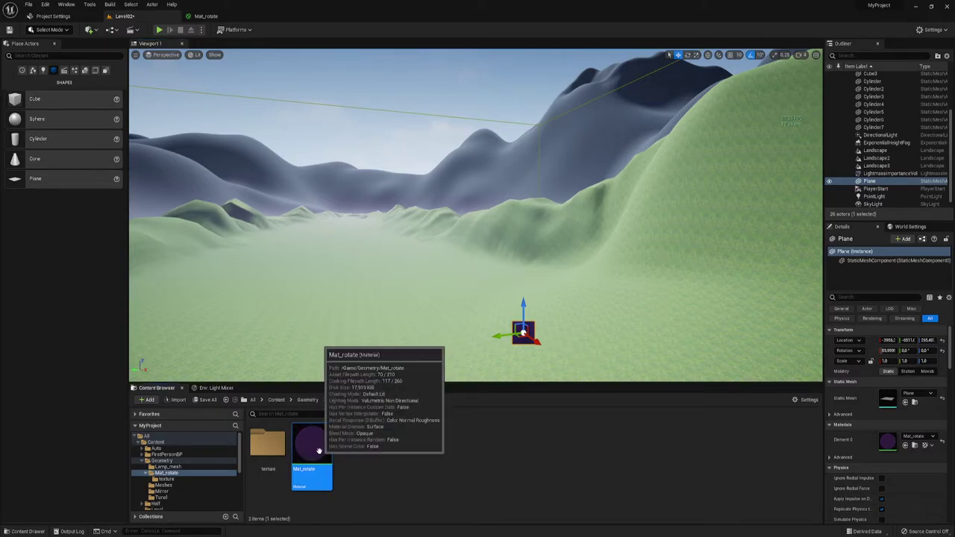
{"action": "double_click", "coordinate": [314, 444]}
{"action": "double_click", "coordinate": [625, 170]}
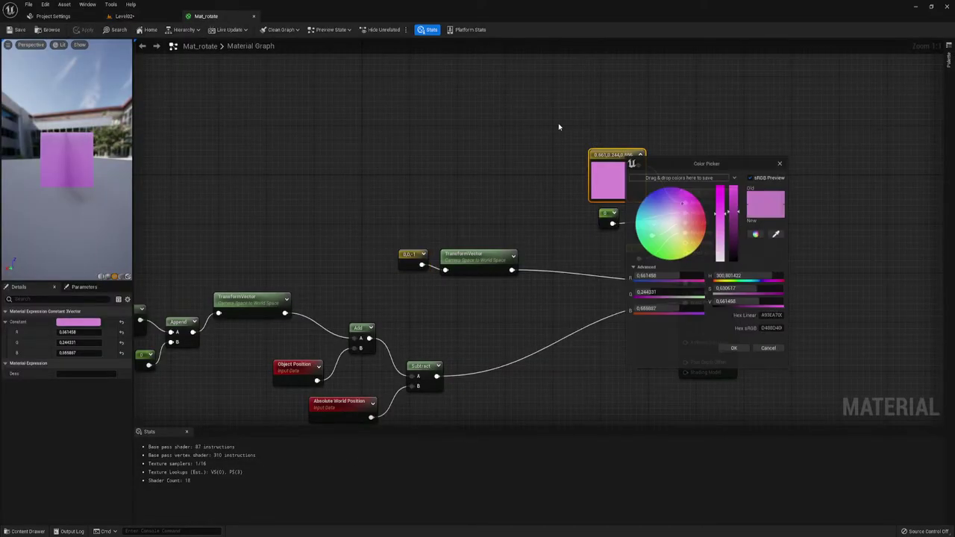
{"action": "left_click", "coordinate": [567, 160]}
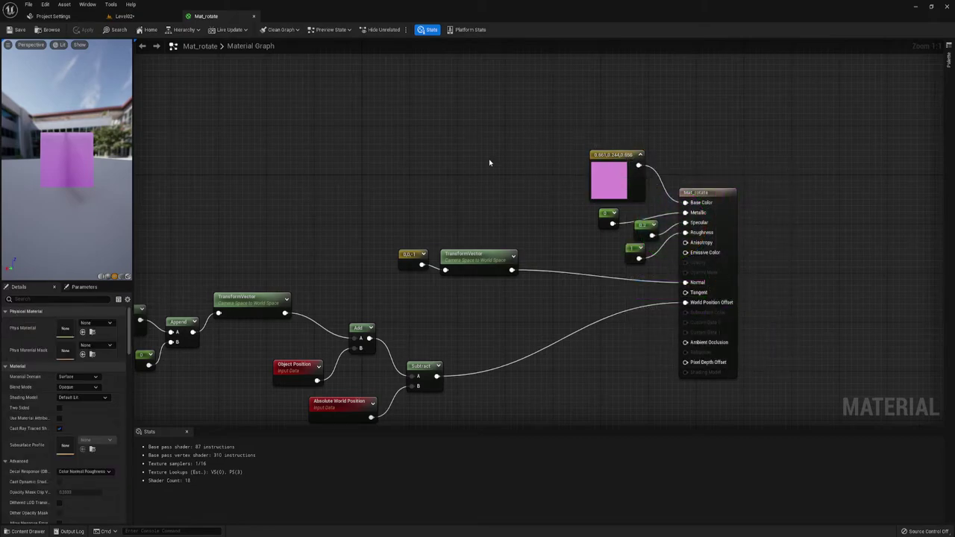
{"action": "left_click", "coordinate": [139, 17]}
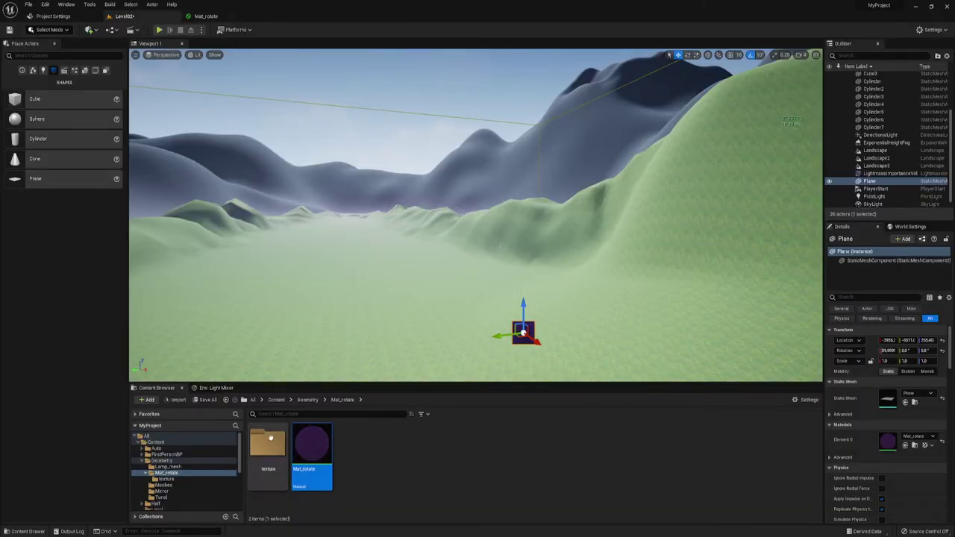
Step: Drop tree01, tree02 and tree03 from the texture folder into the Mat_rotate graph as samples
{"action": "double_click", "coordinate": [267, 444]}
{"action": "left_click", "coordinate": [319, 445]}
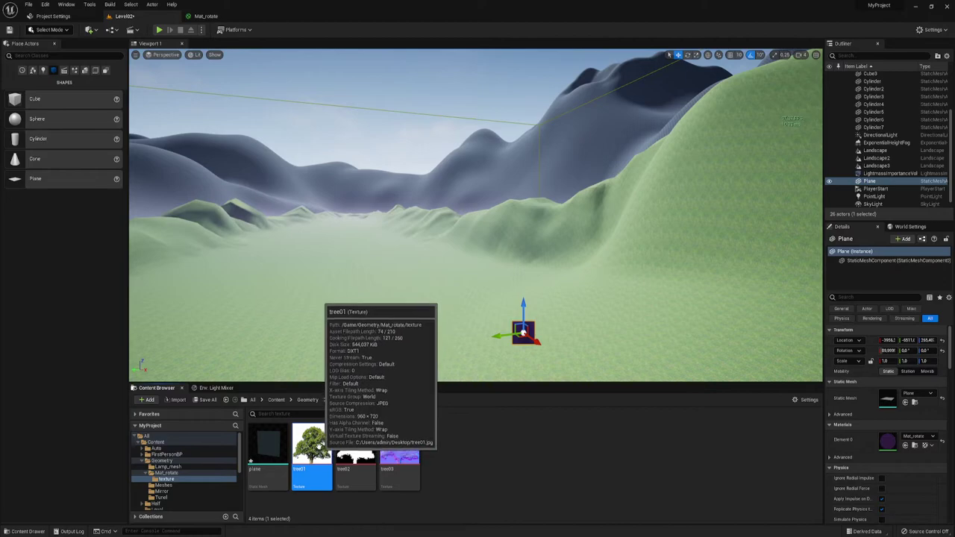
{"action": "left_click", "coordinate": [357, 445], "text": "ctrl"}
{"action": "left_click", "coordinate": [412, 445], "text": "ctrl"}
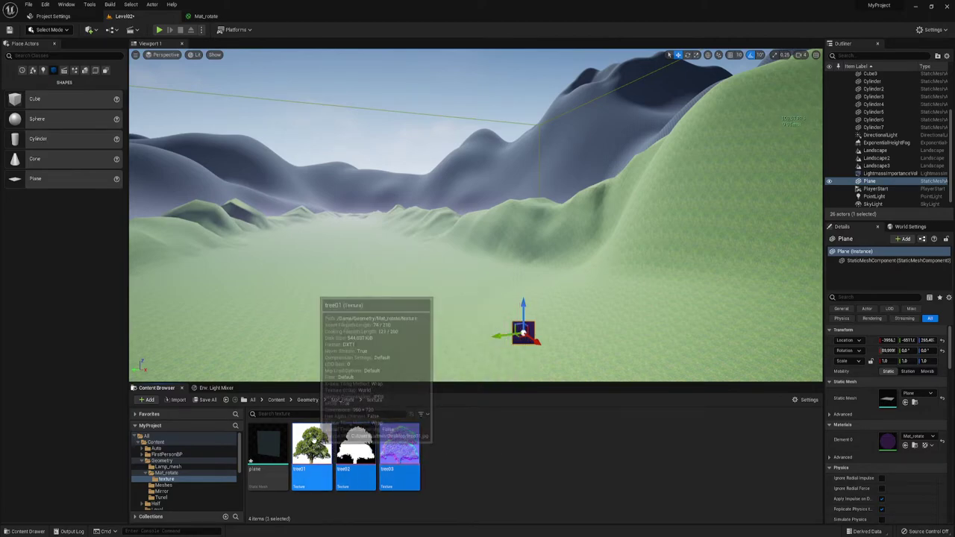
{"action": "mouse_move", "coordinate": [412, 444]}
{"action": "left_mouse_down"}
{"action": "mouse_move", "coordinate": [214, 17]}
{"action": "mouse_move", "coordinate": [418, 75]}
{"action": "left_mouse_up"}
{"action": "right_click_drag", "start_coordinate": [463, 74], "coordinate": [444, 156]}
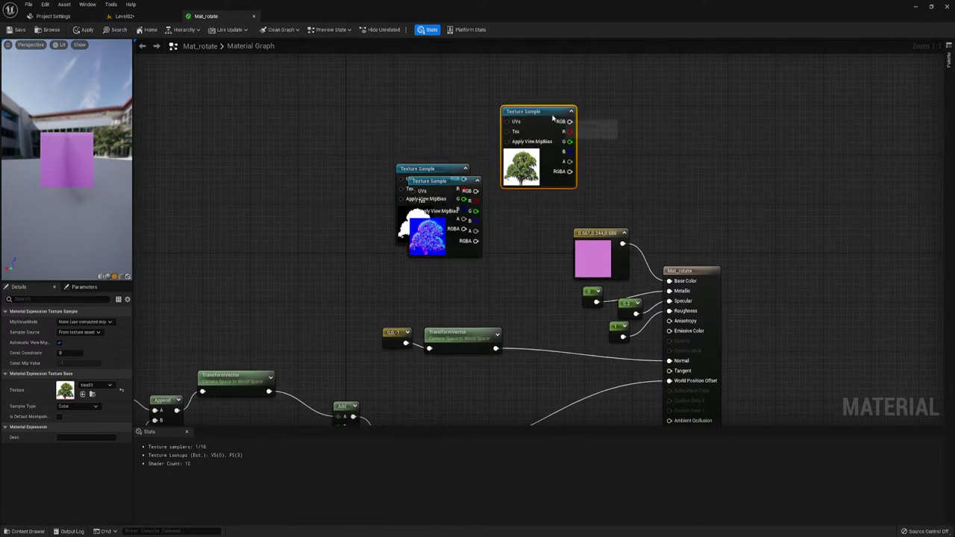
{"action": "left_click_drag", "start_coordinate": [443, 156], "coordinate": [548, 135]}
{"action": "left_click", "coordinate": [598, 243]}
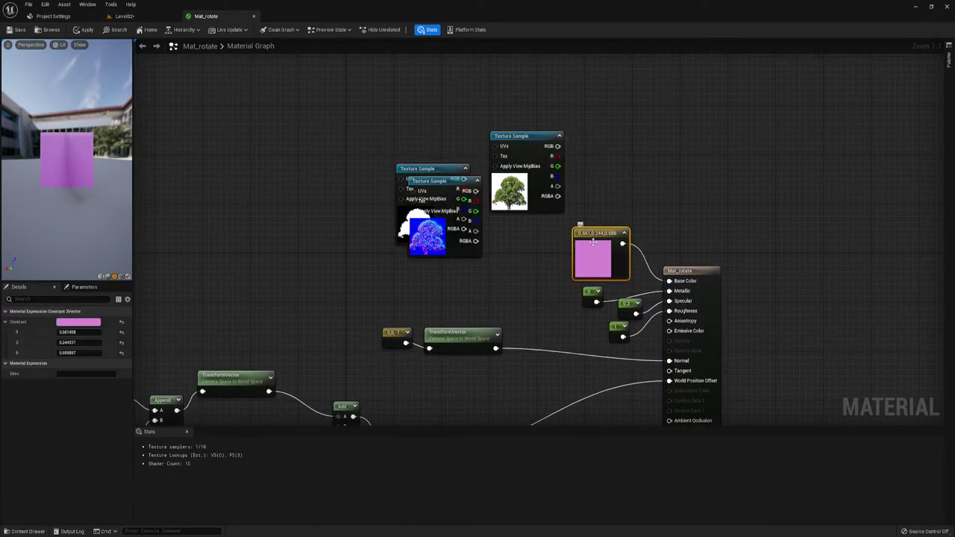
Step: Replace the pink constant with the tree texture's RGB in Base Color, then open Blend Mode
{"action": "key", "text": "Delete"}
{"action": "left_click_drag", "start_coordinate": [558, 147], "coordinate": [670, 282]}
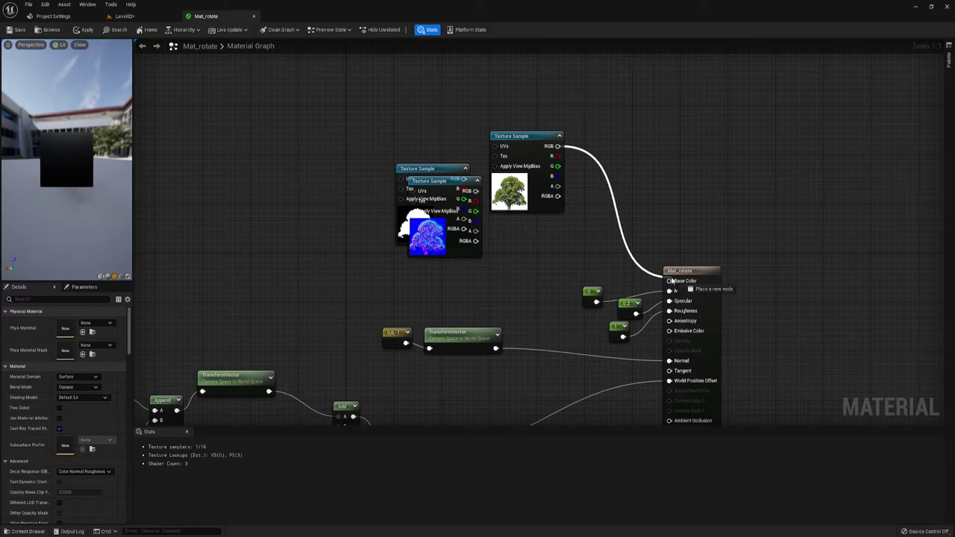
{"action": "key", "text": "Escape"}
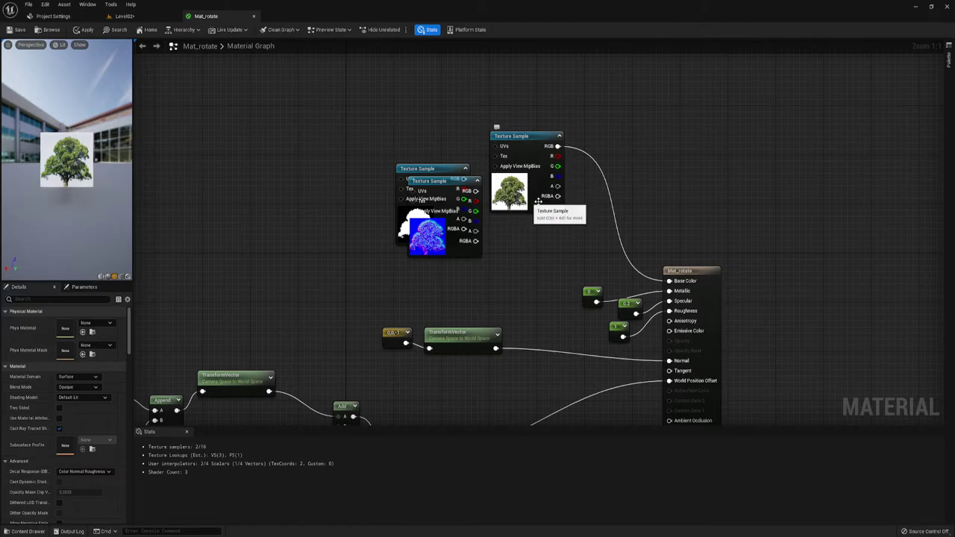
{"action": "right_click_drag", "start_coordinate": [580, 258], "coordinate": [514, 197]}
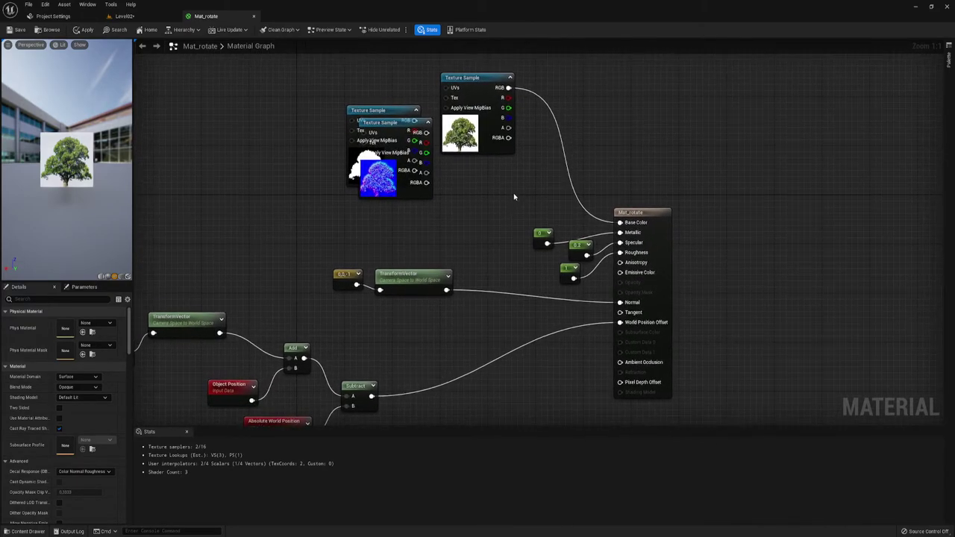
{"action": "left_click", "coordinate": [660, 212]}
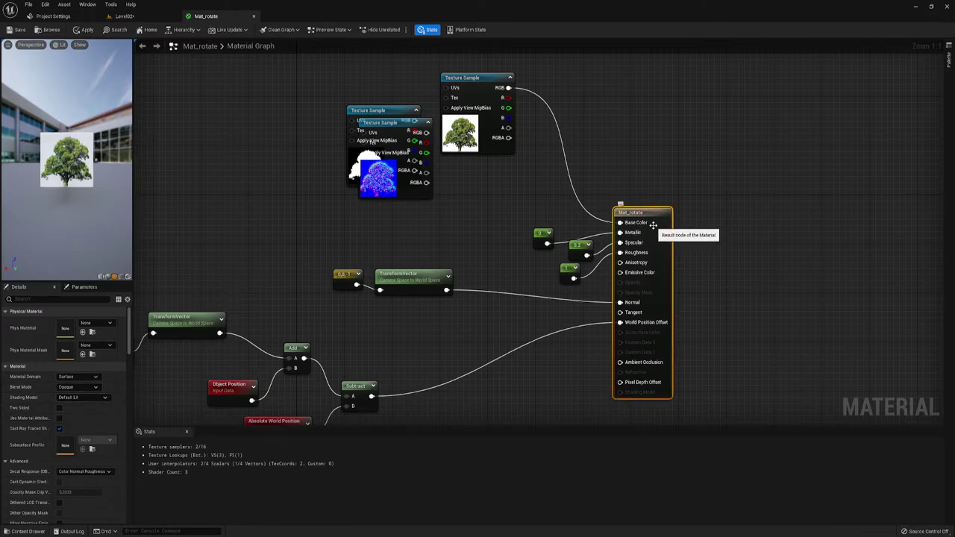
{"action": "left_click", "coordinate": [83, 387]}
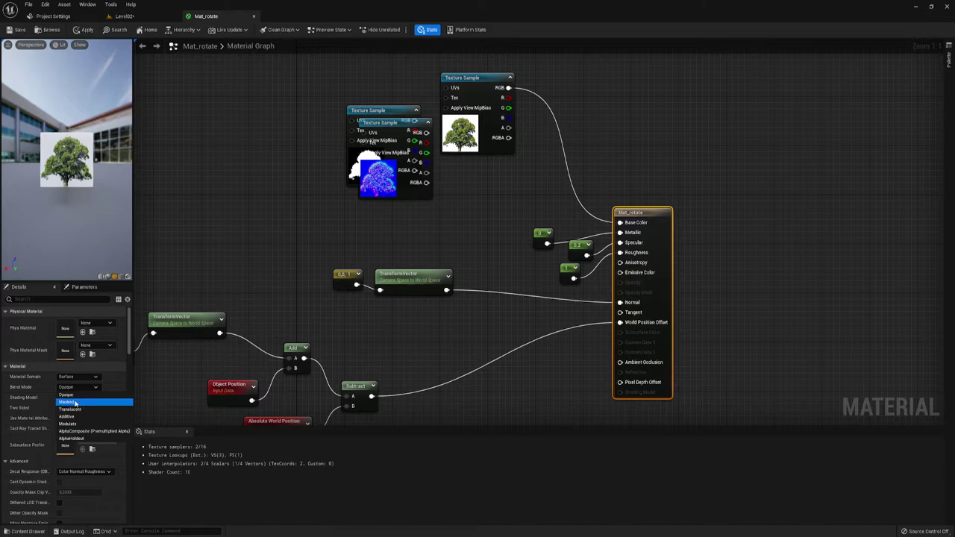
Step: Set the blend mode to Masked and wire the silhouette texture into Opacity Mask
{"action": "left_click", "coordinate": [76, 404]}
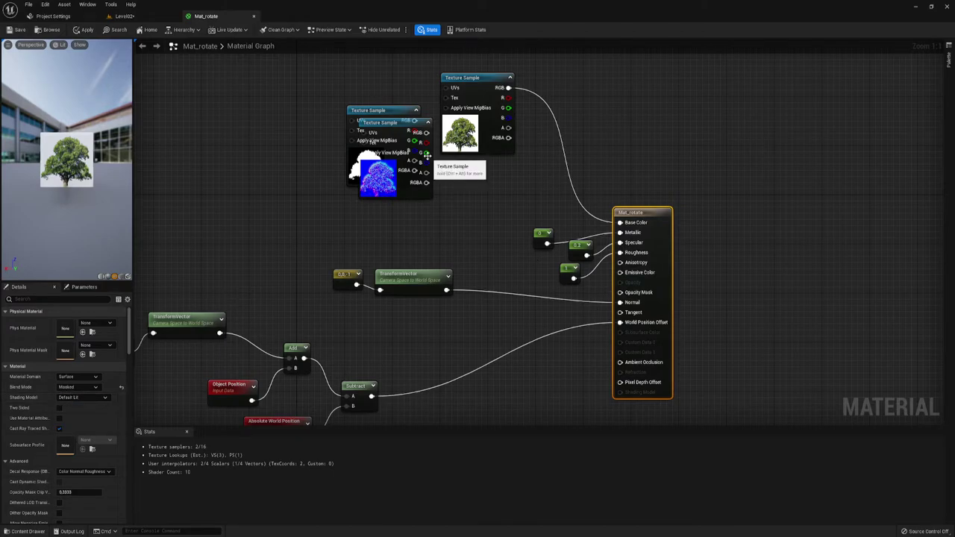
{"action": "left_click_drag", "start_coordinate": [399, 145], "coordinate": [410, 162]}
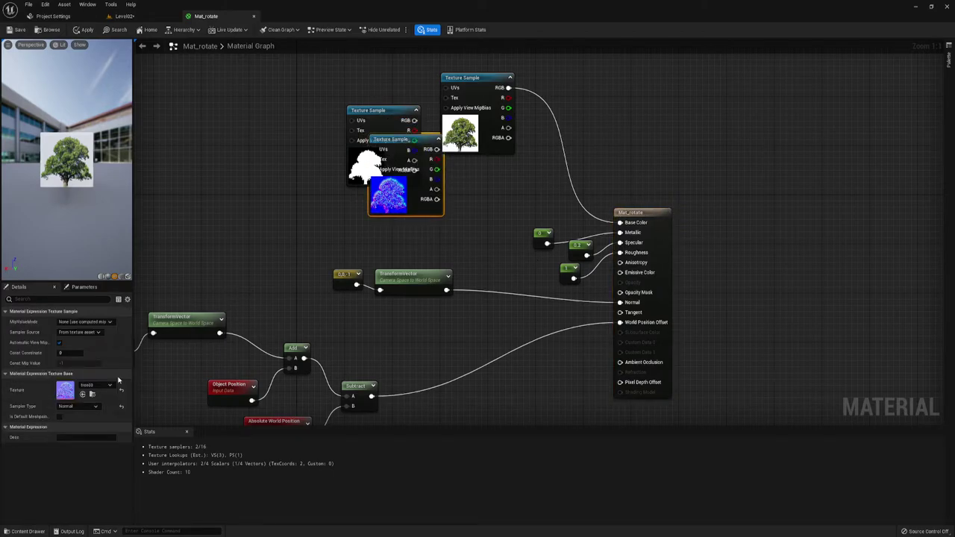
{"action": "left_click_drag", "start_coordinate": [402, 142], "coordinate": [392, 311]}
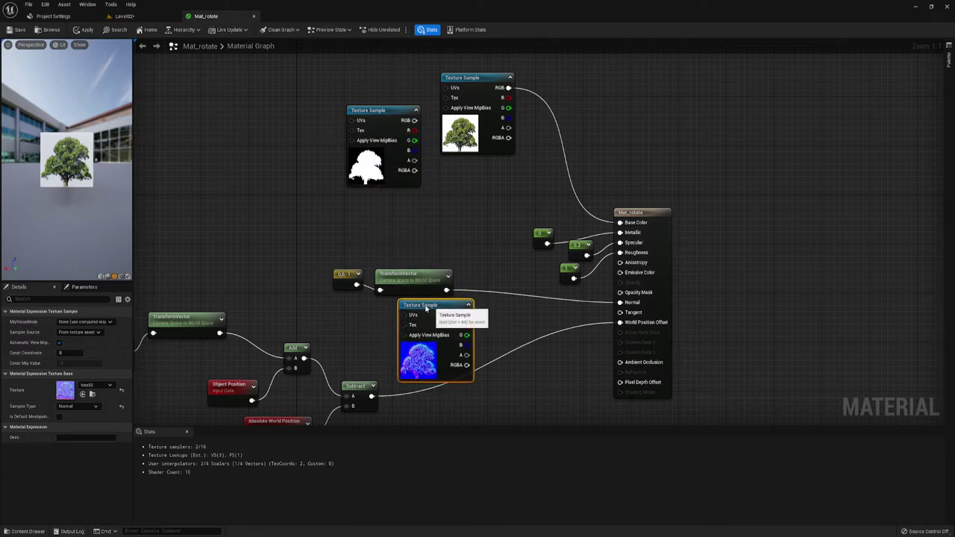
{"action": "left_click", "coordinate": [391, 143]}
{"action": "left_click_drag", "start_coordinate": [391, 143], "coordinate": [475, 204]}
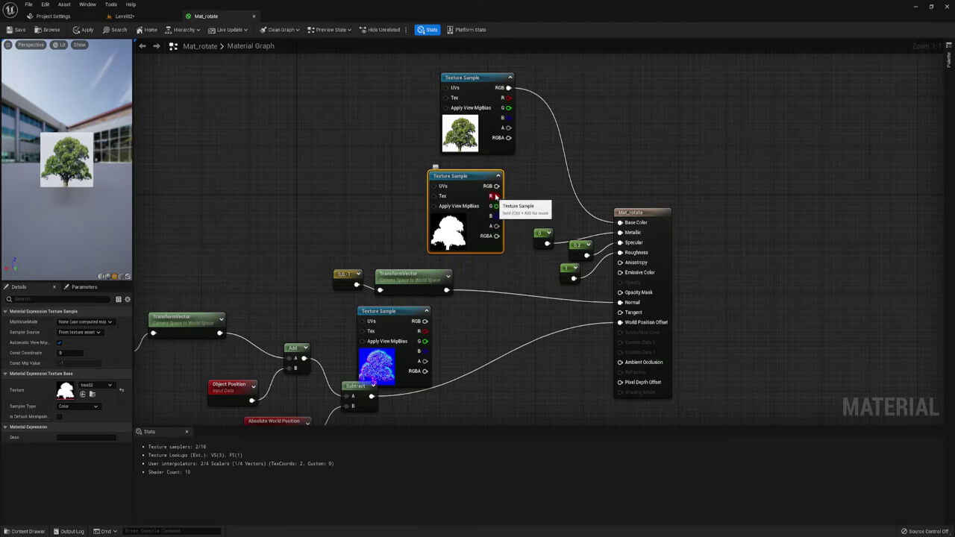
{"action": "left_click_drag", "start_coordinate": [496, 186], "coordinate": [589, 323]}
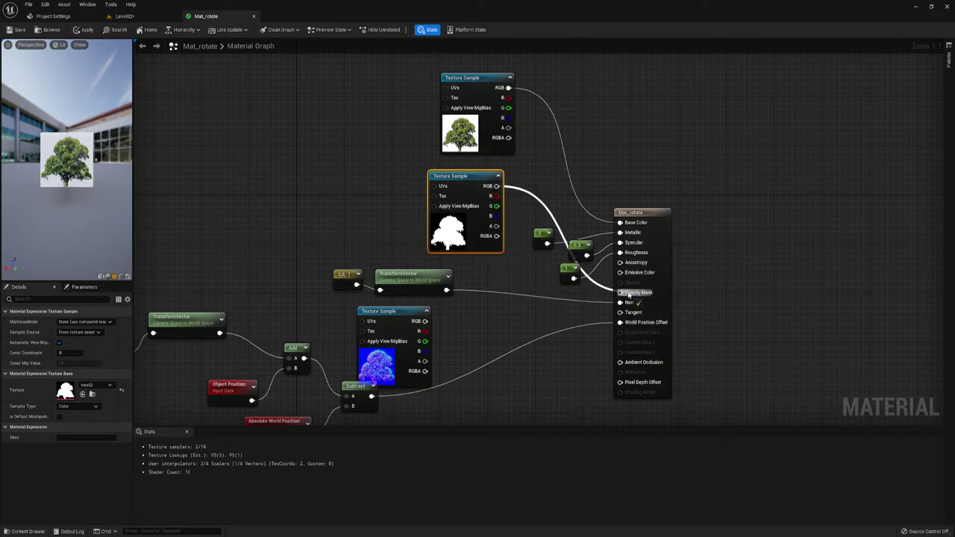
Step: Move the normal texture sample beneath the grouped constant and TransformVector nodes
{"action": "right_click_drag", "start_coordinate": [494, 228], "coordinate": [538, 172]}
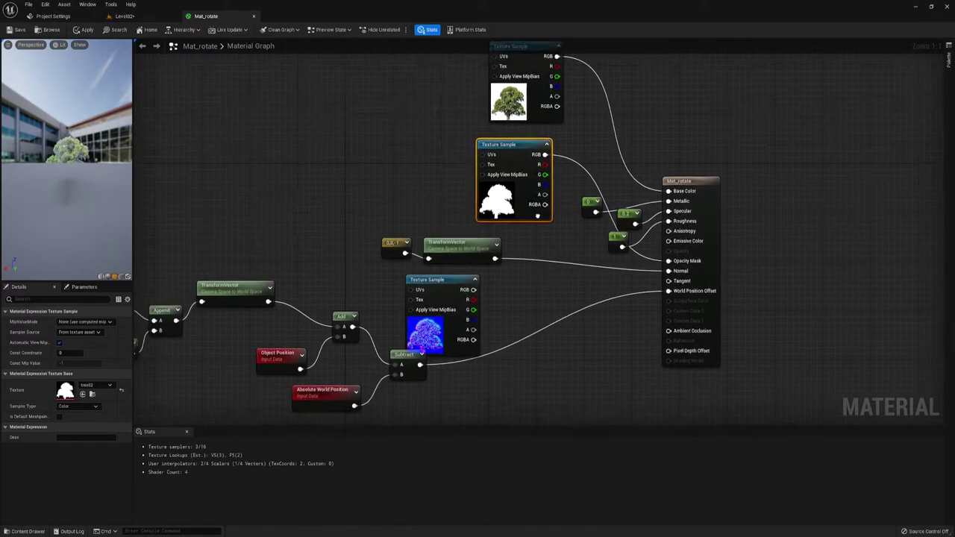
{"action": "left_click_drag", "start_coordinate": [455, 264], "coordinate": [479, 252]}
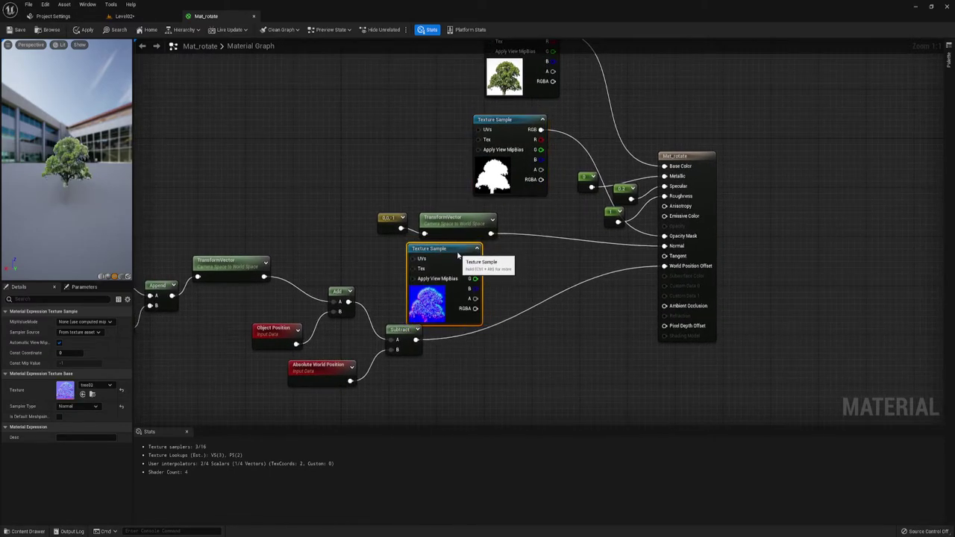
{"action": "right_click_drag", "start_coordinate": [560, 258], "coordinate": [524, 261]}
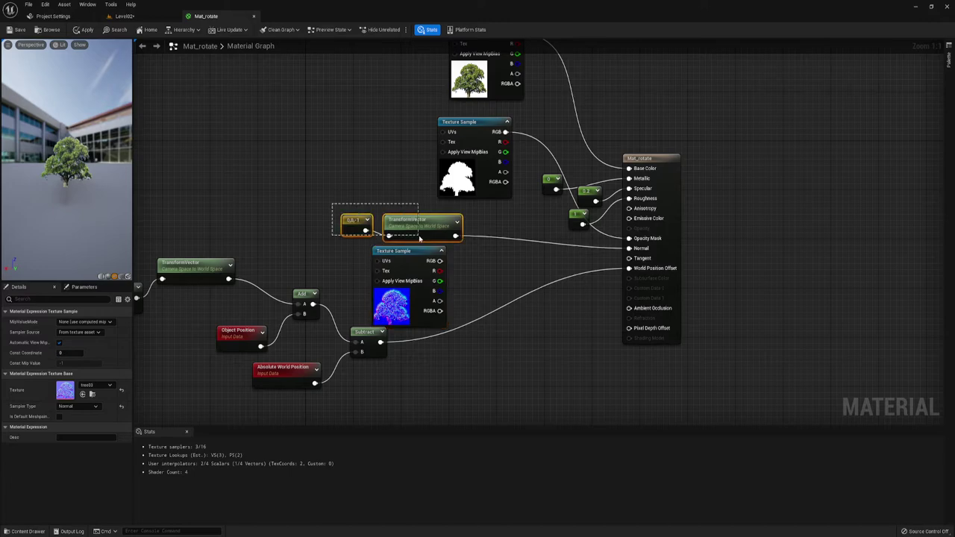
{"action": "mouse_move", "coordinate": [358, 206]}
{"action": "left_mouse_down"}
{"action": "mouse_move", "coordinate": [419, 228]}
{"action": "mouse_move", "coordinate": [274, 145]}
{"action": "left_mouse_up"}
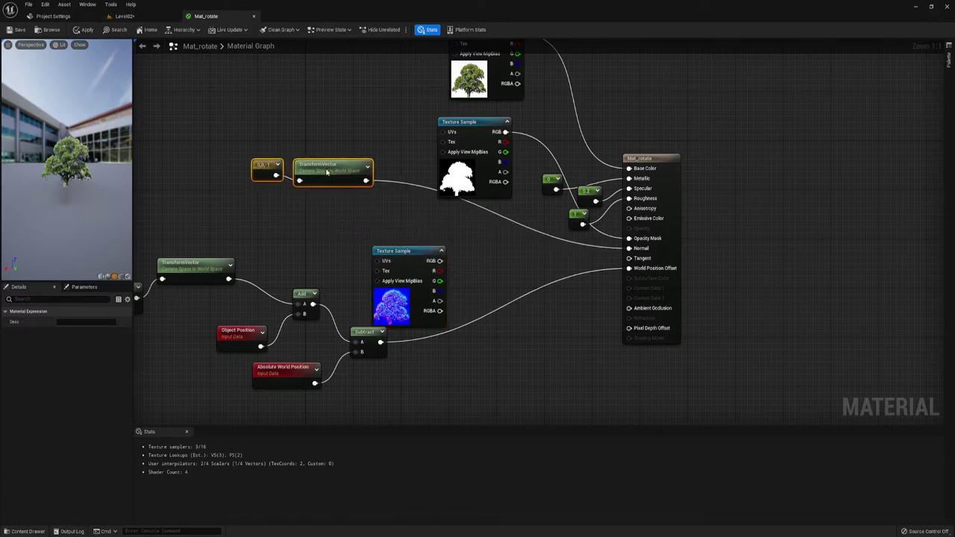
{"action": "mouse_move", "coordinate": [399, 270]}
{"action": "left_mouse_down"}
{"action": "mouse_move", "coordinate": [293, 195]}
{"action": "mouse_move", "coordinate": [263, 189]}
{"action": "left_mouse_up"}
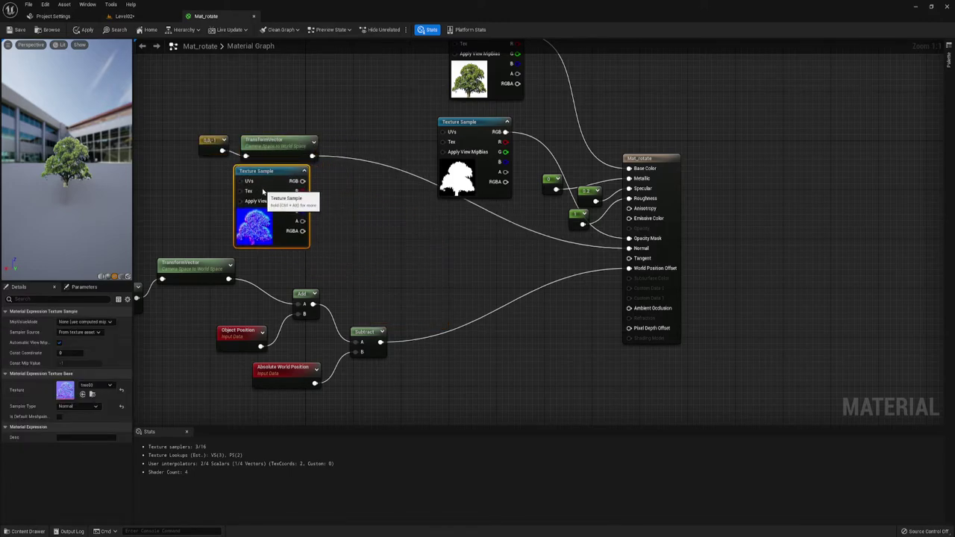
Step: Add a Multiply node combining the normal texture's RGB with the transformed vector into Normal
{"action": "left_click", "coordinate": [375, 170]}
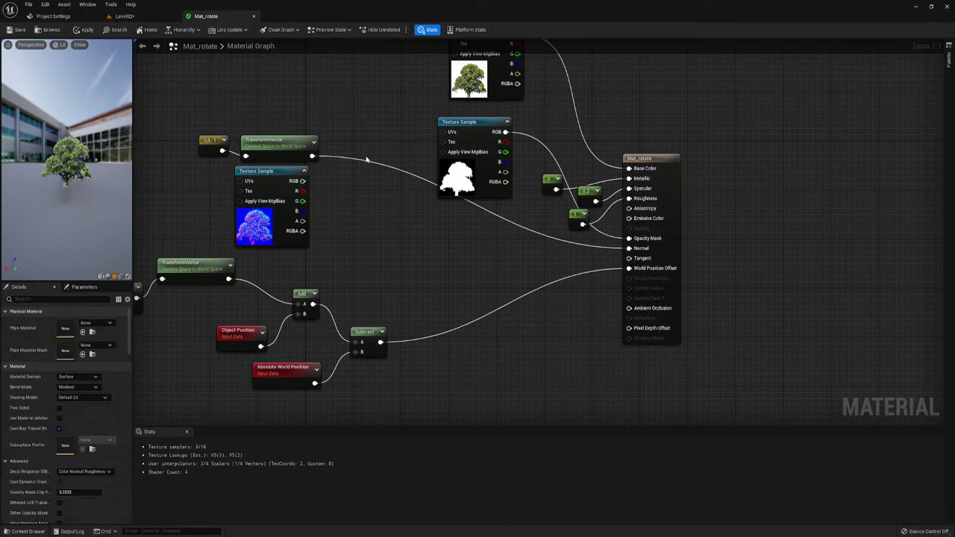
{"action": "left_click", "coordinate": [349, 171]}
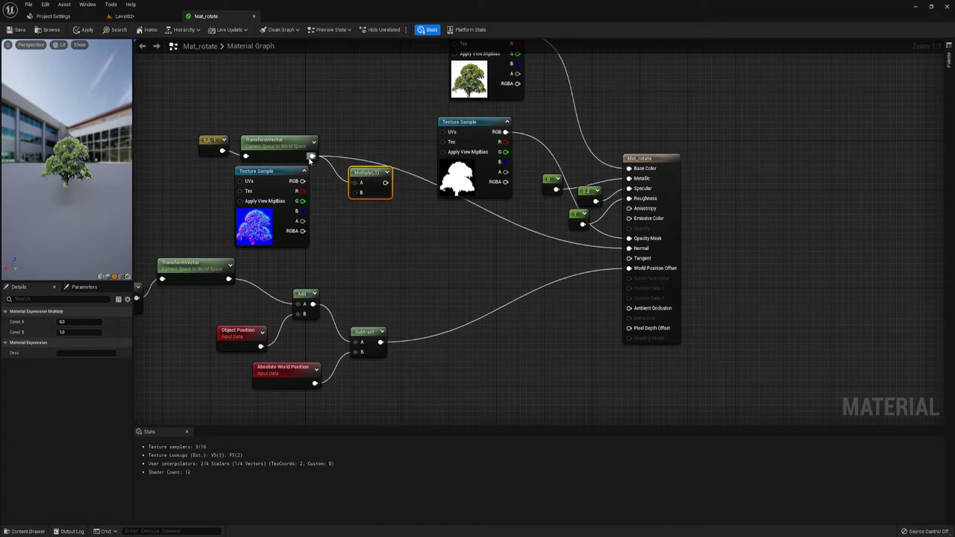
{"action": "mouse_move", "coordinate": [302, 181]}
{"action": "left_mouse_down"}
{"action": "mouse_move", "coordinate": [371, 206]}
{"action": "mouse_move", "coordinate": [361, 191]}
{"action": "mouse_move", "coordinate": [629, 251]}
{"action": "left_mouse_up"}
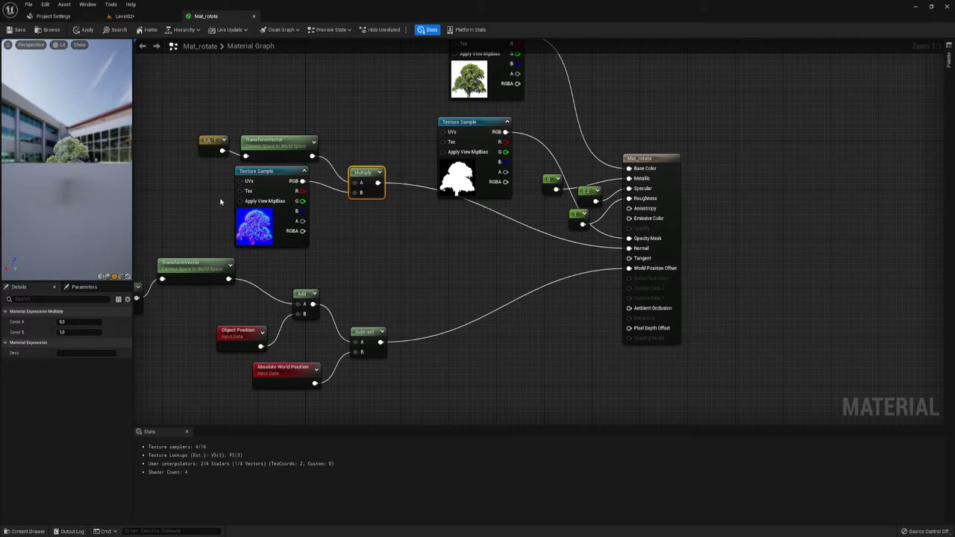
{"action": "left_click_drag", "start_coordinate": [74, 157], "coordinate": [75, 156]}
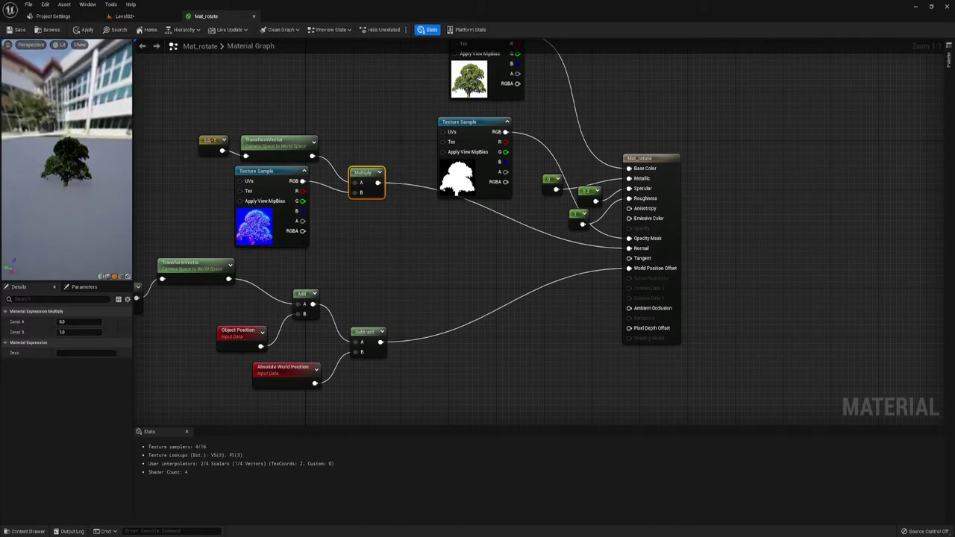
{"action": "scroll", "coordinate": [65, 157], "scroll_direction": "up", "scroll_amount": 5}
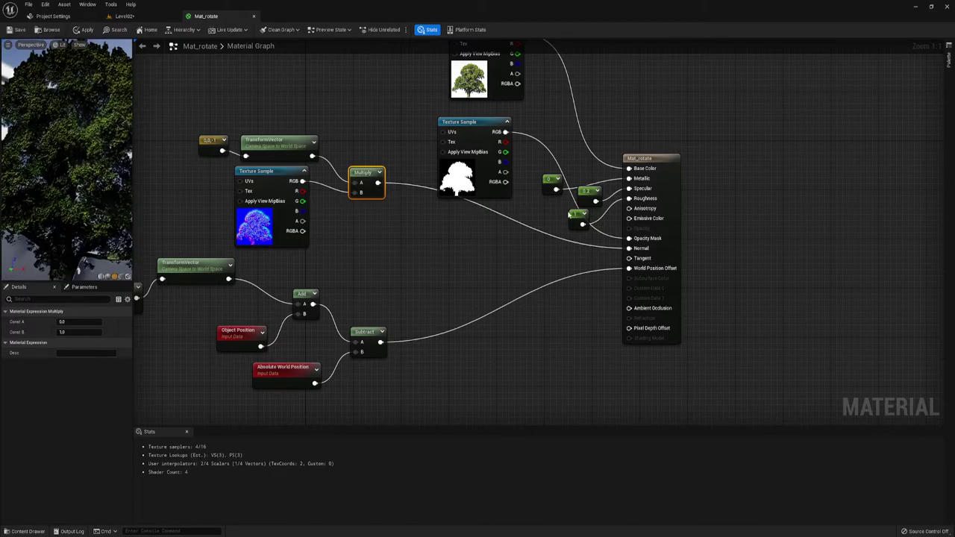
Step: Try the constant at 0.6, then set it back to 0.2
{"action": "left_click", "coordinate": [588, 191]}
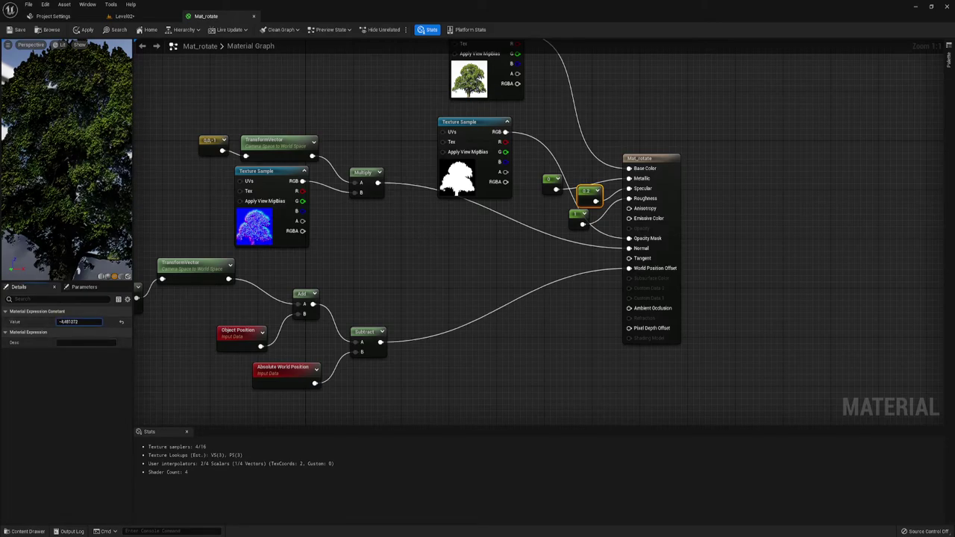
{"action": "left_click_drag", "start_coordinate": [78, 322], "coordinate": [80, 322]}
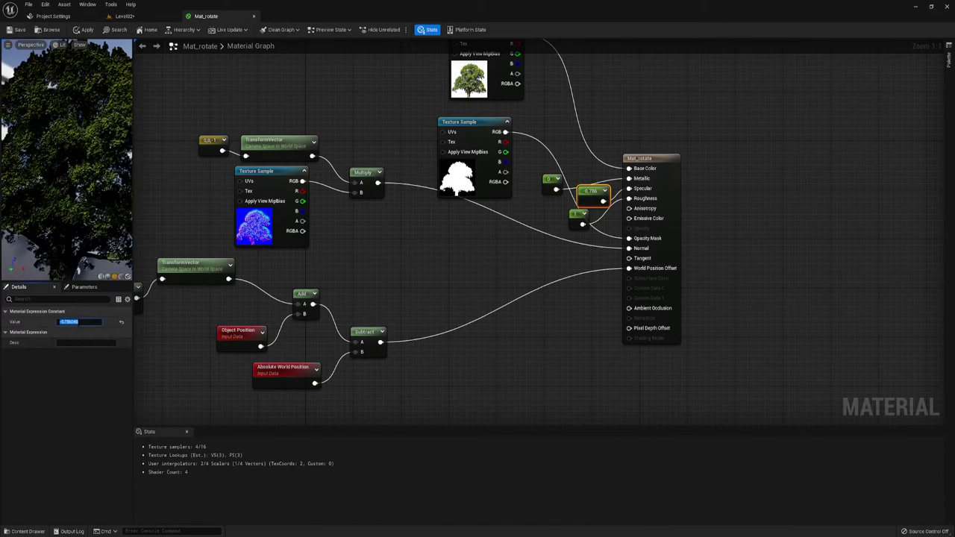
{"action": "type", "text": ".6"}
{"action": "key", "text": "Return"}
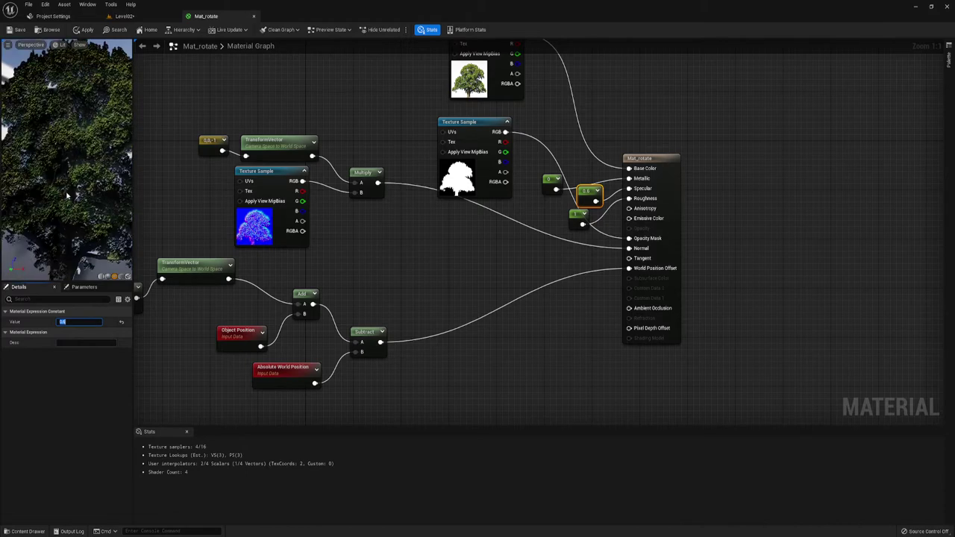
{"action": "left_click_drag", "start_coordinate": [56, 184], "coordinate": [68, 179]}
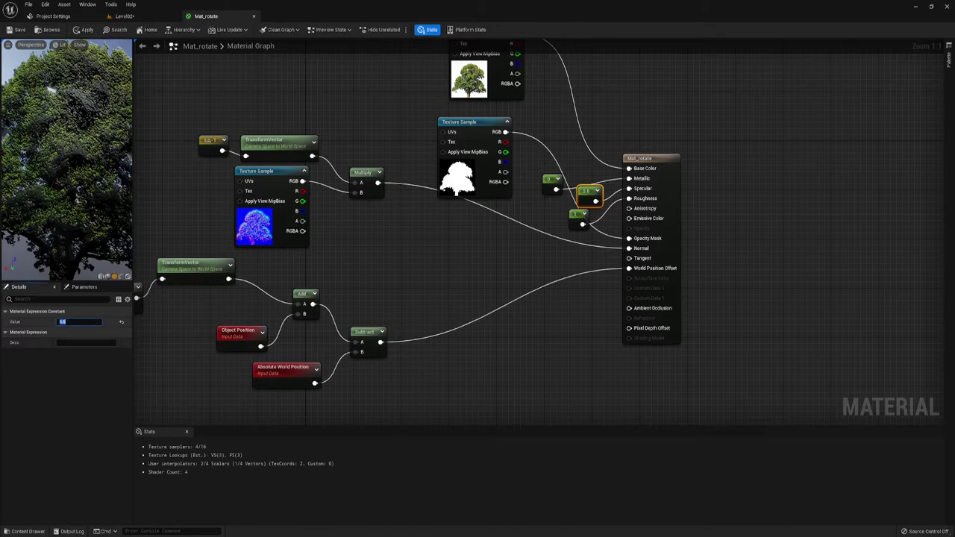
{"action": "type", "text": "0.2"}
{"action": "key", "text": "Return"}
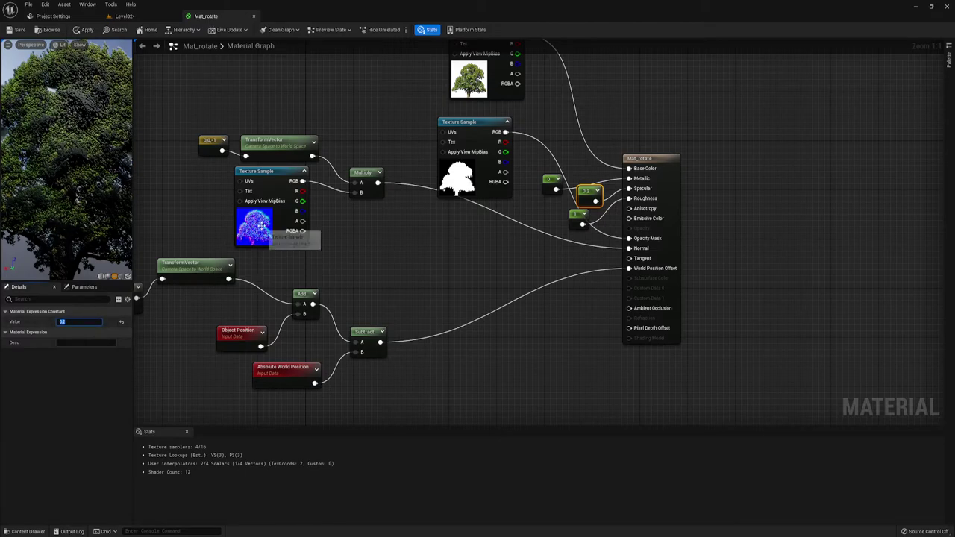
{"action": "right_click_drag", "start_coordinate": [379, 221], "coordinate": [434, 238]}
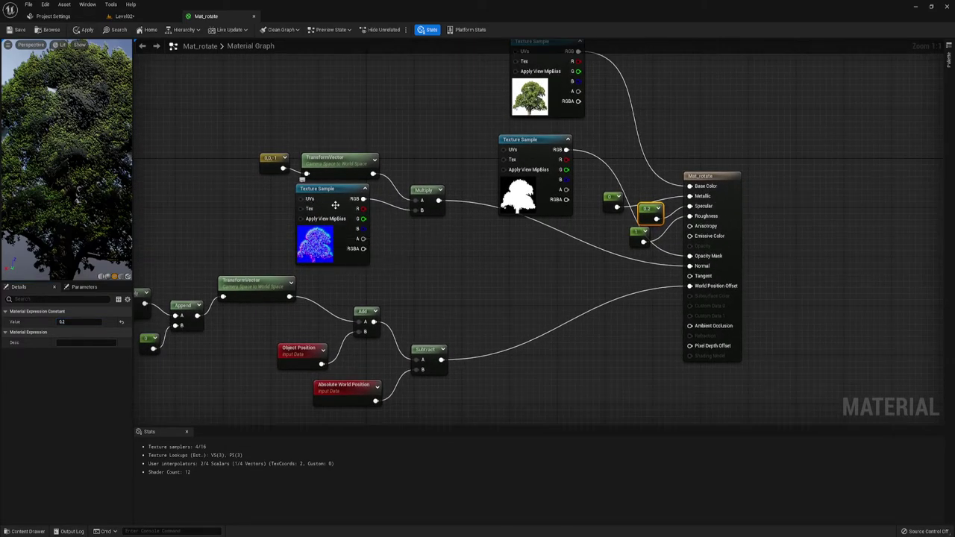
{"action": "right_click_drag", "start_coordinate": [448, 258], "coordinate": [500, 251]}
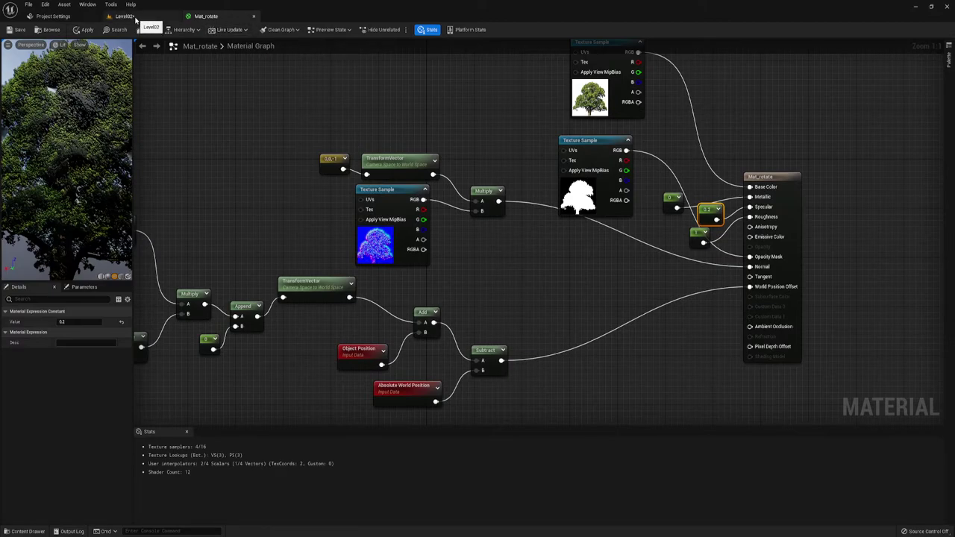
Step: In Level02, raise the old plane, place a new plane and apply Mat_rotate to it
{"action": "left_click", "coordinate": [127, 15]}
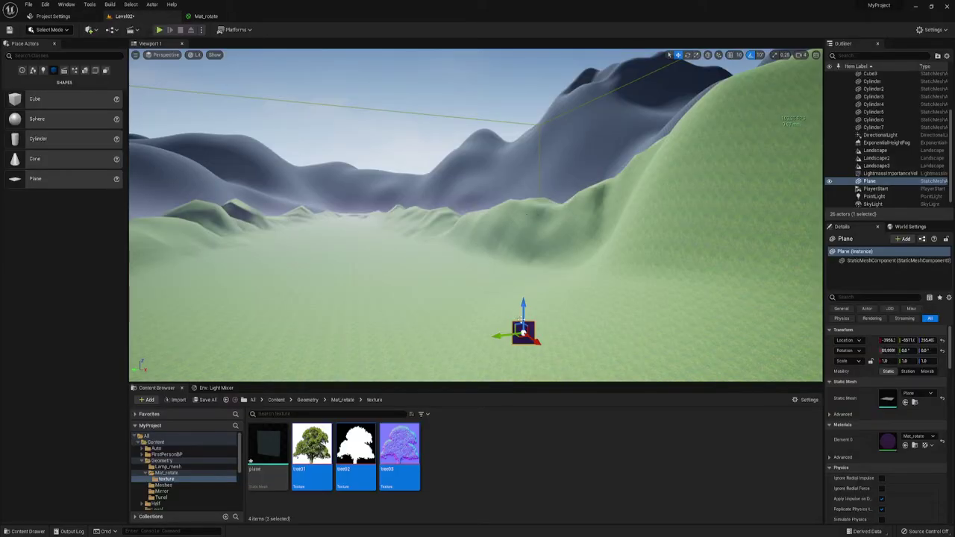
{"action": "left_click_drag", "start_coordinate": [523, 307], "coordinate": [523, 251]}
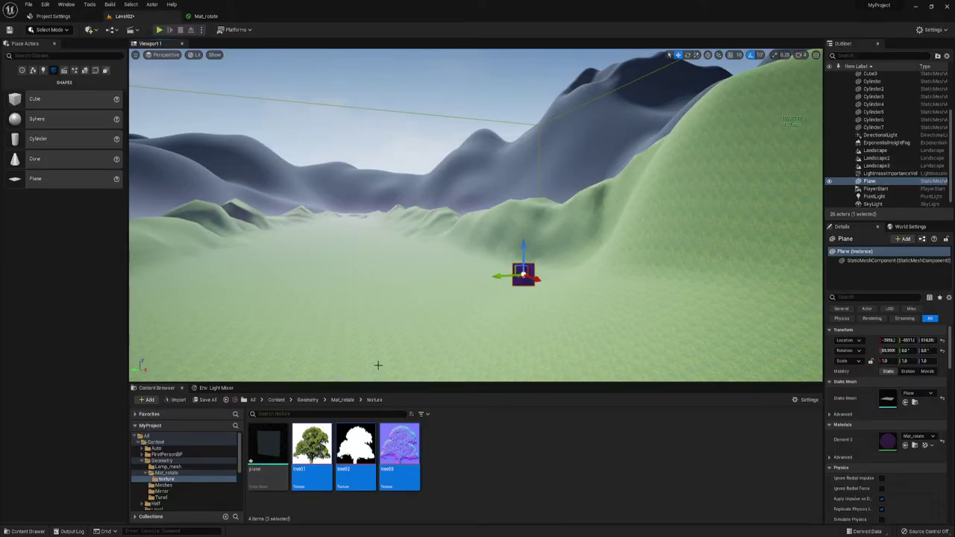
{"action": "mouse_move", "coordinate": [269, 447]}
{"action": "left_mouse_down"}
{"action": "mouse_move", "coordinate": [451, 291]}
{"action": "mouse_move", "coordinate": [440, 276]}
{"action": "left_mouse_up"}
{"action": "key", "text": "f"}
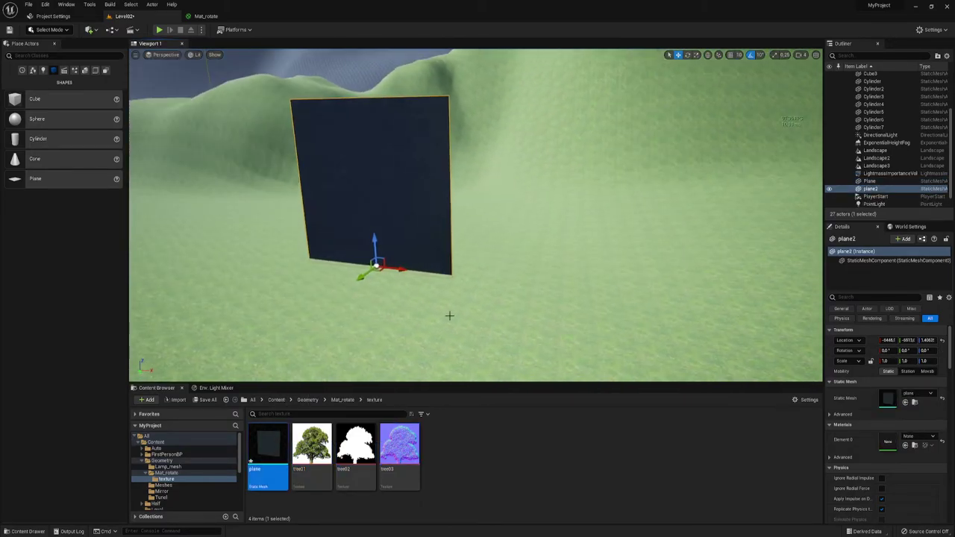
{"action": "left_click", "coordinate": [343, 400]}
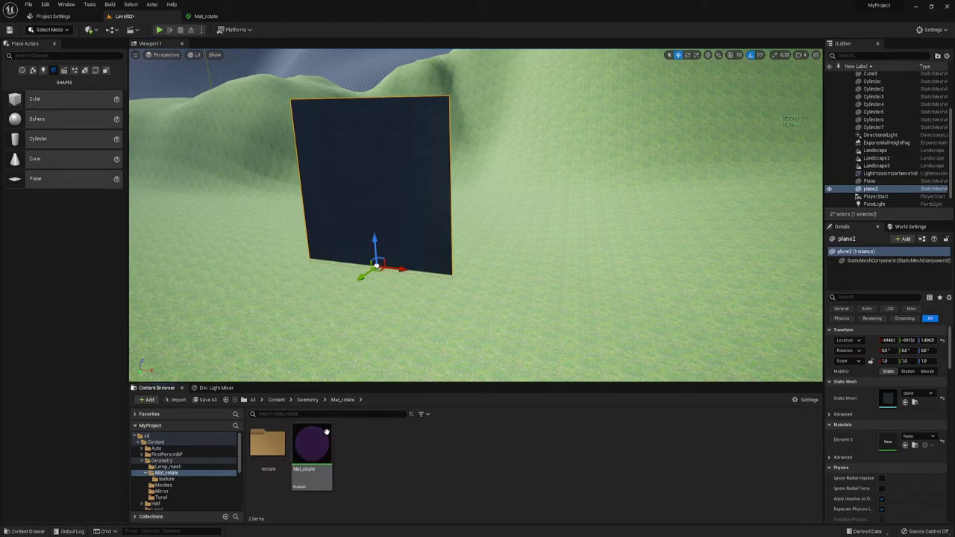
{"action": "left_click_drag", "start_coordinate": [312, 448], "coordinate": [385, 223]}
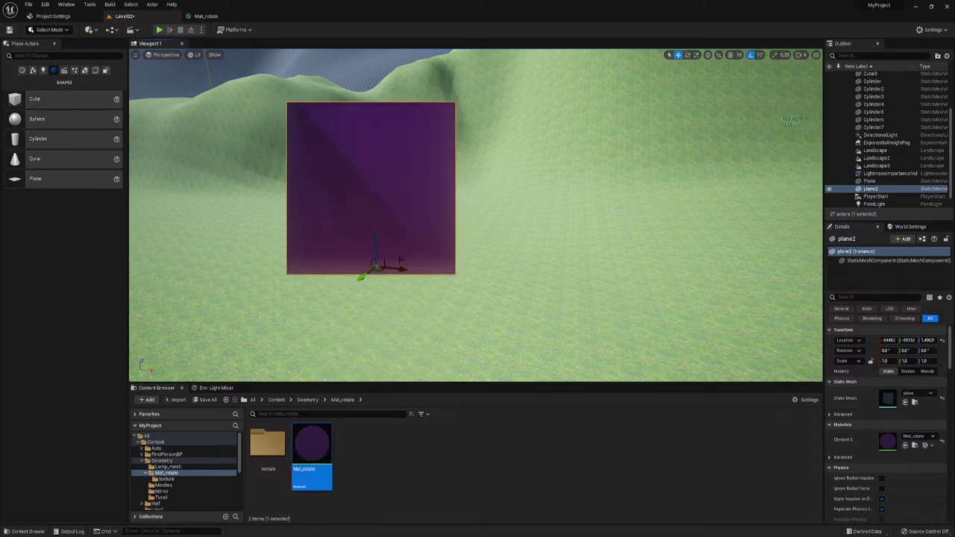
Step: Save the Mat_rotate material, return to Level02, view the tree card and play the level
{"action": "double_click", "coordinate": [312, 447]}
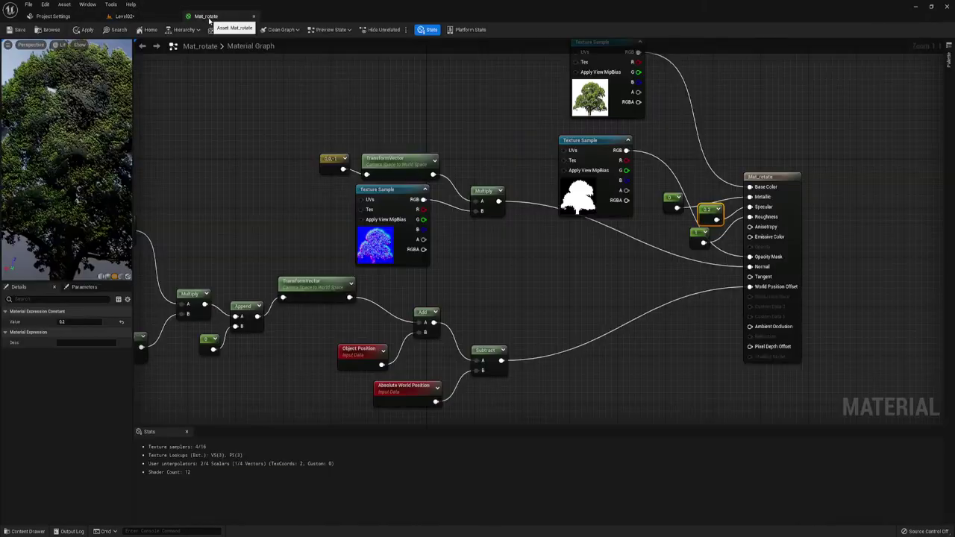
{"action": "right_click_drag", "start_coordinate": [490, 187], "coordinate": [454, 217]}
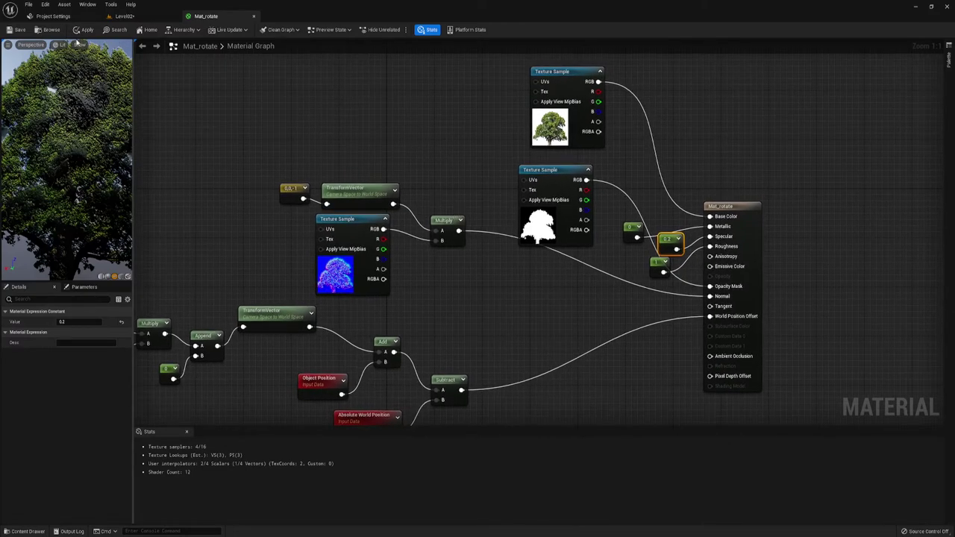
{"action": "left_click", "coordinate": [18, 30]}
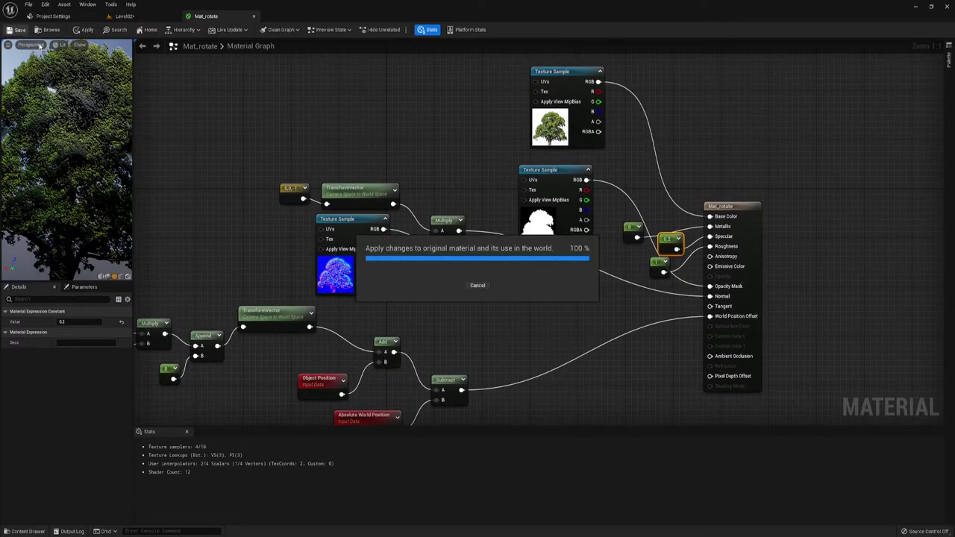
{"action": "left_click", "coordinate": [125, 16]}
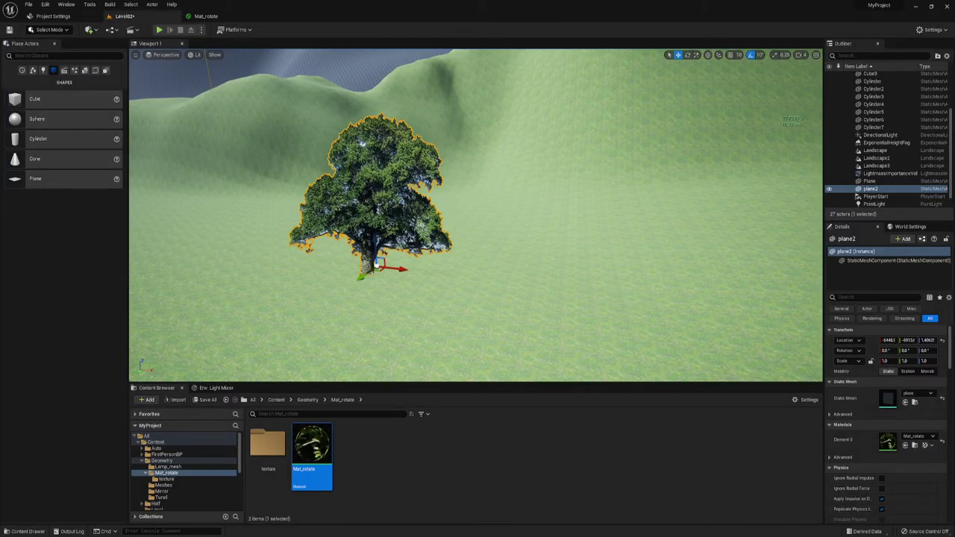
{"action": "left_click_drag", "start_coordinate": [475, 215], "coordinate": [388, 224], "text": "alt"}
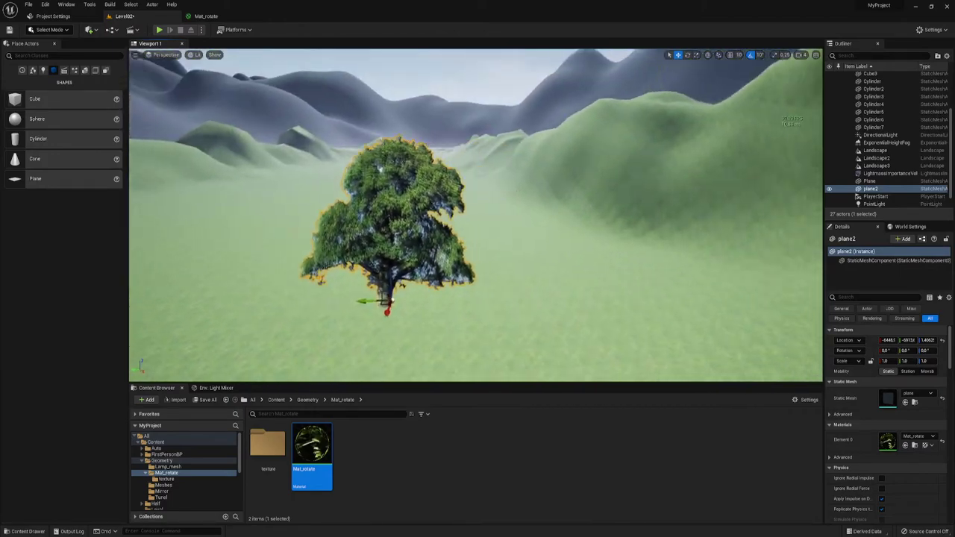
{"action": "left_click_drag", "start_coordinate": [388, 224], "coordinate": [388, 253], "text": "alt"}
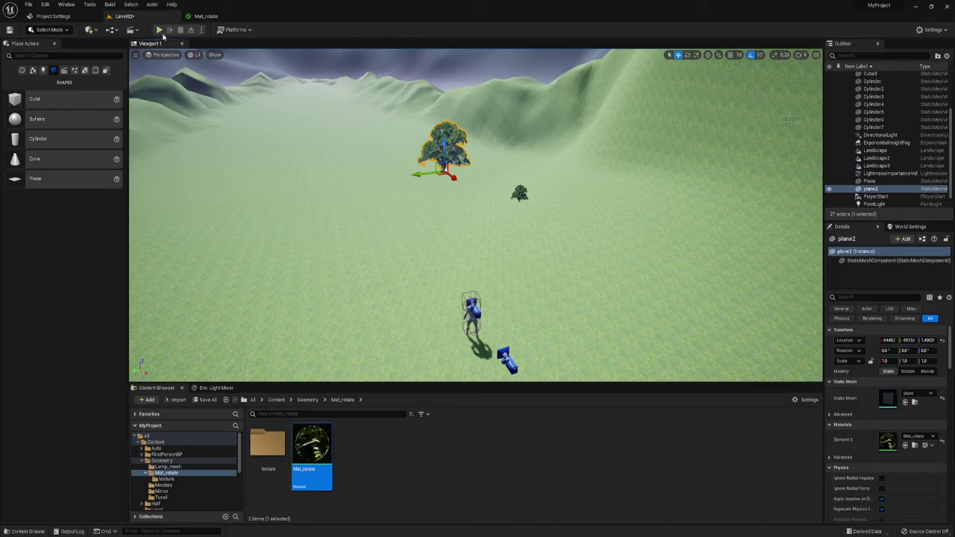
{"action": "left_click", "coordinate": [159, 30]}
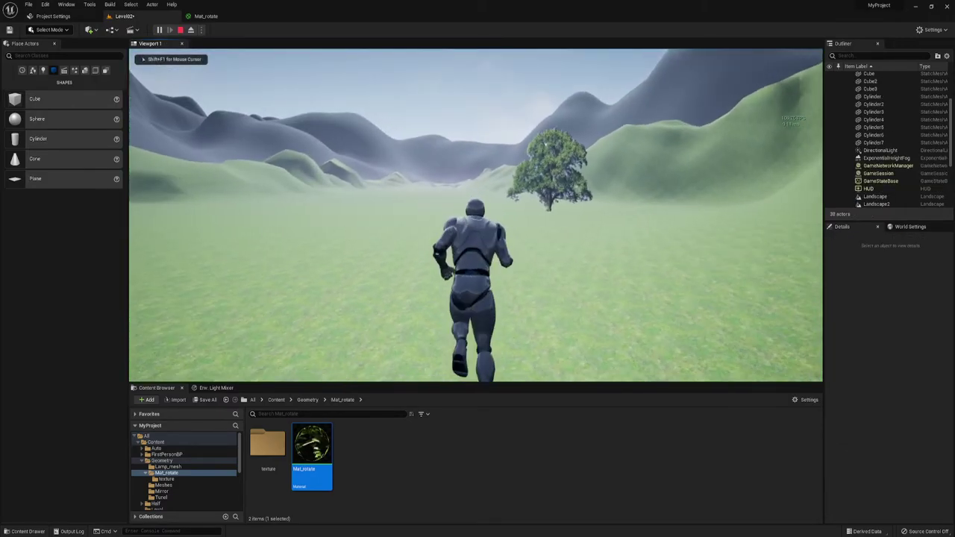
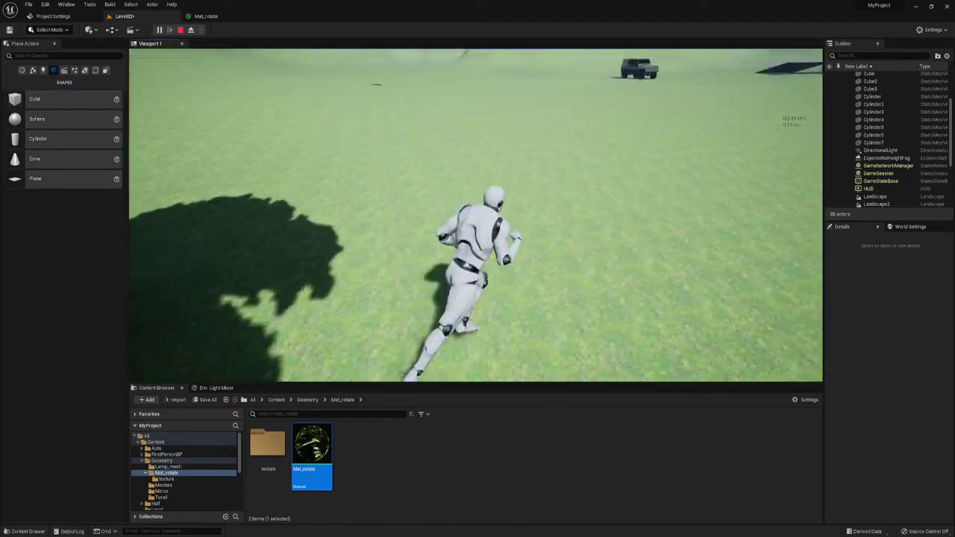
Step: End the play test and bring the editor view over the grey mountains
{"action": "key", "text": "Escape"}
{"action": "mouse_move", "coordinate": [276, 239]}
{"action": "right_mouse_down"}
{"action": "mouse_move", "coordinate": [418, 239]}
{"action": "mouse_move", "coordinate": [478, 223]}
{"action": "mouse_move", "coordinate": [478, 246]}
{"action": "mouse_move", "coordinate": [522, 224]}
{"action": "mouse_move", "coordinate": [493, 224]}
{"action": "mouse_move", "coordinate": [602, 179]}
{"action": "right_mouse_up"}
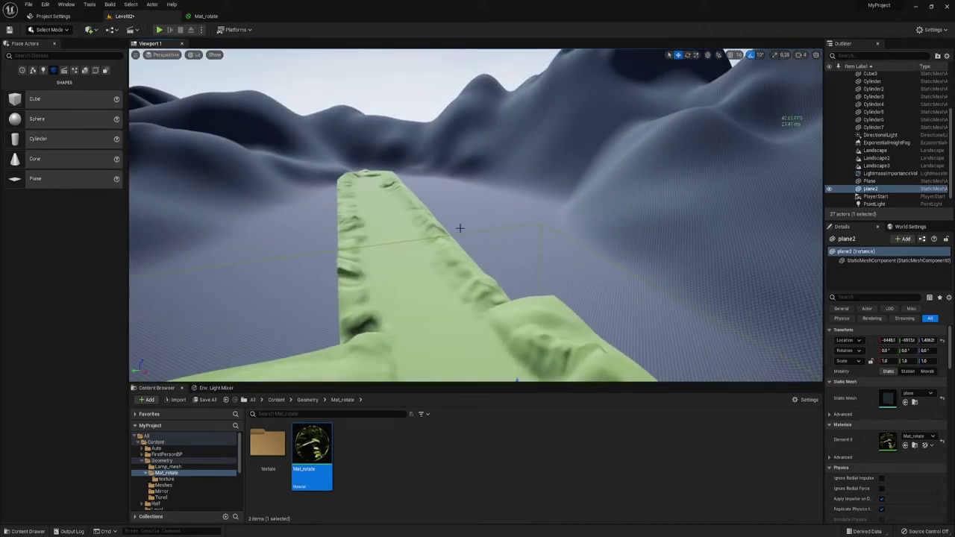
Step: Open the texture folder and switch the editor to Foliage Mode
{"action": "right_click_drag", "start_coordinate": [489, 294], "coordinate": [504, 318]}
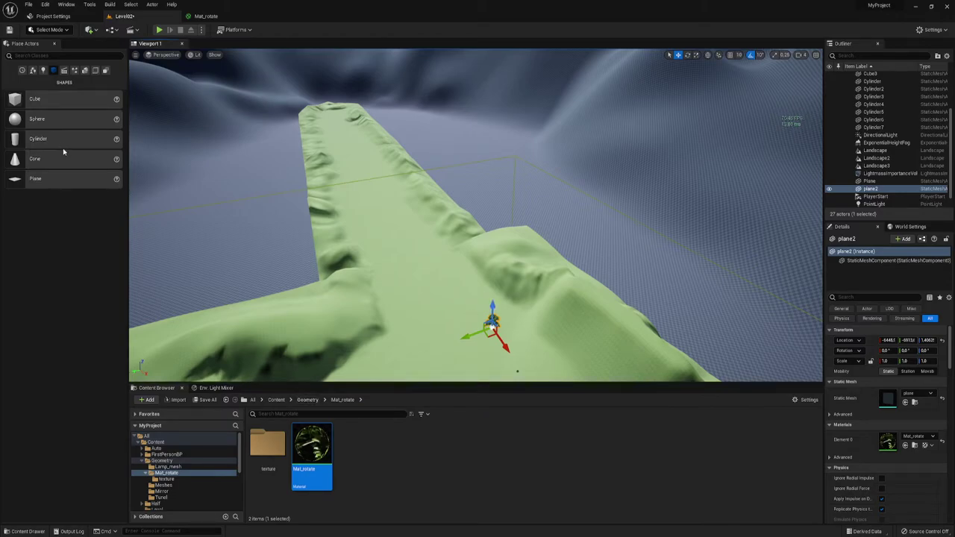
{"action": "double_click", "coordinate": [267, 444]}
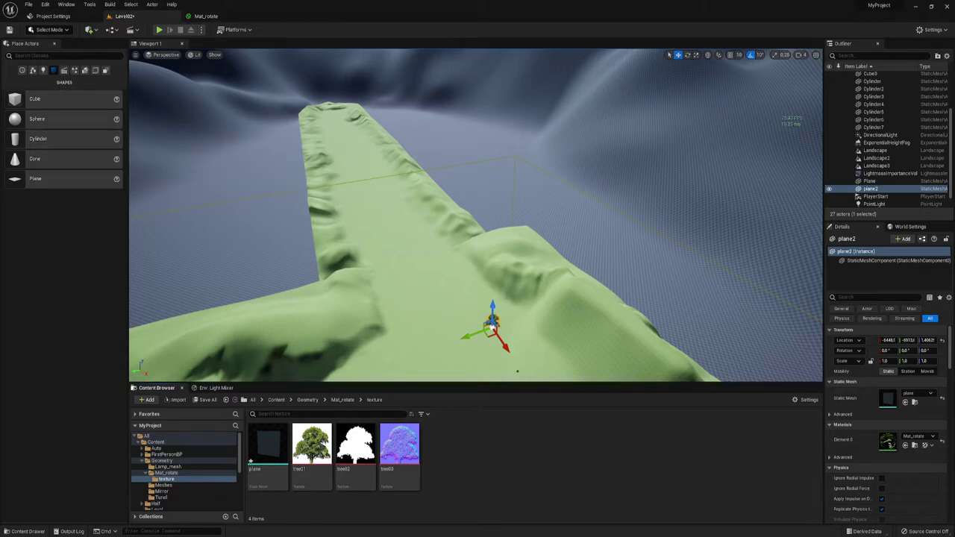
{"action": "left_click", "coordinate": [49, 30]}
{"action": "left_click", "coordinate": [45, 54]}
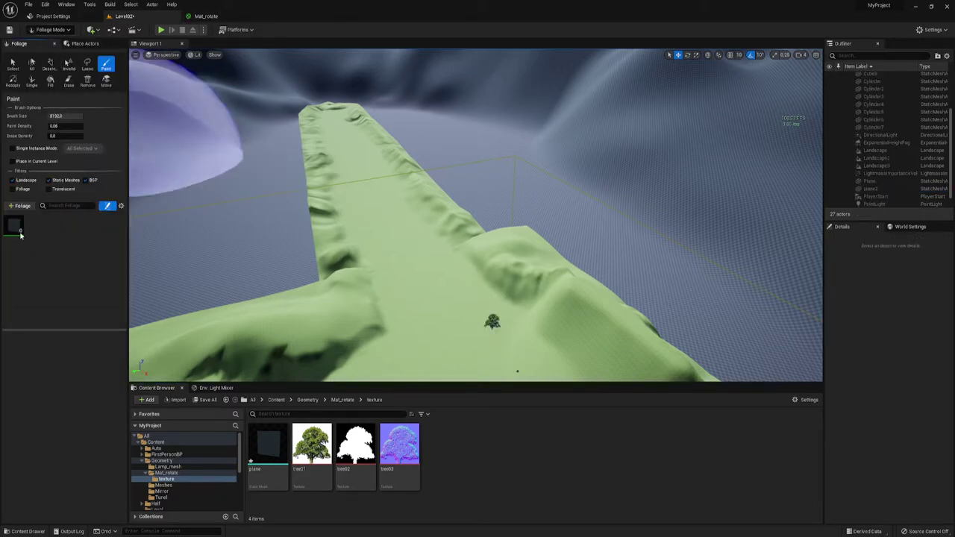
Step: Replace the old foliage type with the plane mesh, then open the plane mesh editor
{"action": "left_click", "coordinate": [14, 225]}
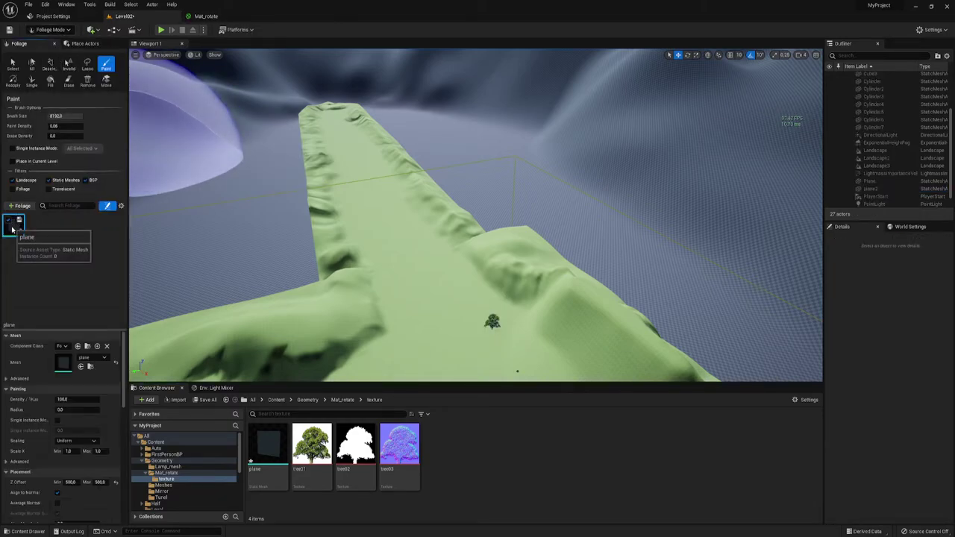
{"action": "key", "text": "Delete"}
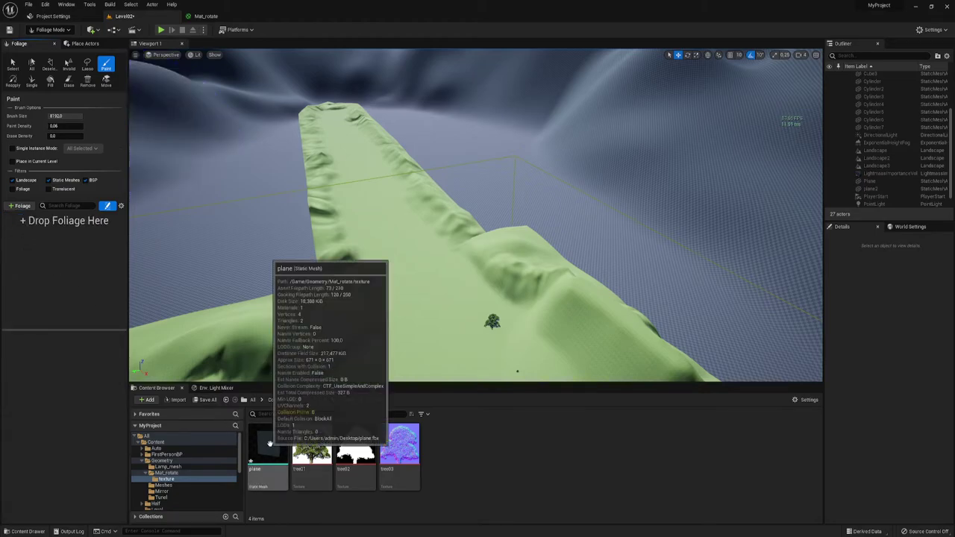
{"action": "mouse_move", "coordinate": [268, 446]}
{"action": "left_mouse_down"}
{"action": "mouse_move", "coordinate": [31, 254]}
{"action": "mouse_move", "coordinate": [57, 270]}
{"action": "left_mouse_up"}
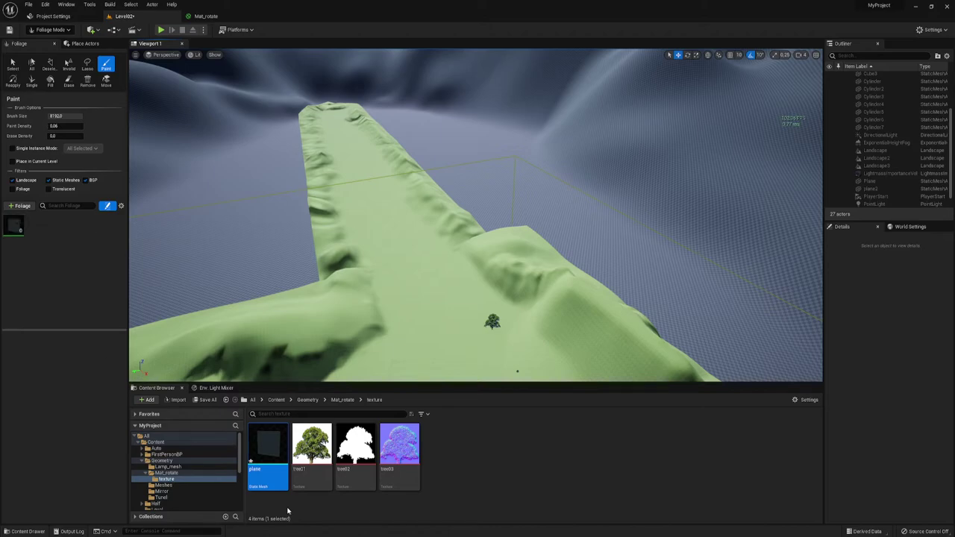
{"action": "double_click", "coordinate": [269, 447]}
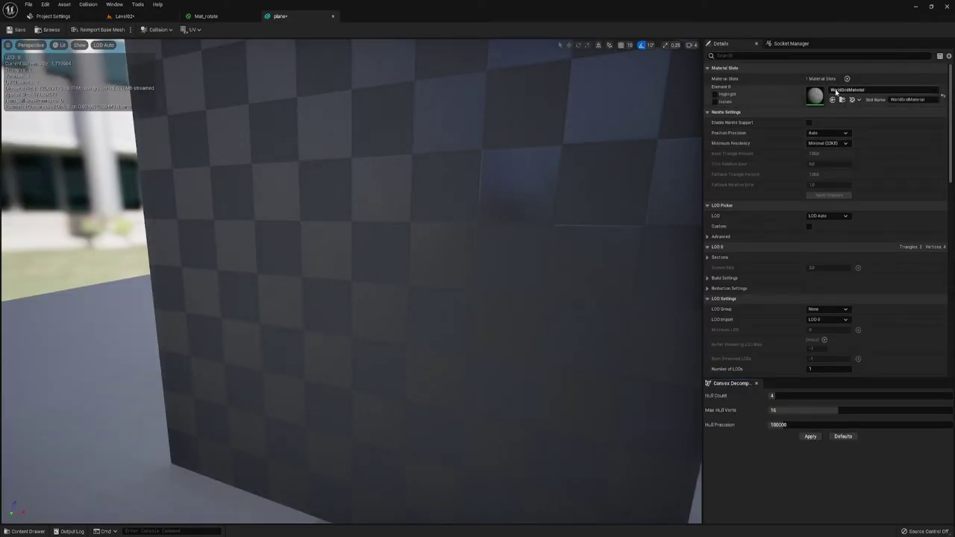
Step: Apply the Mat_rotate material to the plane mesh so it shows a tree
{"action": "left_click", "coordinate": [142, 16]}
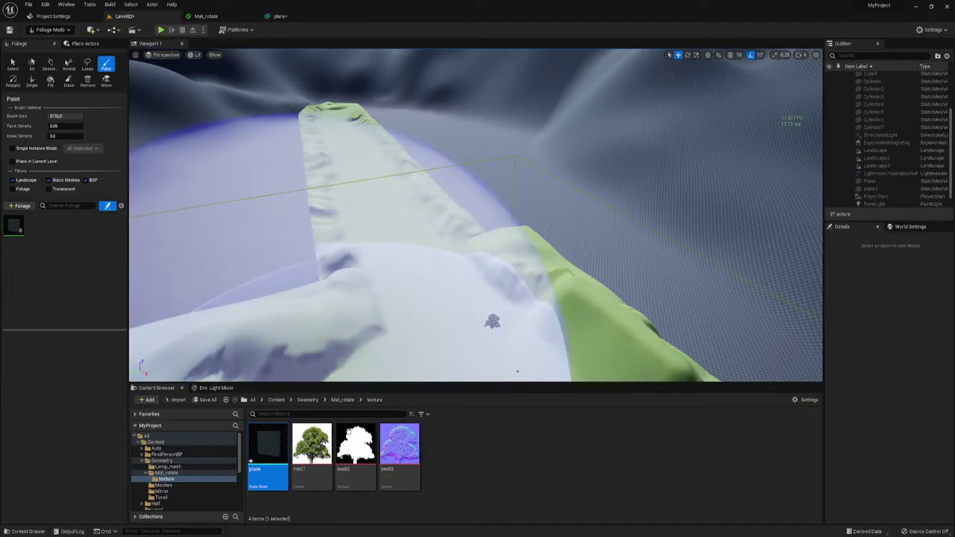
{"action": "left_click", "coordinate": [333, 400]}
{"action": "left_click", "coordinate": [312, 448]}
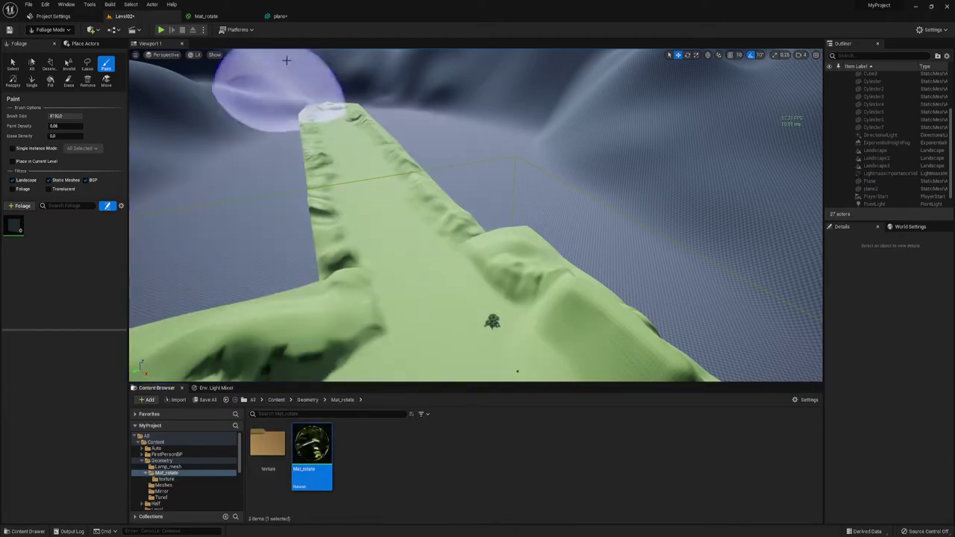
{"action": "left_click", "coordinate": [280, 16]}
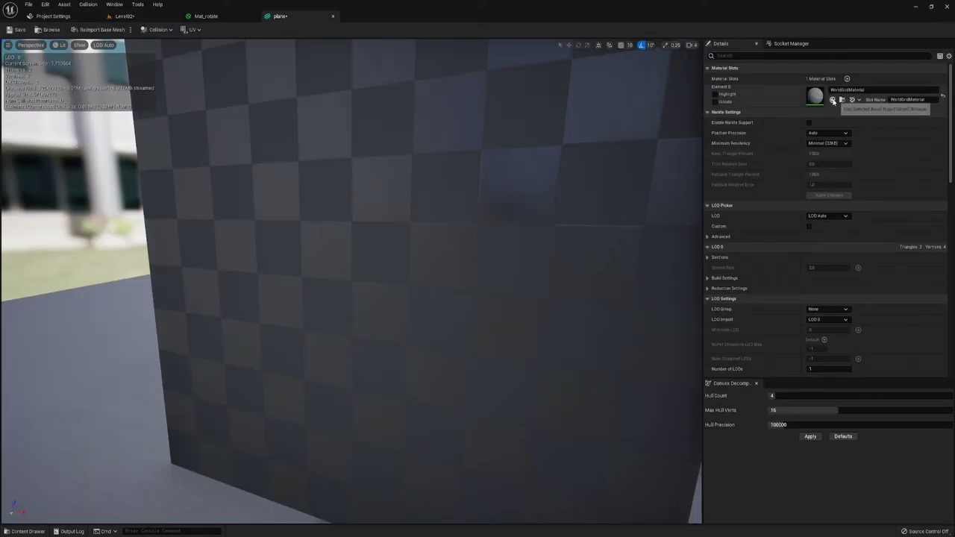
{"action": "scroll", "coordinate": [463, 270], "scroll_direction": "down", "scroll_amount": 6}
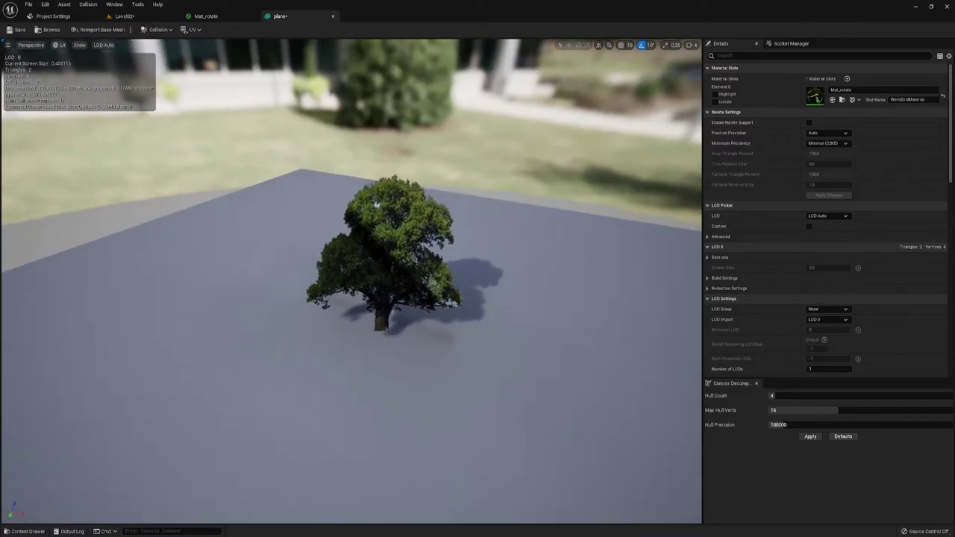
{"action": "left_click_drag", "start_coordinate": [462, 270], "coordinate": [69, 69]}
Step: Save the plane mesh, close its editor, and return to Level02
{"action": "left_click", "coordinate": [28, 32]}
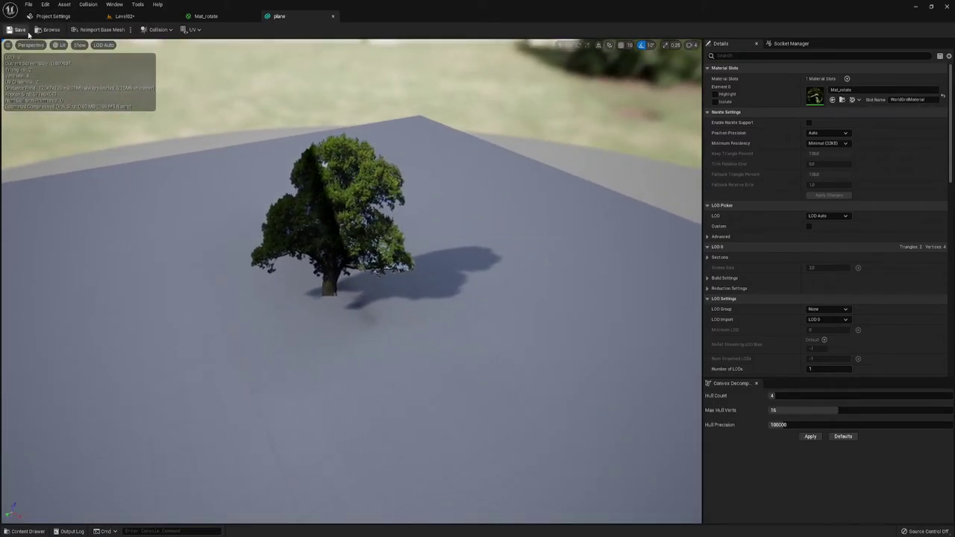
{"action": "left_click", "coordinate": [332, 17]}
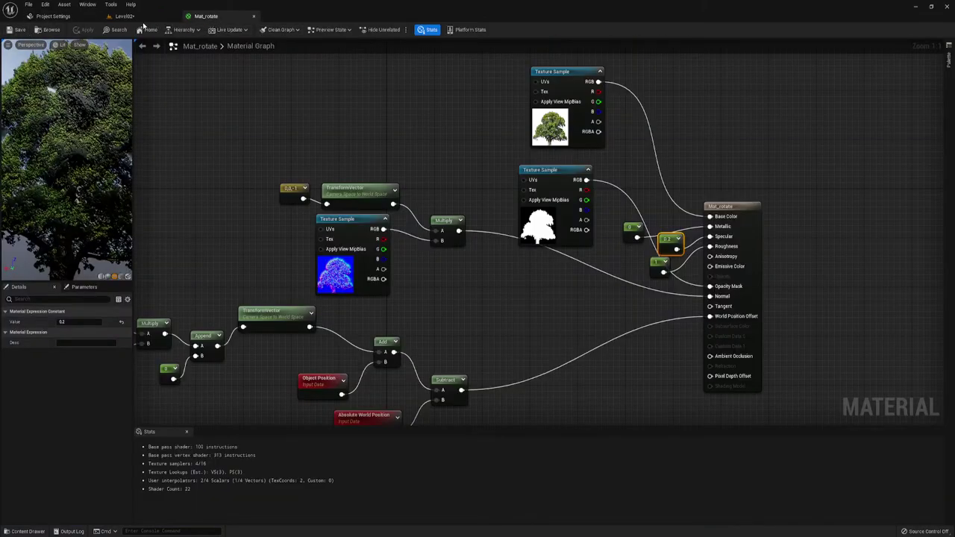
{"action": "left_click", "coordinate": [123, 15]}
{"action": "scroll", "coordinate": [219, 359], "scroll_direction": "up", "scroll_amount": 3}
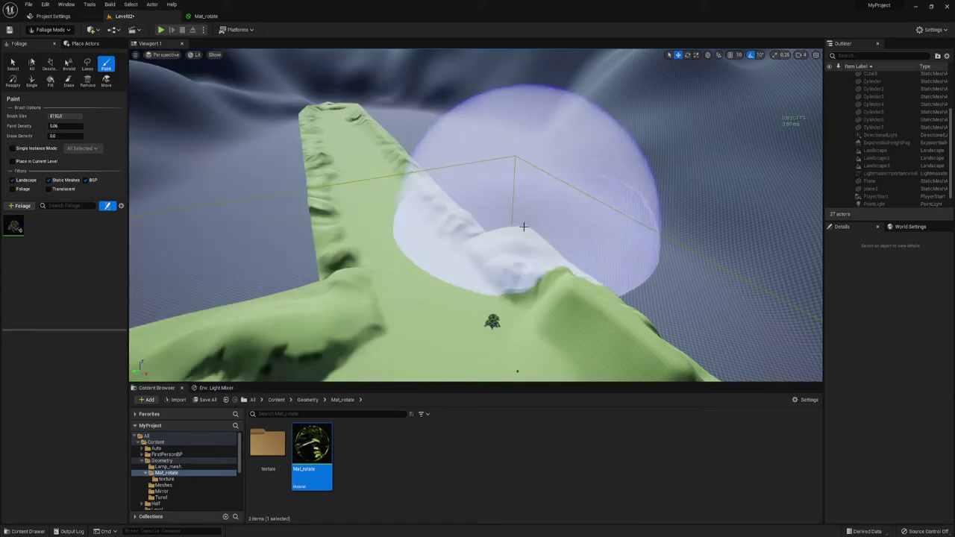
Step: Test-paint plane trees across the mountain slopes, then undo the strokes
{"action": "right_click_drag", "start_coordinate": [522, 182], "coordinate": [522, 223]}
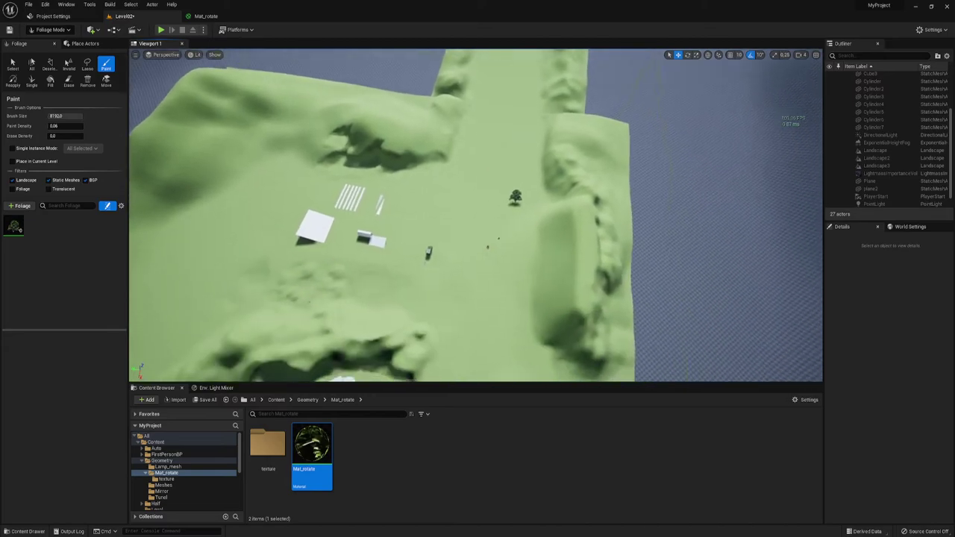
{"action": "right_click_drag", "start_coordinate": [475, 214], "coordinate": [475, 215]}
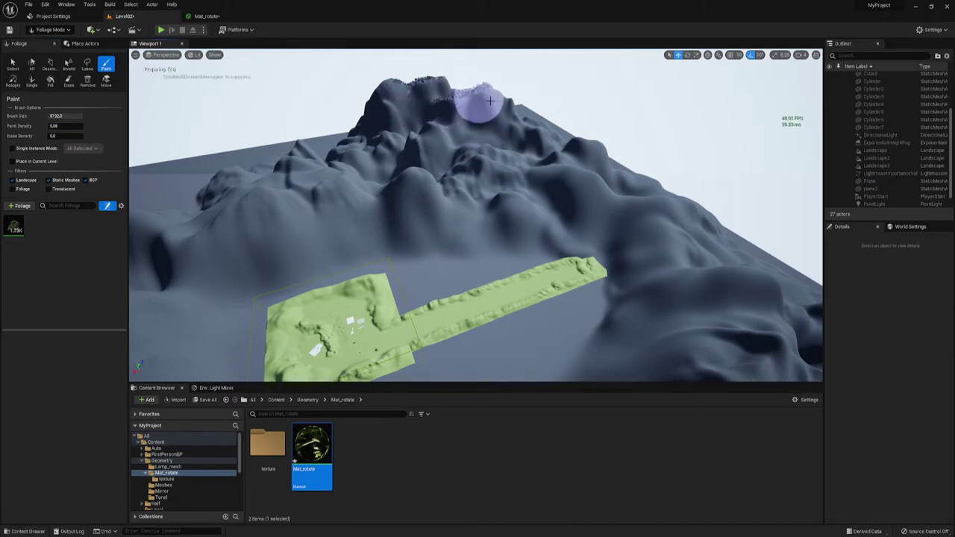
{"action": "right_click_drag", "start_coordinate": [539, 170], "coordinate": [515, 179]}
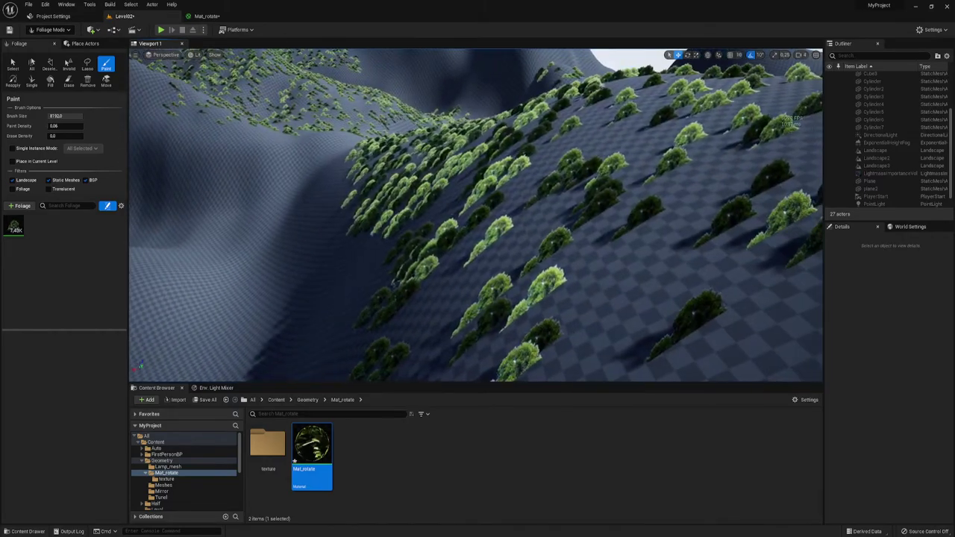
{"action": "right_click_drag", "start_coordinate": [515, 179], "coordinate": [532, 191]}
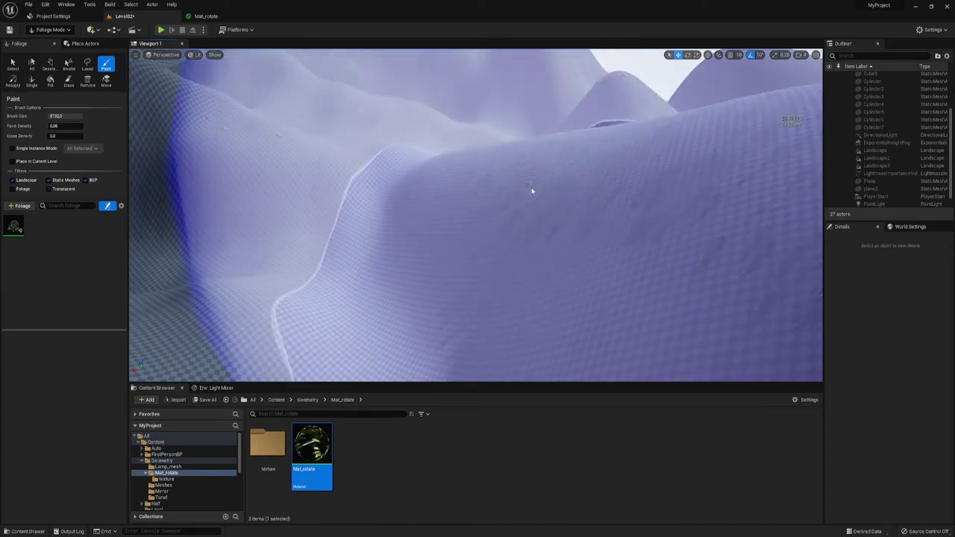
{"action": "key", "text": "ctrl+z"}
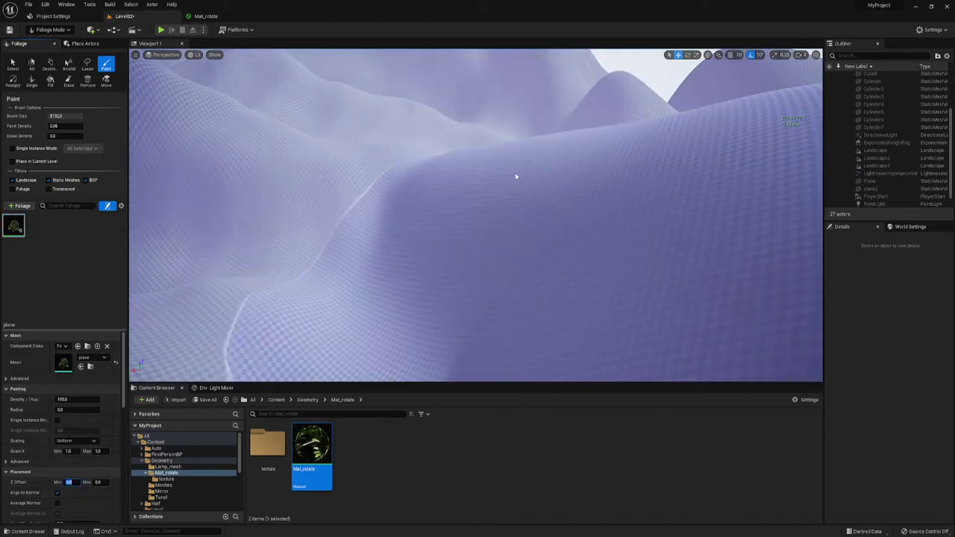
Step: Test-paint trees, undo the sunken result, and set the foliage Z offset to 500
{"action": "left_click_drag", "start_coordinate": [515, 172], "coordinate": [514, 190]}
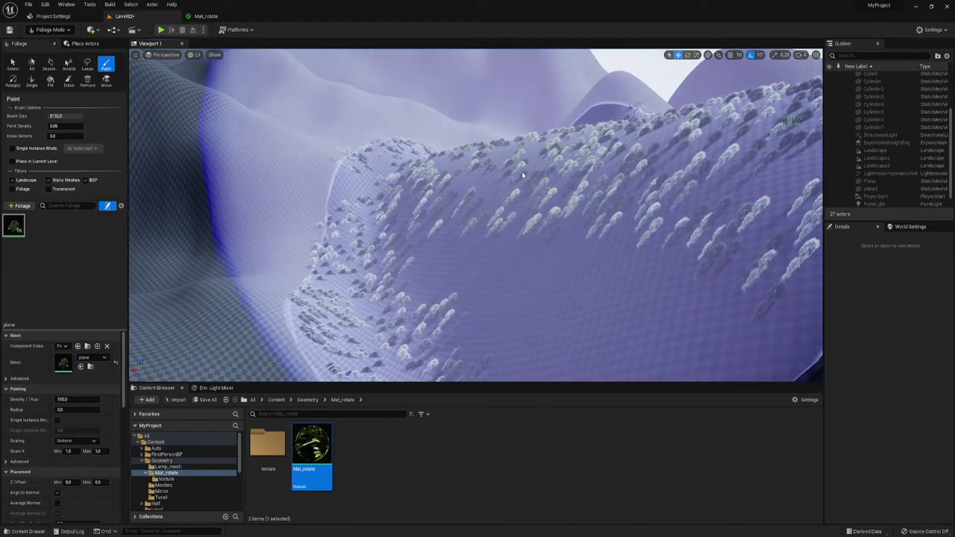
{"action": "key", "text": "ctrl+z"}
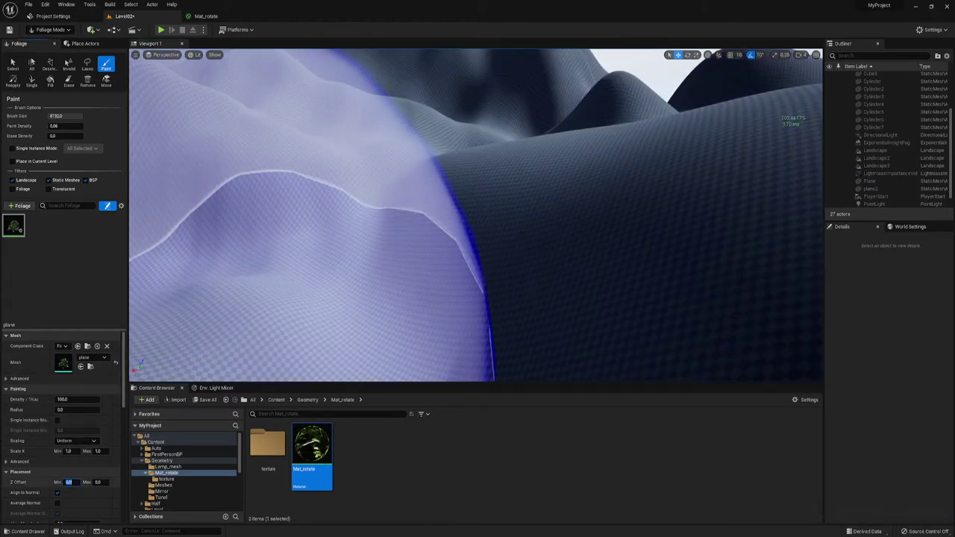
{"action": "type", "text": "500"}
{"action": "key", "text": "Return"}
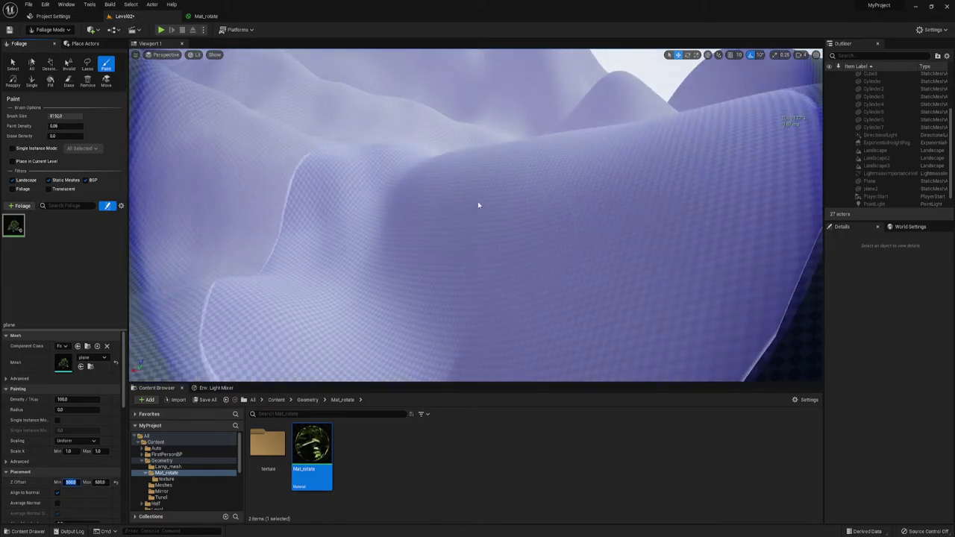
Step: Test-paint trees with the raised offset, undo, then paint a dense forest to inspect
{"action": "left_click", "coordinate": [479, 205]}
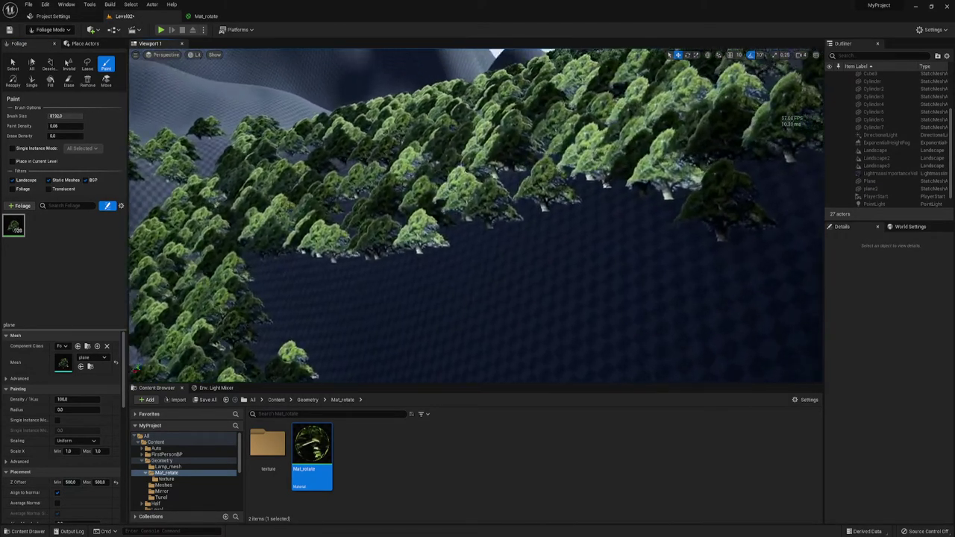
{"action": "mouse_move", "coordinate": [478, 215]}
{"action": "right_mouse_down"}
{"action": "mouse_move", "coordinate": [463, 216]}
{"action": "mouse_move", "coordinate": [477, 215]}
{"action": "right_mouse_up"}
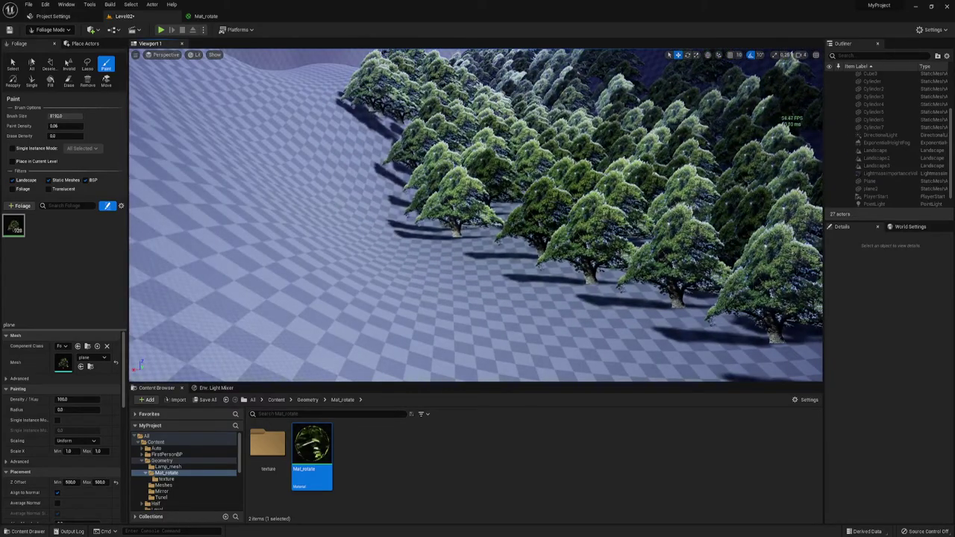
{"action": "key", "text": "ctrl+z"}
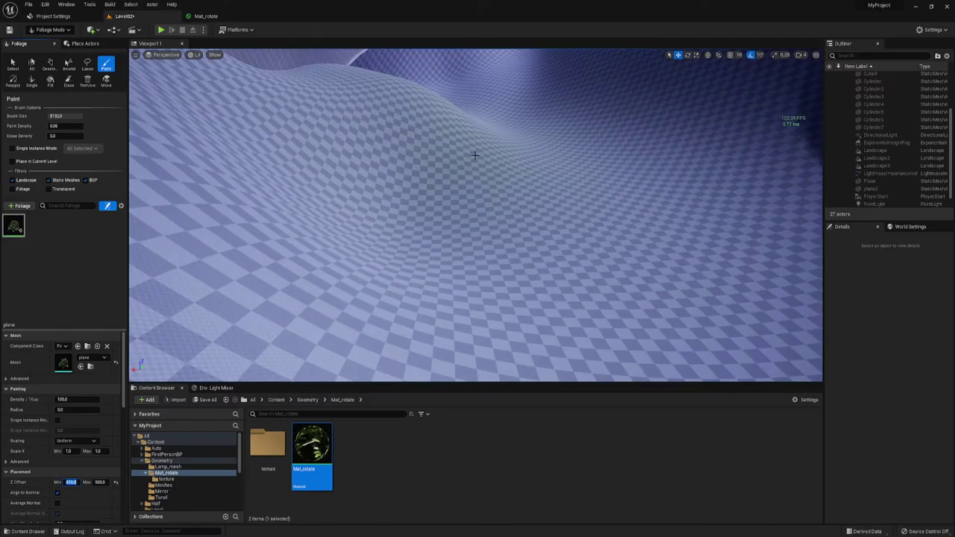
{"action": "left_click", "coordinate": [473, 154]}
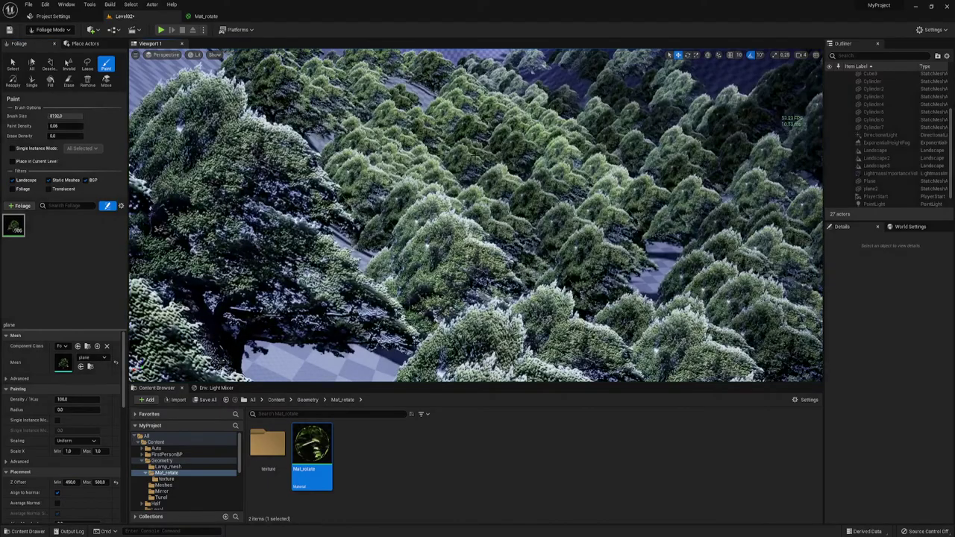
{"action": "right_click_drag", "start_coordinate": [477, 214], "coordinate": [463, 229]}
Step: Undo the test forest, then paint trees over the right-hand hills
{"action": "key", "text": "ctrl+z"}
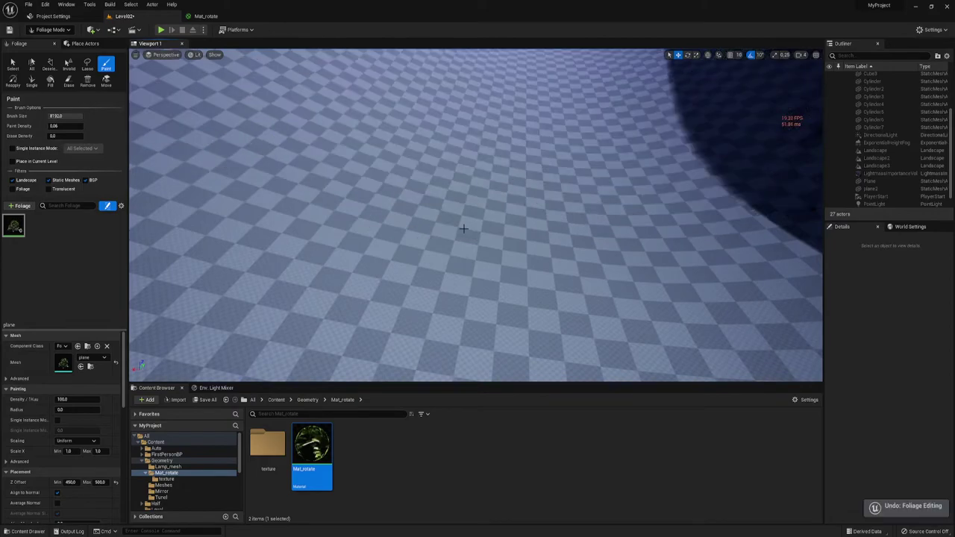
{"action": "right_click_drag", "start_coordinate": [183, 308], "coordinate": [182, 309]}
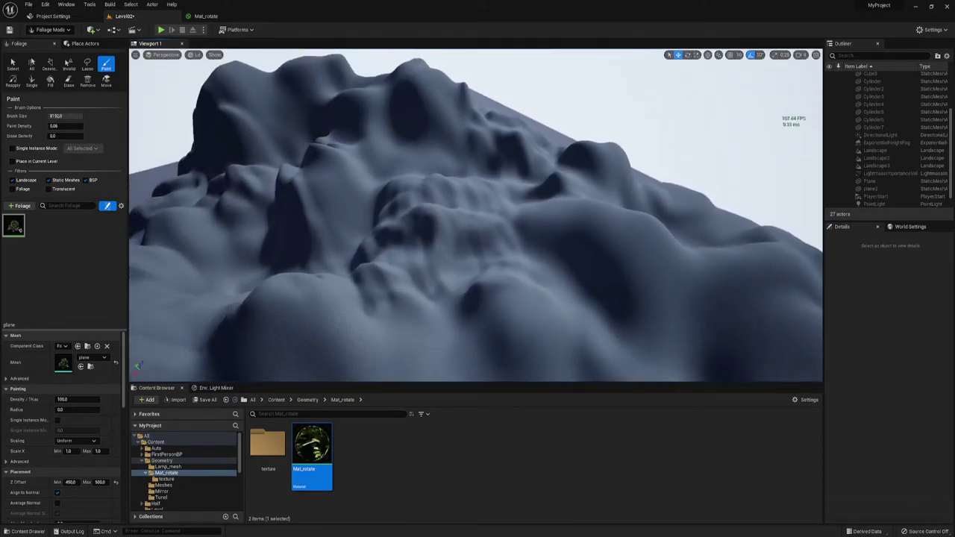
{"action": "right_click_drag", "start_coordinate": [464, 79], "coordinate": [464, 79]}
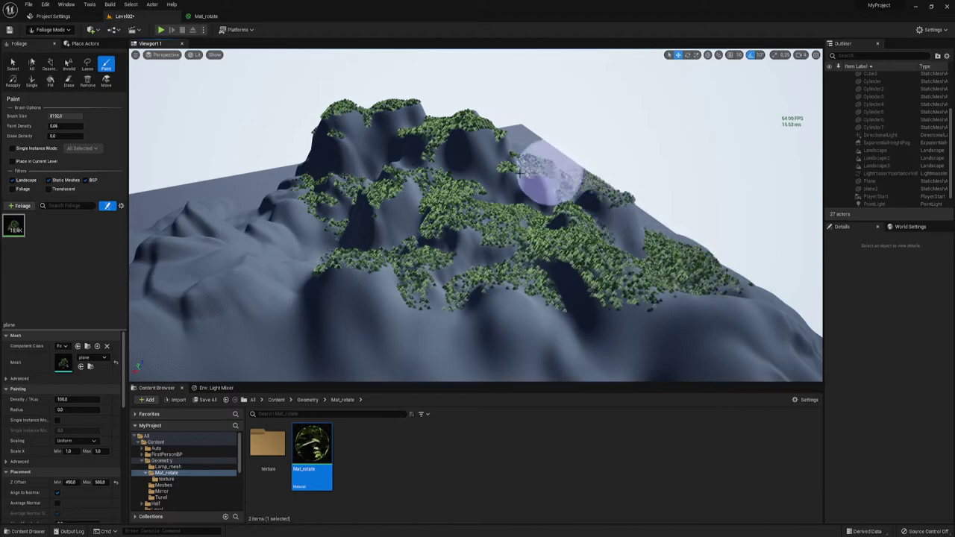
{"action": "right_click_drag", "start_coordinate": [735, 316], "coordinate": [736, 315]}
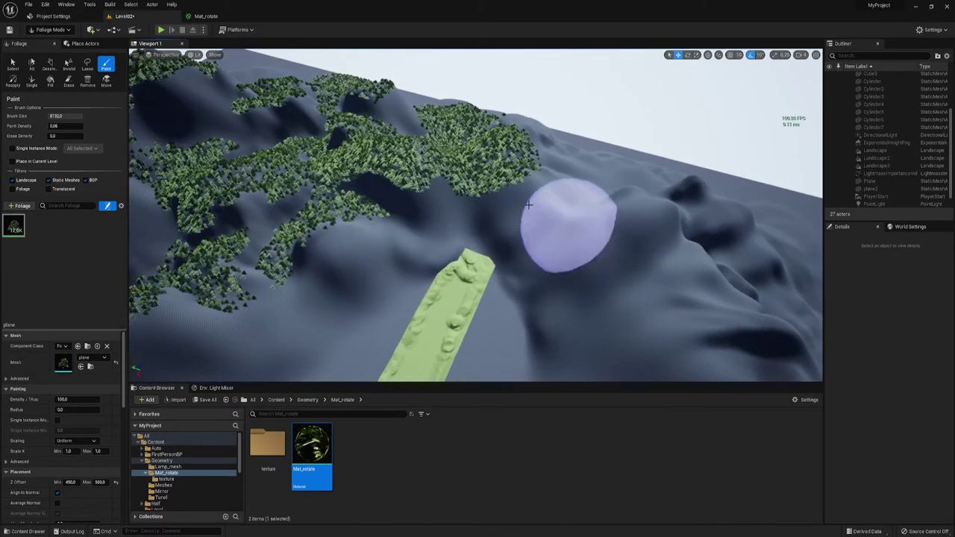
{"action": "left_click_drag", "start_coordinate": [575, 228], "coordinate": [778, 284]}
{"action": "right_click_drag", "start_coordinate": [778, 284], "coordinate": [779, 284]}
{"action": "right_click_drag", "start_coordinate": [596, 244], "coordinate": [596, 244]}
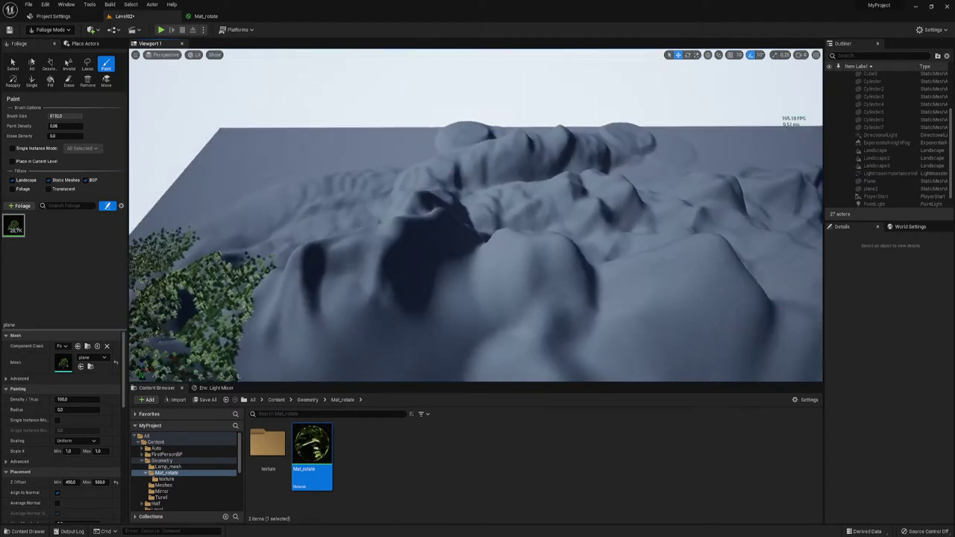
Step: Paint tree clusters across the middle hills near the green plane
{"action": "left_click_drag", "start_coordinate": [596, 244], "coordinate": [619, 231]}
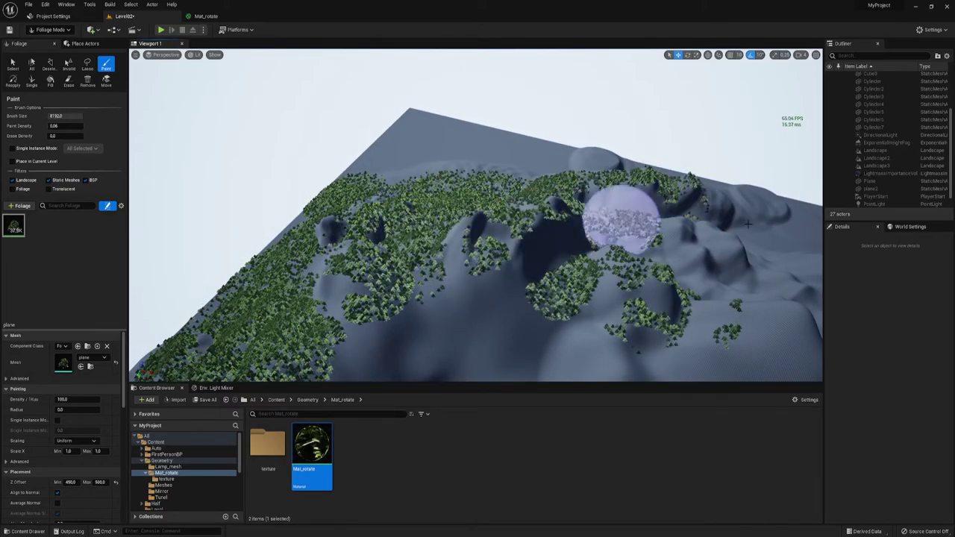
{"action": "right_click_drag", "start_coordinate": [747, 224], "coordinate": [747, 224]}
{"action": "mouse_move", "coordinate": [454, 282]}
{"action": "left_mouse_down"}
{"action": "mouse_move", "coordinate": [478, 293]}
{"action": "mouse_move", "coordinate": [512, 245]}
{"action": "mouse_move", "coordinate": [420, 315]}
{"action": "mouse_move", "coordinate": [573, 171]}
{"action": "mouse_move", "coordinate": [512, 261]}
{"action": "mouse_move", "coordinate": [690, 266]}
{"action": "mouse_move", "coordinate": [593, 157]}
{"action": "left_mouse_up"}
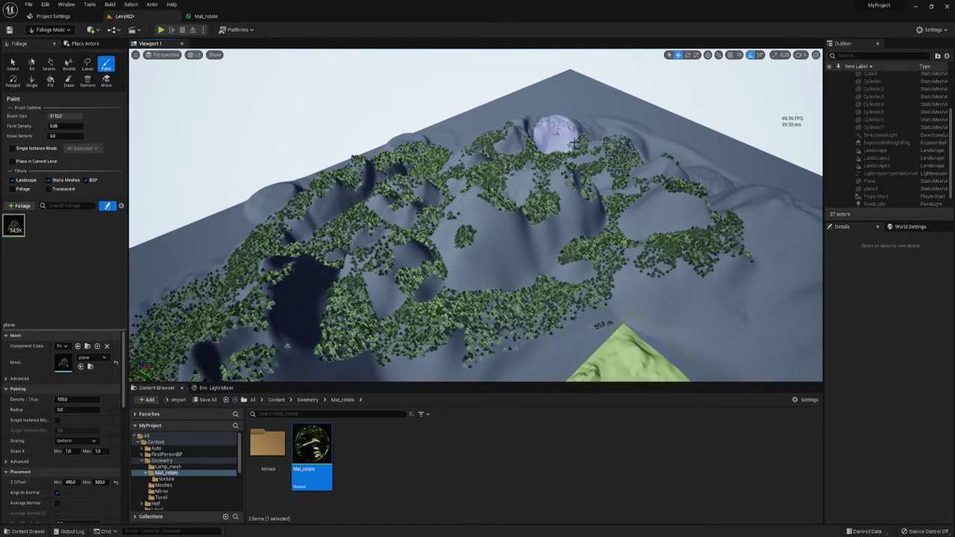
{"action": "right_click_drag", "start_coordinate": [590, 232], "coordinate": [496, 195]}
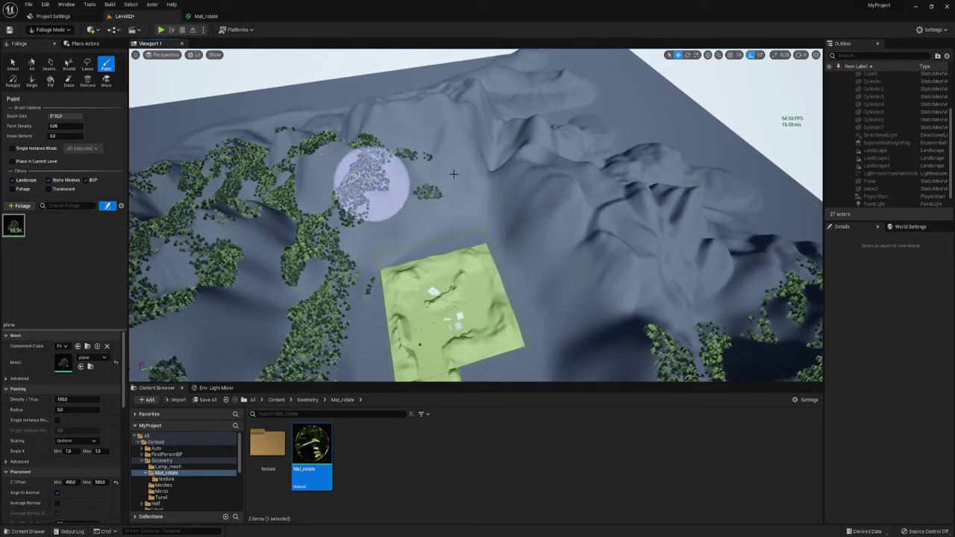
{"action": "left_click_drag", "start_coordinate": [453, 173], "coordinate": [385, 122]}
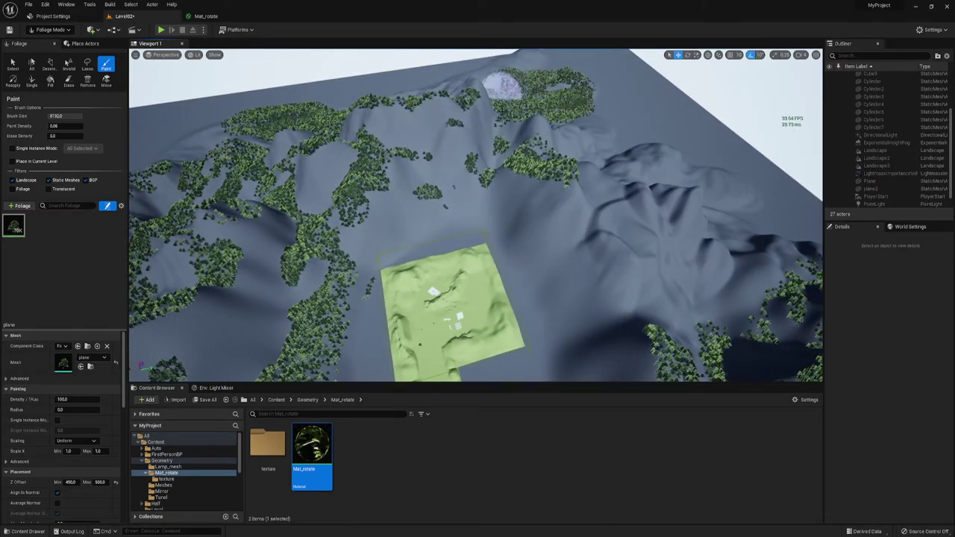
{"action": "right_click_drag", "start_coordinate": [450, 124], "coordinate": [401, 180]}
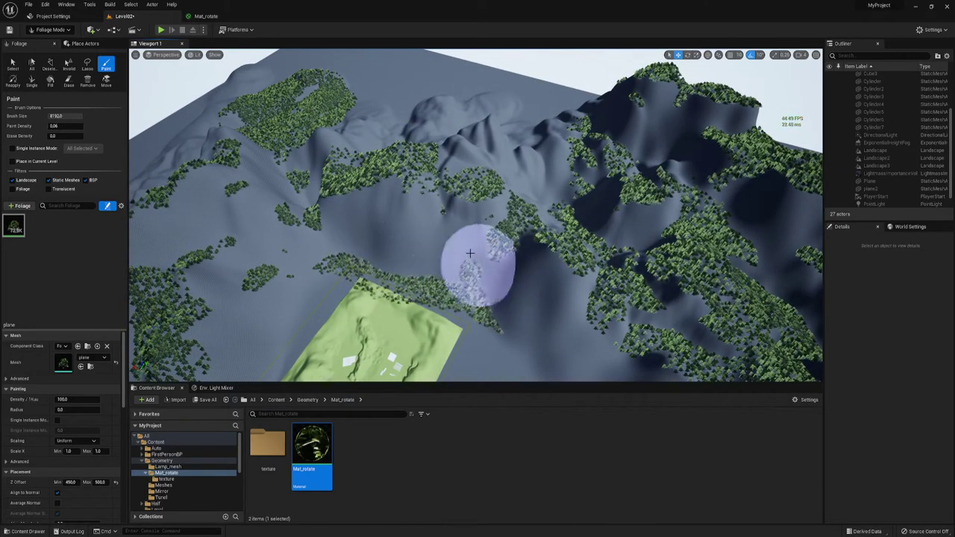
{"action": "mouse_move", "coordinate": [423, 235]}
{"action": "right_mouse_down"}
{"action": "mouse_move", "coordinate": [418, 261]}
{"action": "mouse_move", "coordinate": [363, 245]}
{"action": "right_mouse_up"}
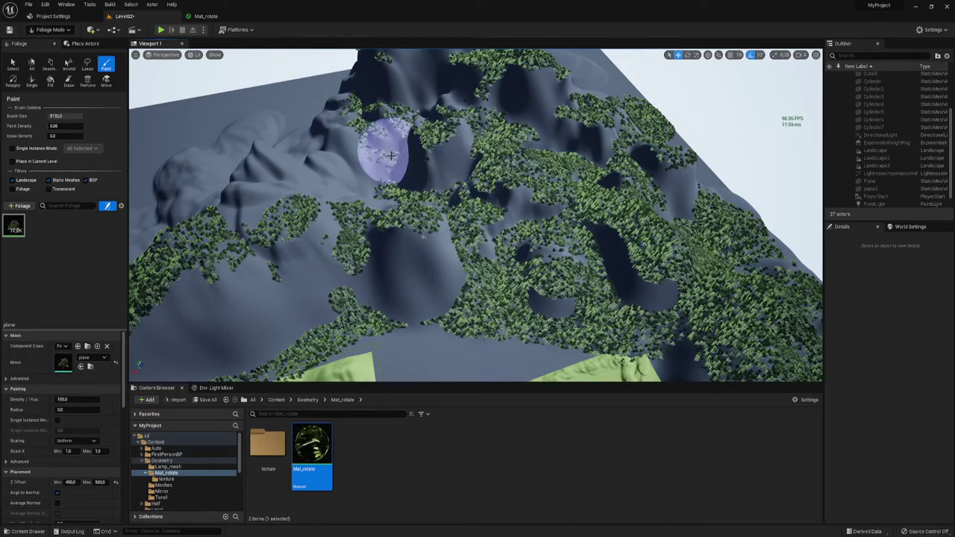
{"action": "right_click_drag", "start_coordinate": [391, 156], "coordinate": [368, 219]}
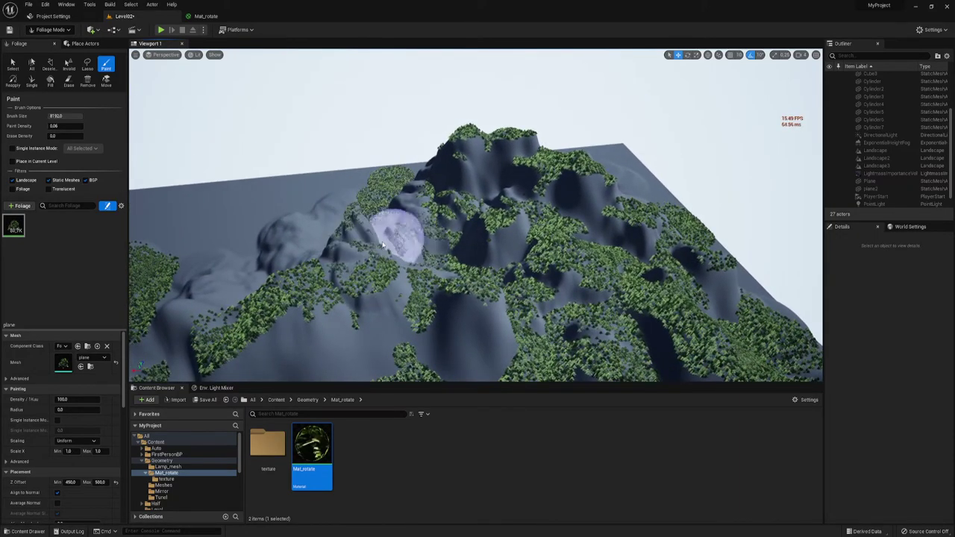
{"action": "right_click_drag", "start_coordinate": [542, 280], "coordinate": [523, 280]}
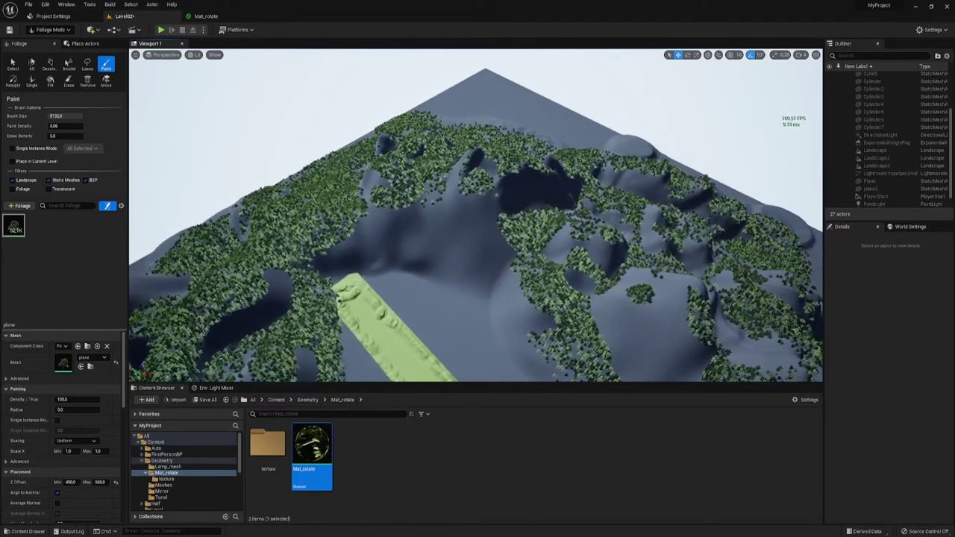
Step: Paint trees along the left slopes and survey the forest around the green plane
{"action": "left_click_drag", "start_coordinate": [522, 272], "coordinate": [305, 253]}
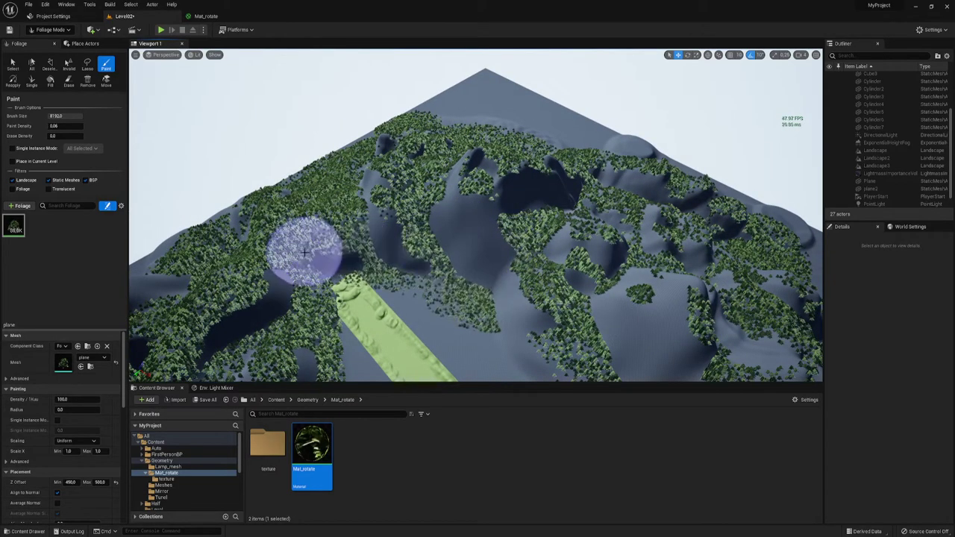
{"action": "right_click_drag", "start_coordinate": [407, 226], "coordinate": [420, 231]}
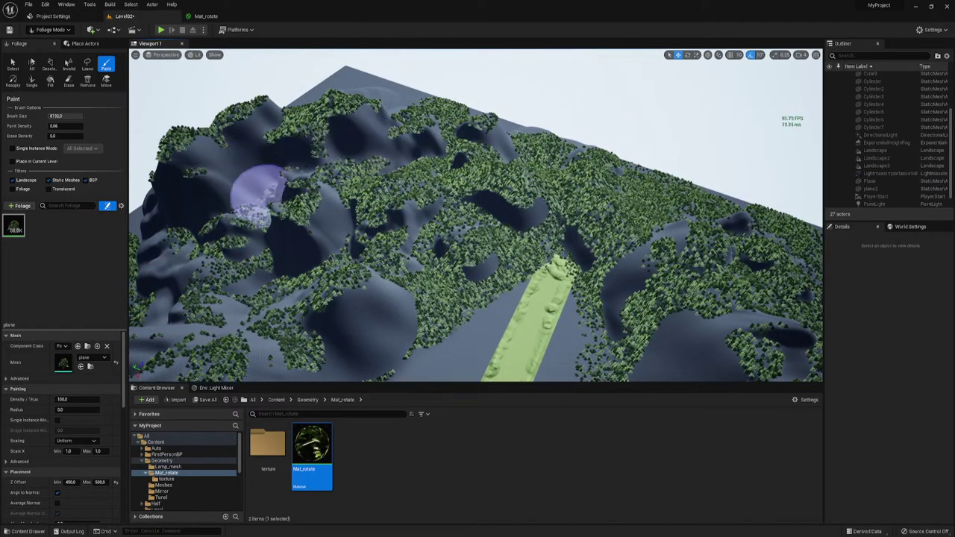
{"action": "right_click_drag", "start_coordinate": [258, 192], "coordinate": [396, 280]}
{"action": "right_click_drag", "start_coordinate": [314, 313], "coordinate": [602, 212]}
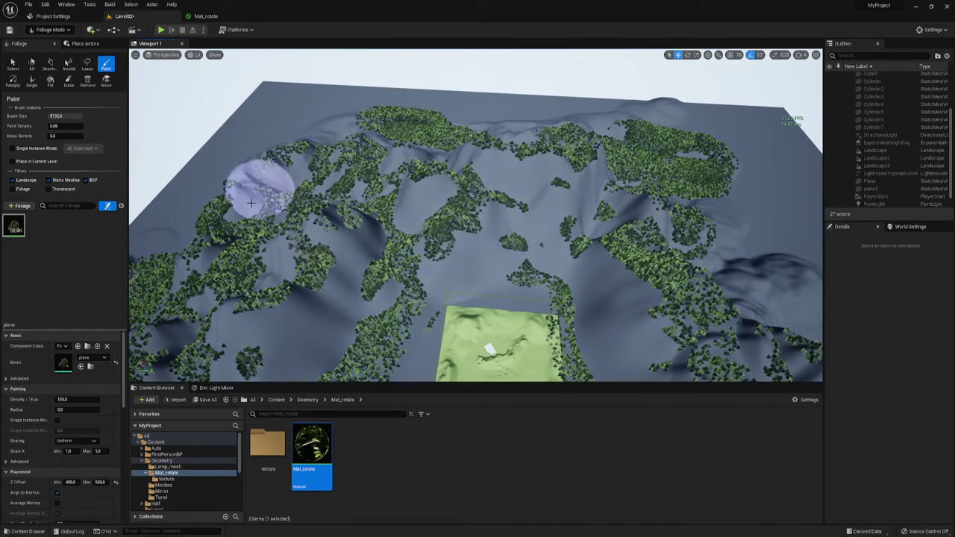
{"action": "right_click_drag", "start_coordinate": [256, 309], "coordinate": [341, 245]}
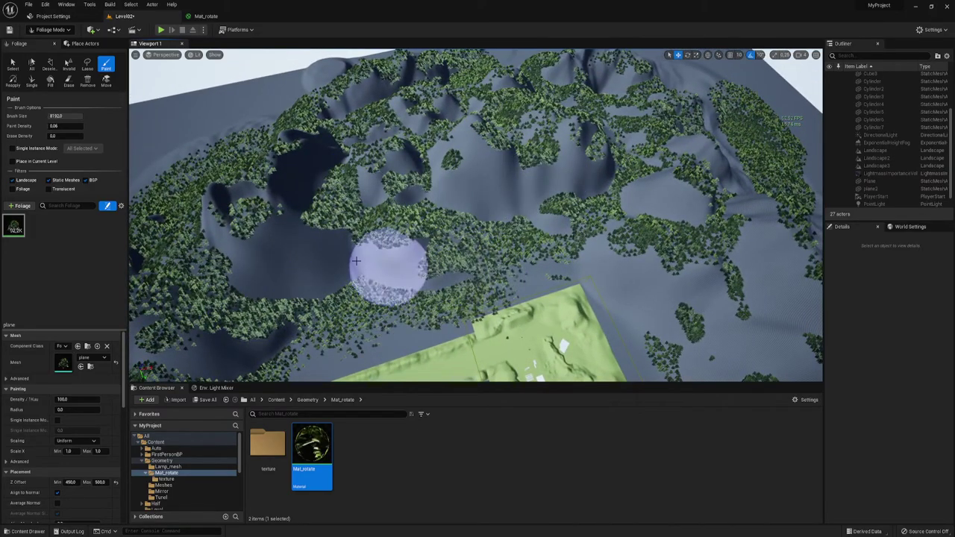
{"action": "right_click_drag", "start_coordinate": [356, 260], "coordinate": [484, 217]}
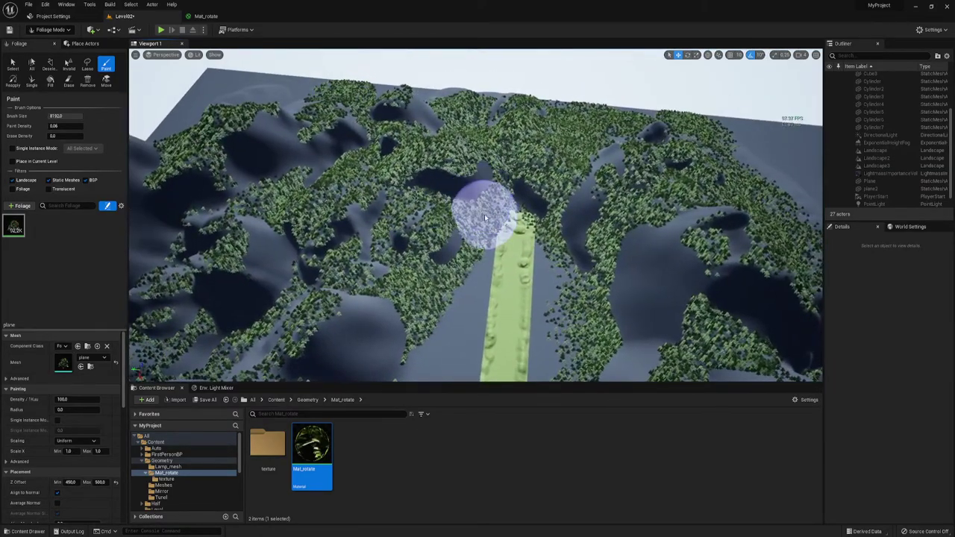
{"action": "right_click_drag", "start_coordinate": [577, 287], "coordinate": [557, 302]}
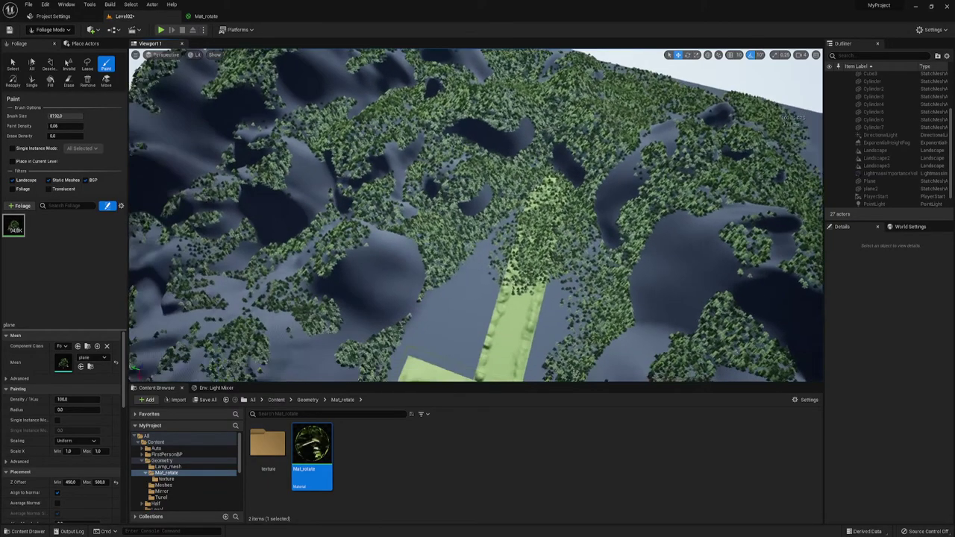
{"action": "right_click_drag", "start_coordinate": [454, 329], "coordinate": [482, 286]}
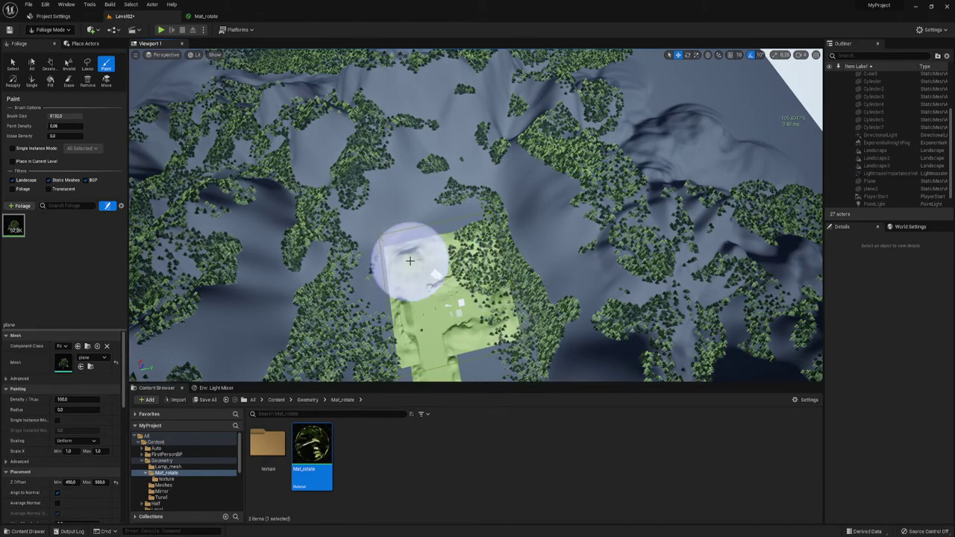
{"action": "right_click_drag", "start_coordinate": [505, 258], "coordinate": [514, 239]}
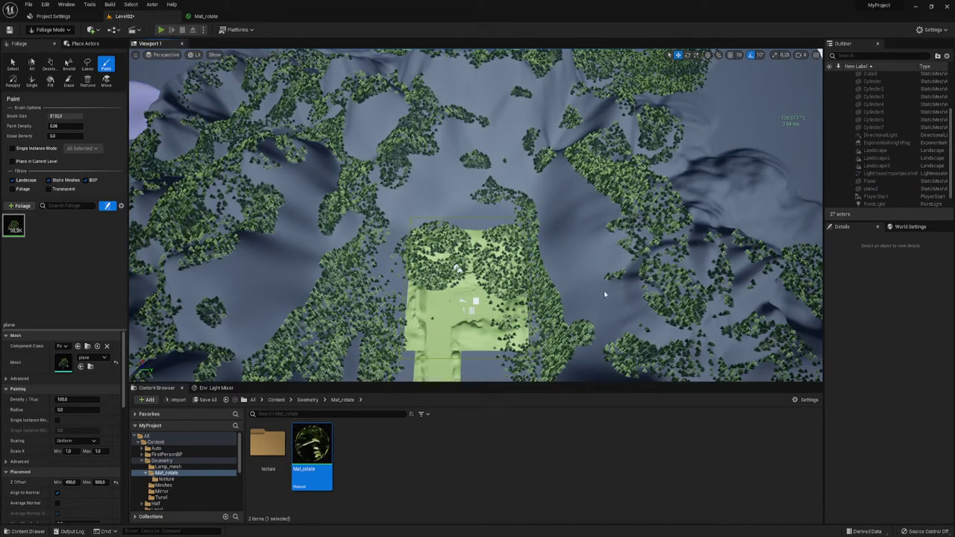
{"action": "key", "text": "alt+p"}
{"action": "left_click", "coordinate": [637, 262]}
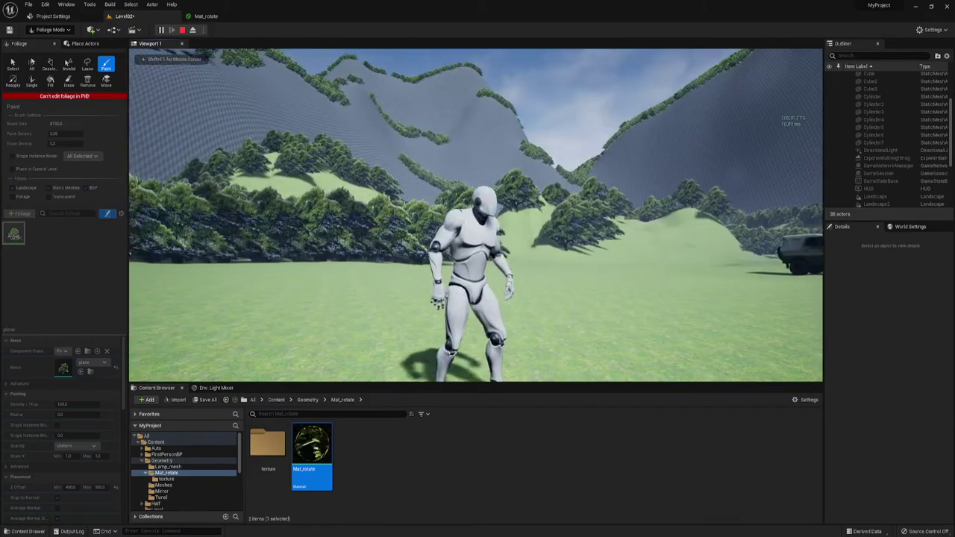
{"action": "key", "text": "w"}
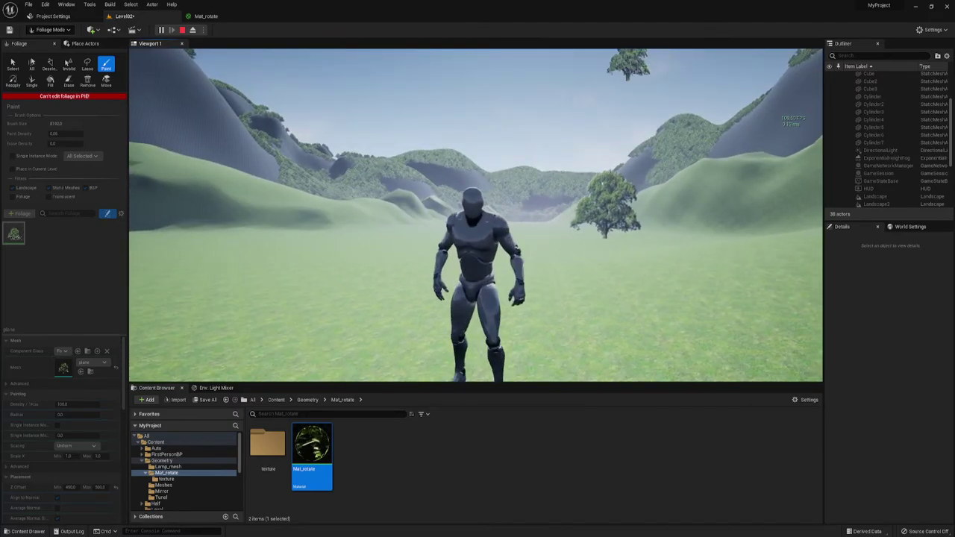
{"action": "key", "text": "a"}
{"action": "key", "text": "w"}
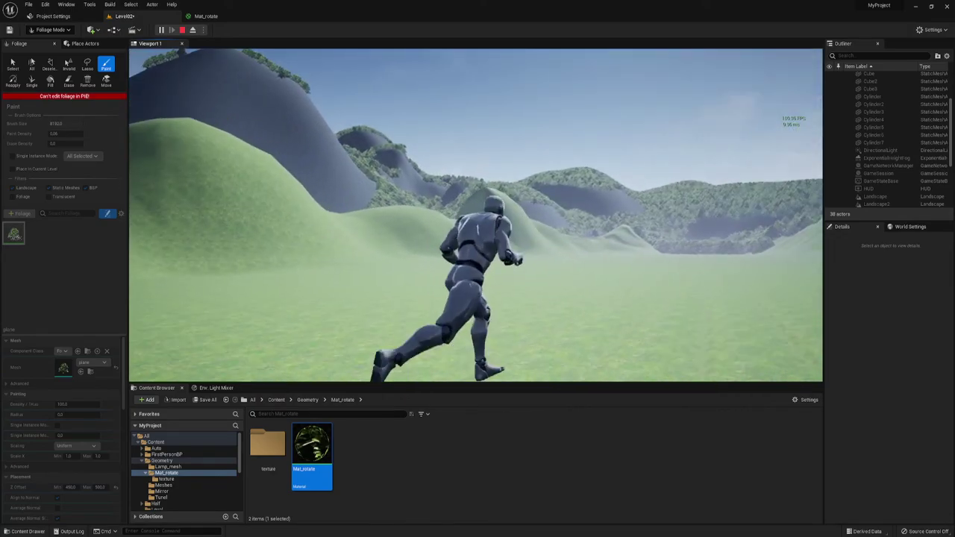
Step: Stop the play session, fly up over the forested valley, and enter Landscape Mode
{"action": "key", "text": "Escape"}
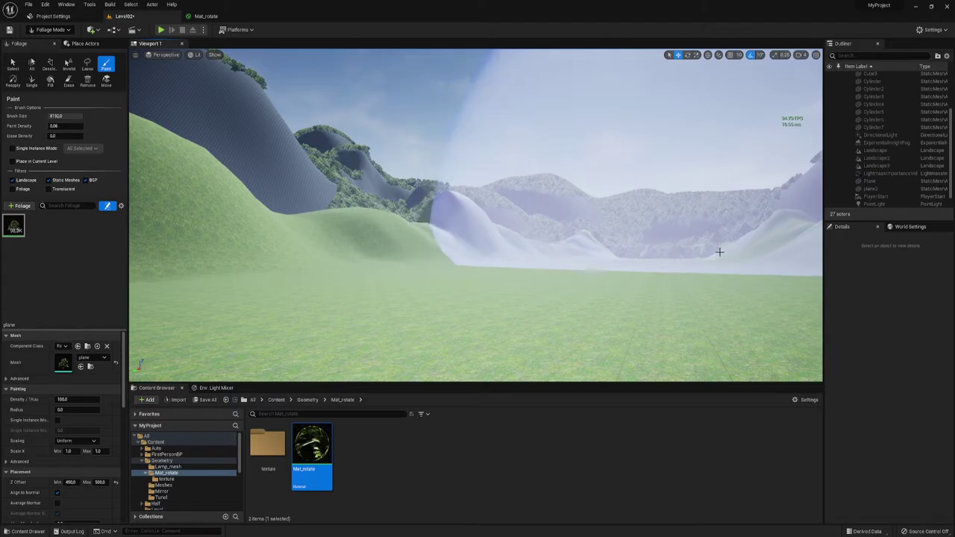
{"action": "right_click_drag", "start_coordinate": [719, 252], "coordinate": [720, 313]}
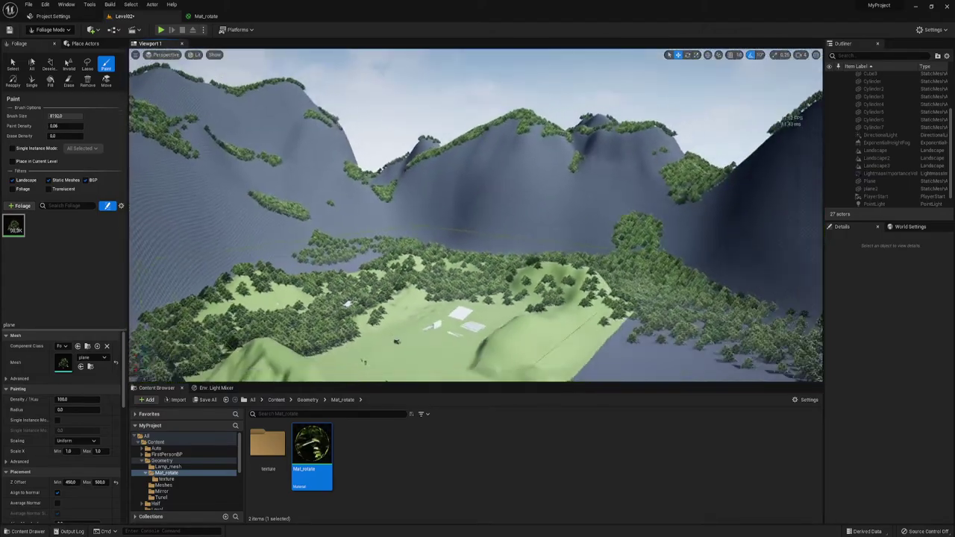
{"action": "right_click_drag", "start_coordinate": [719, 314], "coordinate": [618, 227]}
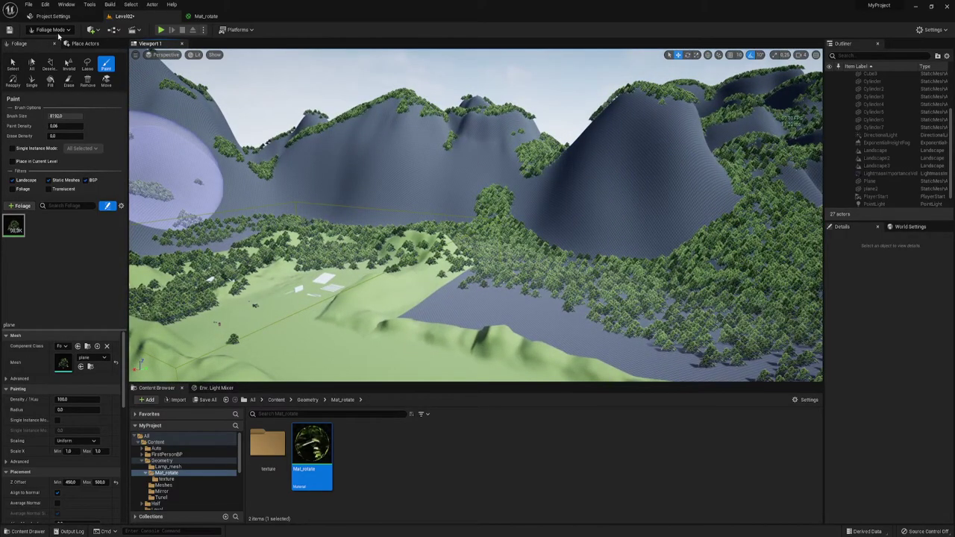
{"action": "key", "text": "shift+2"}
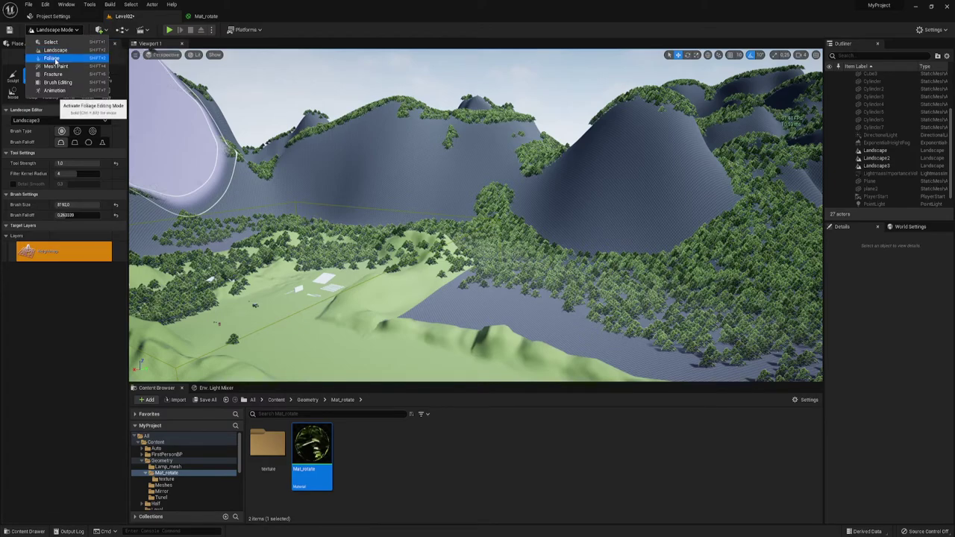
Step: Switch to Landscape Mode and smooth the terrain in the mountain basin
{"action": "left_click", "coordinate": [51, 57]}
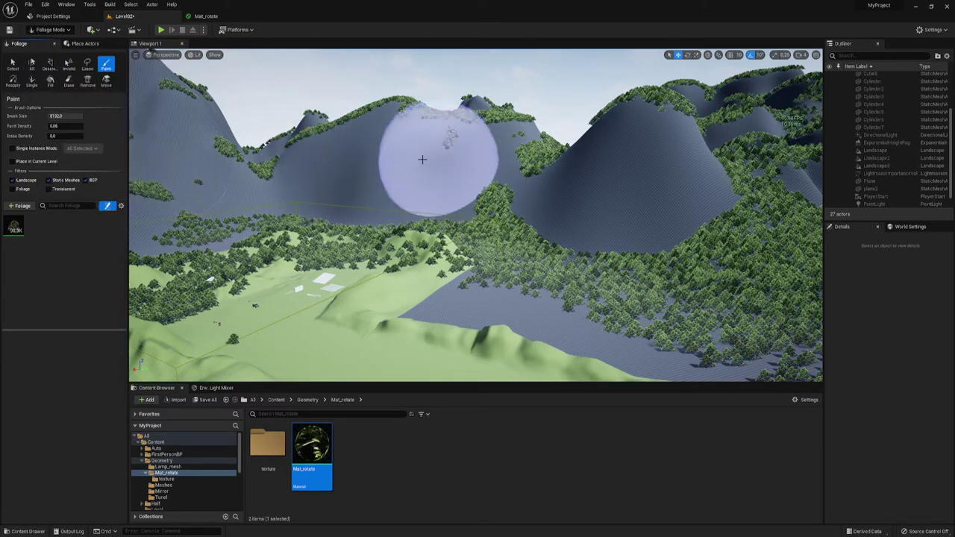
{"action": "mouse_move", "coordinate": [593, 179]}
{"action": "right_mouse_down"}
{"action": "mouse_move", "coordinate": [582, 97]}
{"action": "mouse_move", "coordinate": [175, 187]}
{"action": "right_mouse_up"}
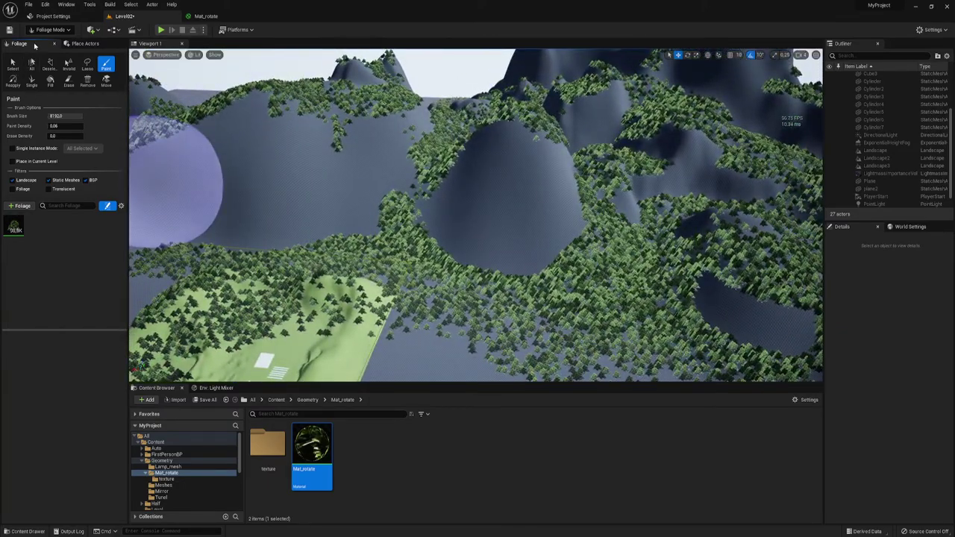
{"action": "left_click", "coordinate": [50, 30]}
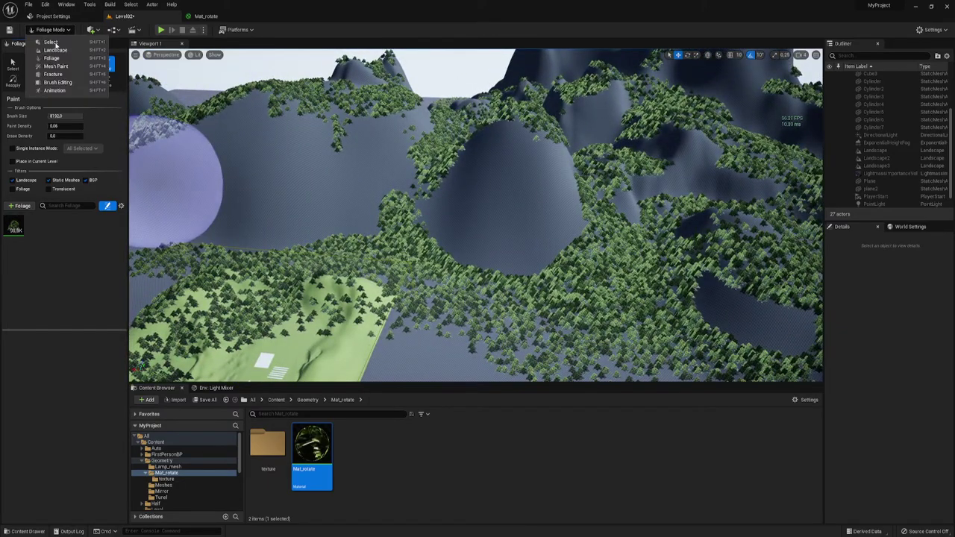
{"action": "left_click", "coordinate": [51, 46]}
{"action": "mouse_move", "coordinate": [538, 179]}
{"action": "left_mouse_down"}
{"action": "mouse_move", "coordinate": [485, 182]}
{"action": "mouse_move", "coordinate": [574, 181]}
{"action": "left_mouse_up"}
{"action": "left_click_drag", "start_coordinate": [473, 146], "coordinate": [558, 194]}
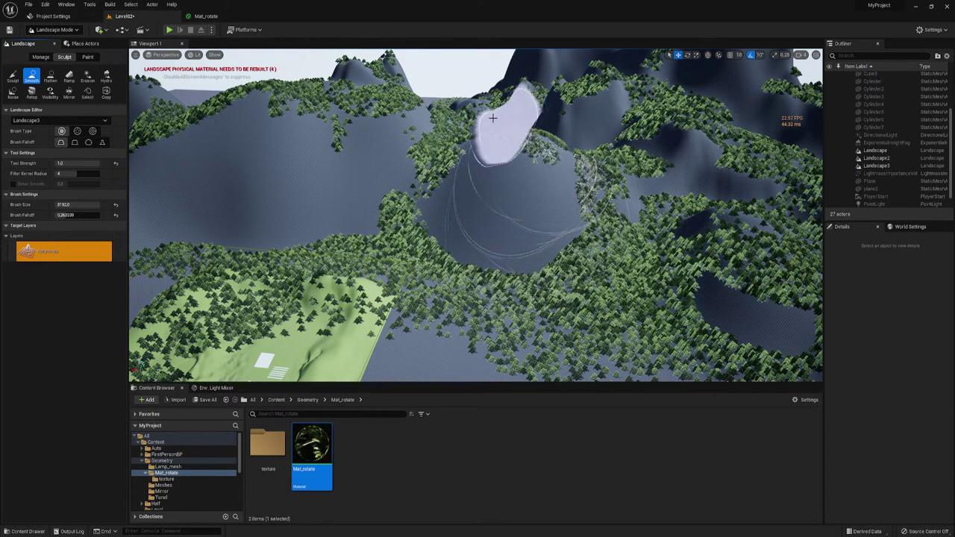
Step: Return to Foliage Mode and look down into the smoothed basin
{"action": "left_click", "coordinate": [65, 32]}
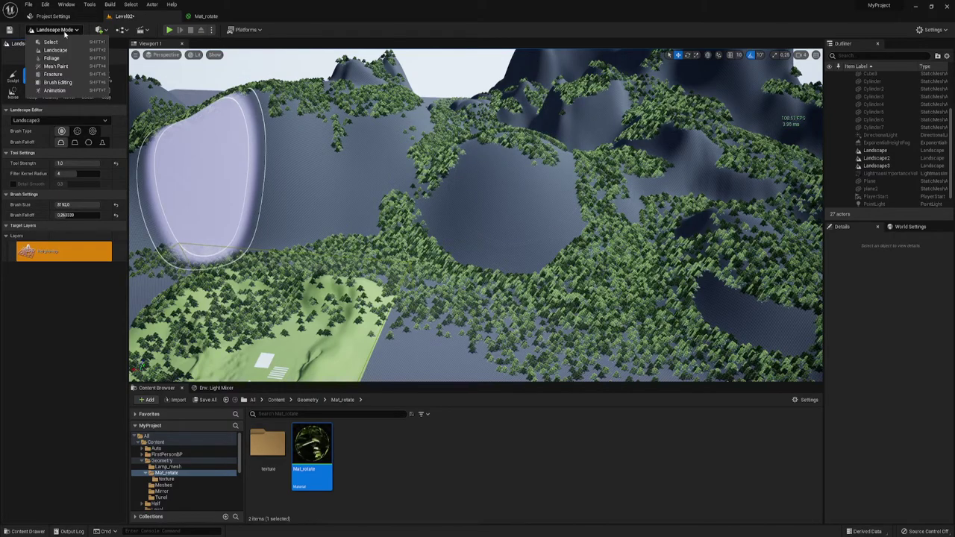
{"action": "left_click", "coordinate": [52, 58]}
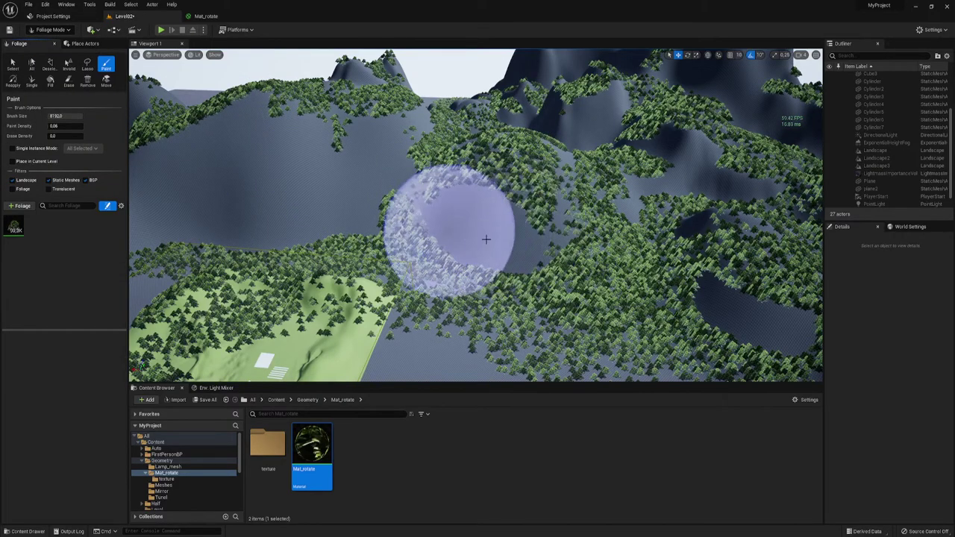
{"action": "mouse_move", "coordinate": [485, 239]}
{"action": "right_mouse_down"}
{"action": "mouse_move", "coordinate": [486, 258]}
{"action": "mouse_move", "coordinate": [448, 254]}
{"action": "mouse_move", "coordinate": [462, 247]}
{"action": "right_mouse_up"}
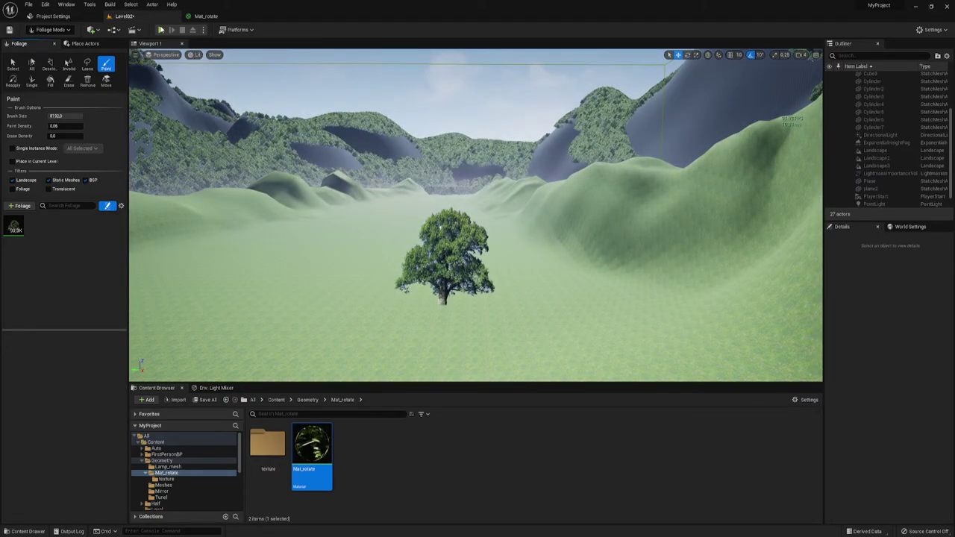
Step: Paint a patch of trees, undo it, and start Play-in-Editor
{"action": "left_click", "coordinate": [474, 158]}
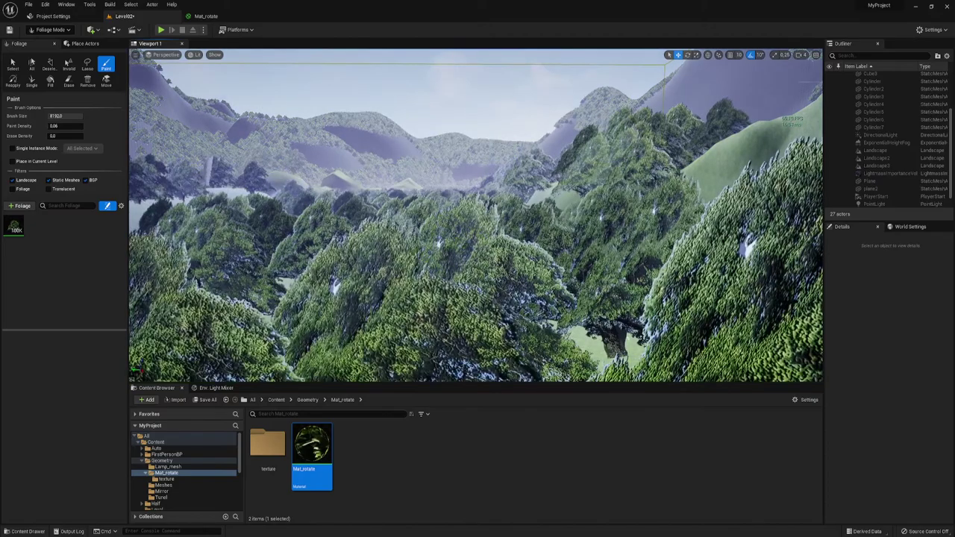
{"action": "key", "text": "ctrl+z"}
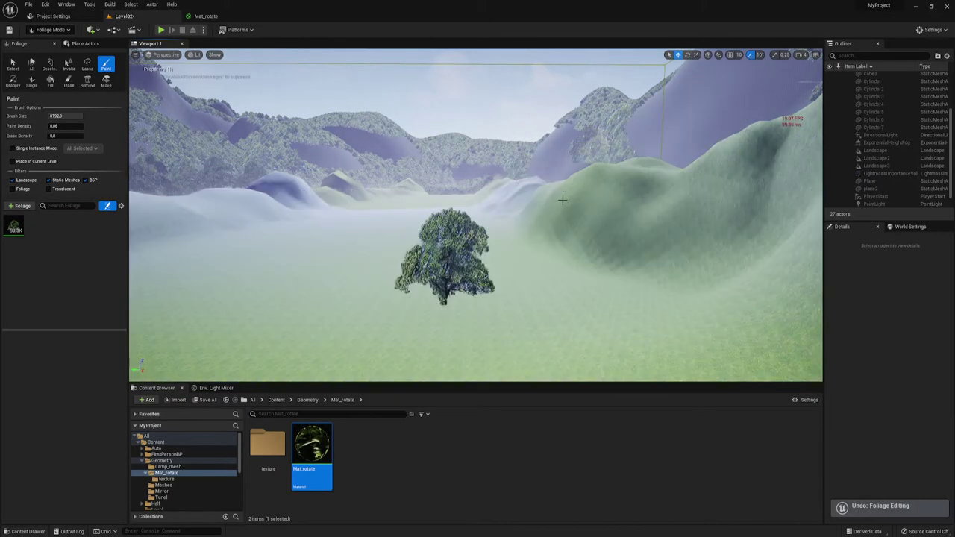
{"action": "mouse_move", "coordinate": [537, 241]}
{"action": "right_mouse_down"}
{"action": "mouse_move", "coordinate": [642, 256]}
{"action": "mouse_move", "coordinate": [307, 82]}
{"action": "right_mouse_up"}
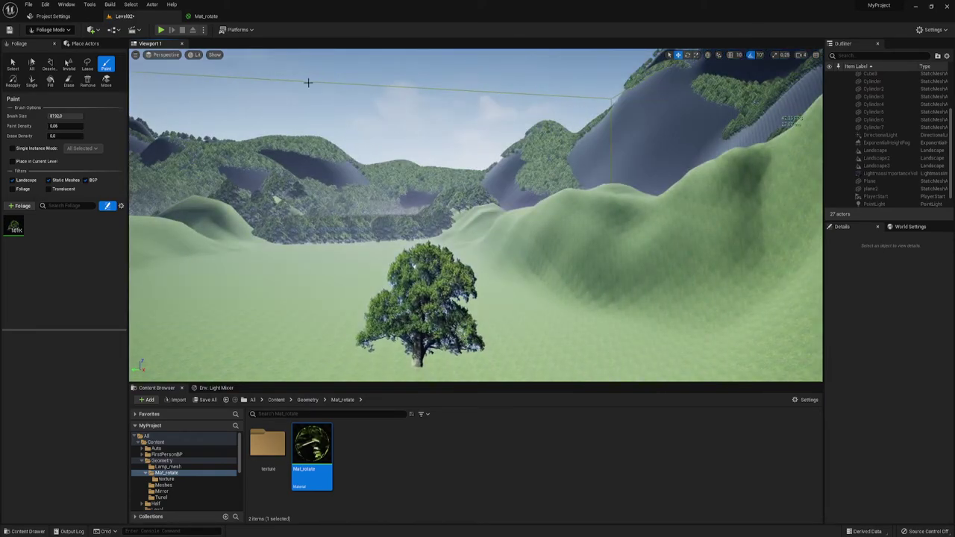
{"action": "left_click", "coordinate": [162, 30]}
Step: Run the character across the valley toward the tree-lined green hills
{"action": "key", "text": "a"}
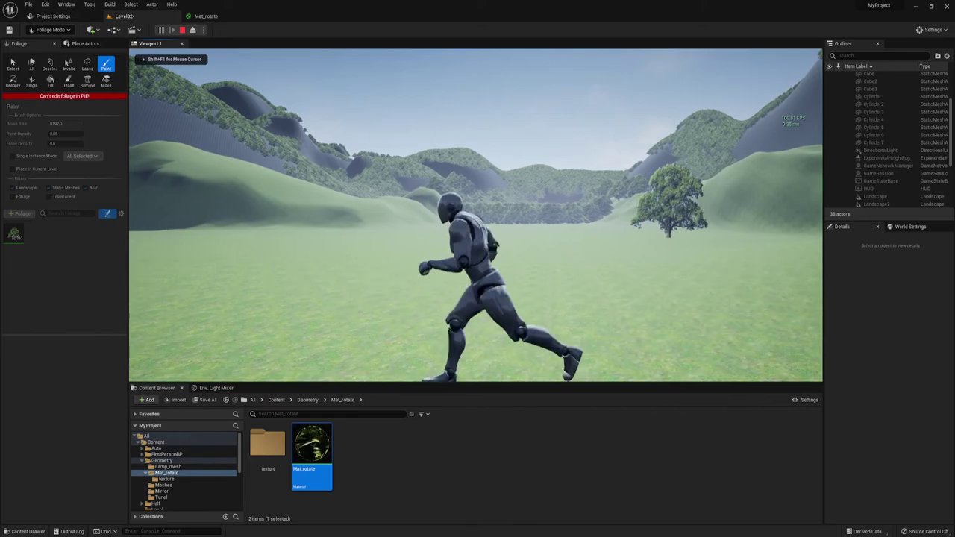
{"action": "key", "text": "w"}
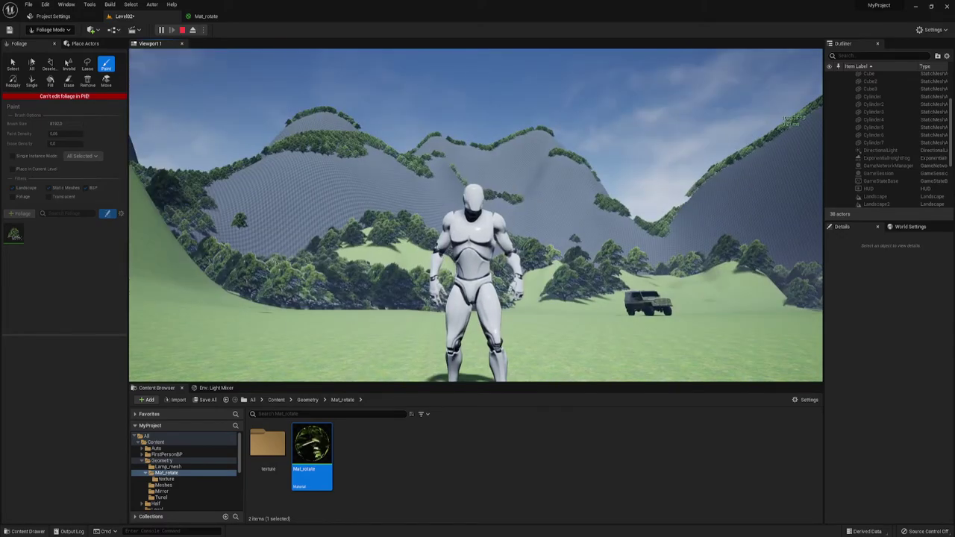
{"action": "key", "text": "w"}
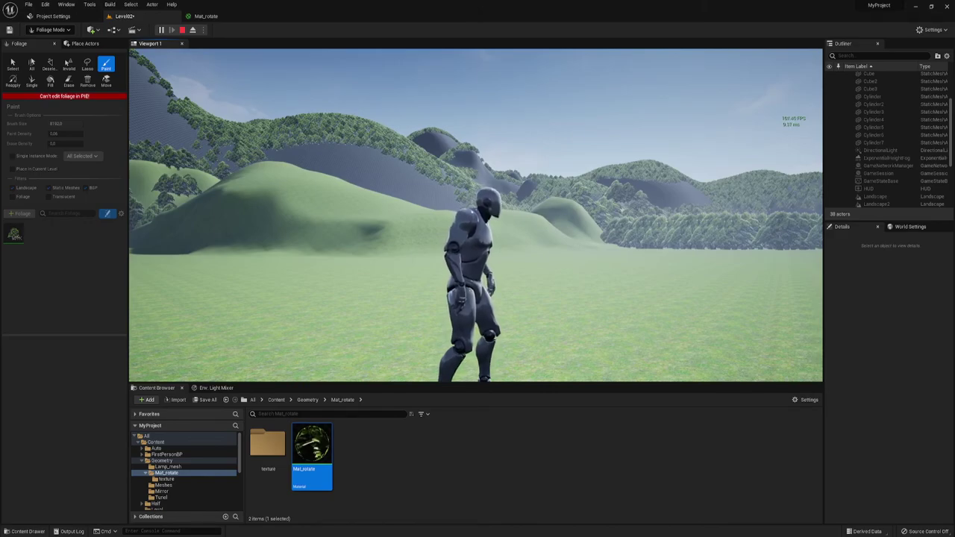
Step: Stop the play session and fly over the forested valley, viewing it from above and near the ground
{"action": "key", "text": "Escape"}
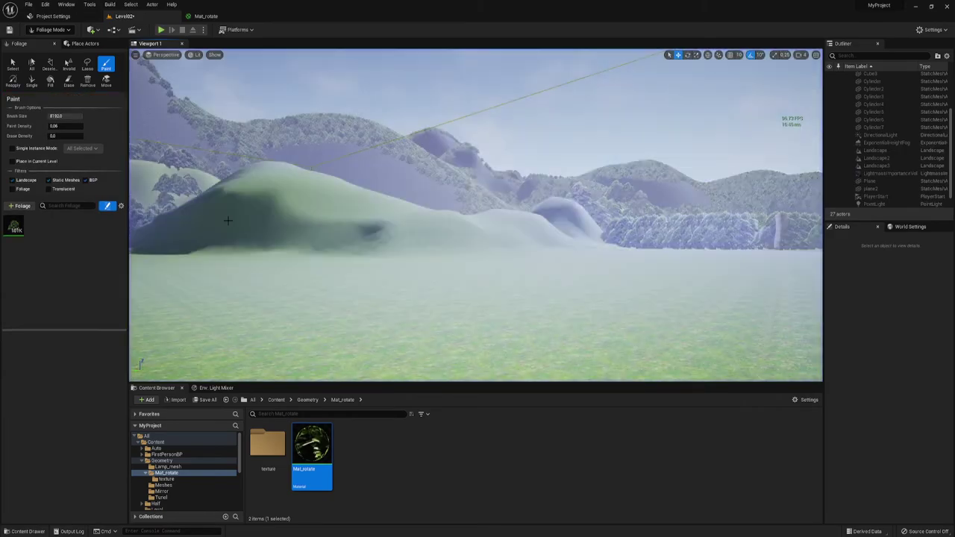
{"action": "right_click_drag", "start_coordinate": [282, 234], "coordinate": [343, 261]}
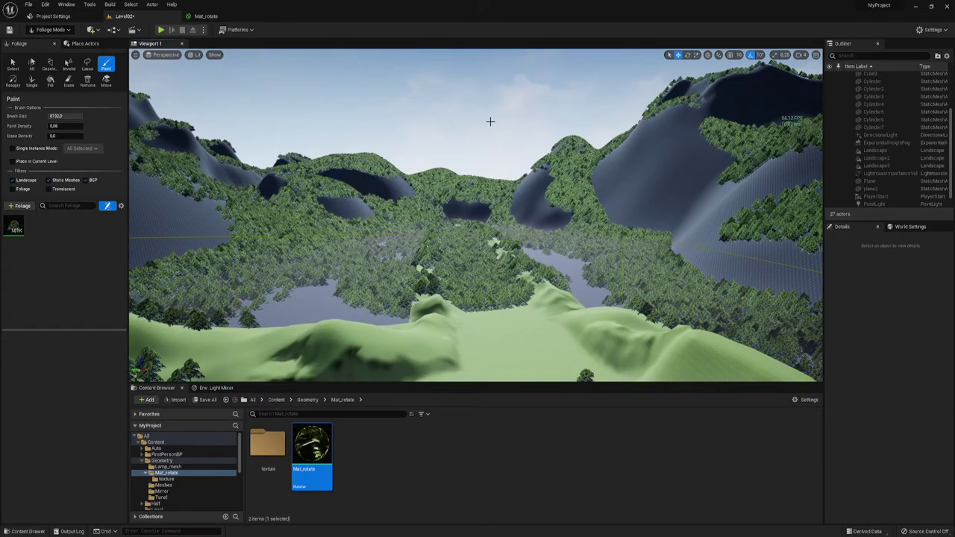
{"action": "right_click_drag", "start_coordinate": [574, 239], "coordinate": [574, 299]}
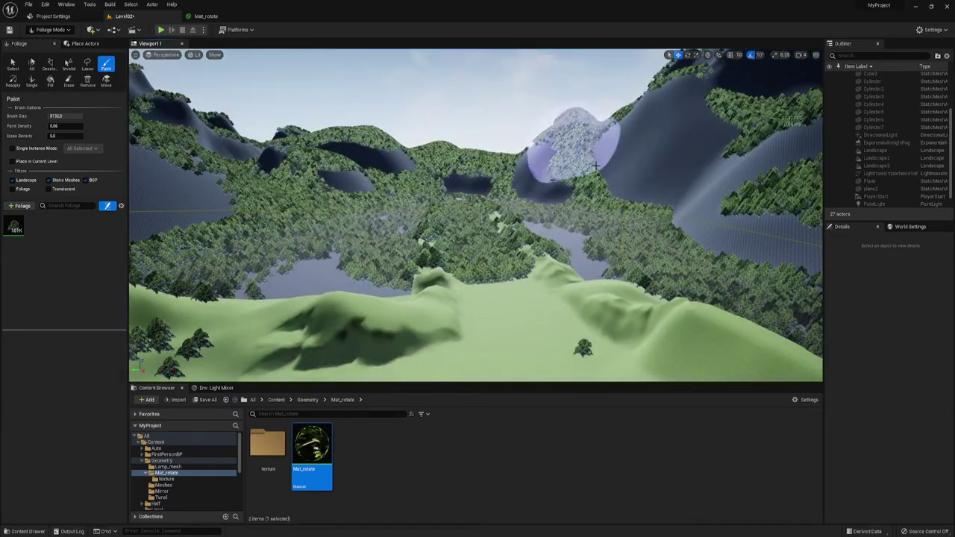
{"action": "right_click_drag", "start_coordinate": [575, 117], "coordinate": [576, 223]}
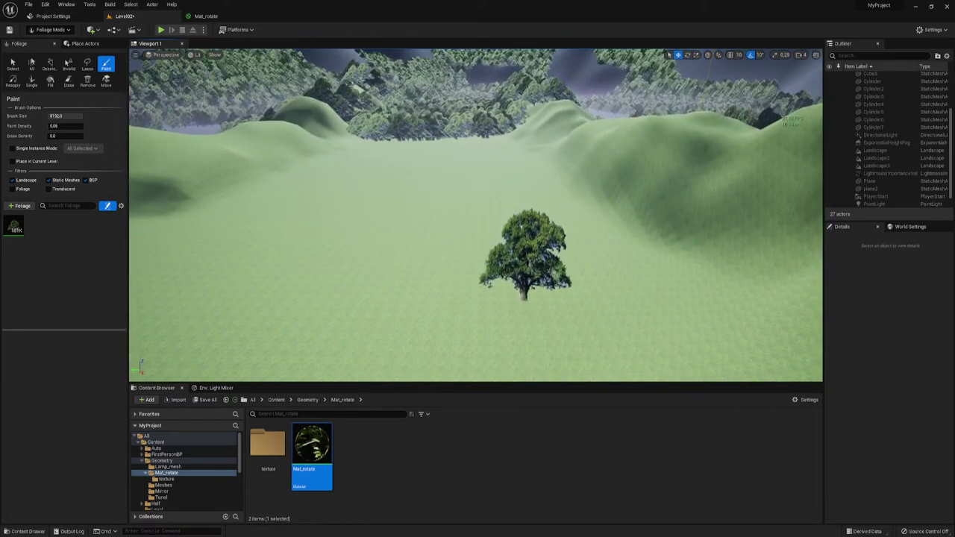
{"action": "right_click_drag", "start_coordinate": [562, 165], "coordinate": [563, 166]}
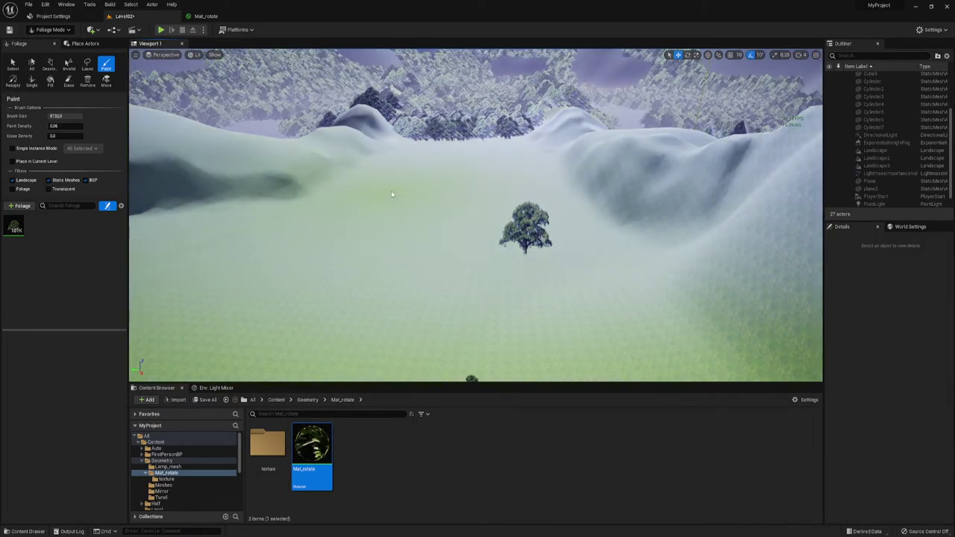
{"action": "right_click_drag", "start_coordinate": [392, 192], "coordinate": [406, 200]}
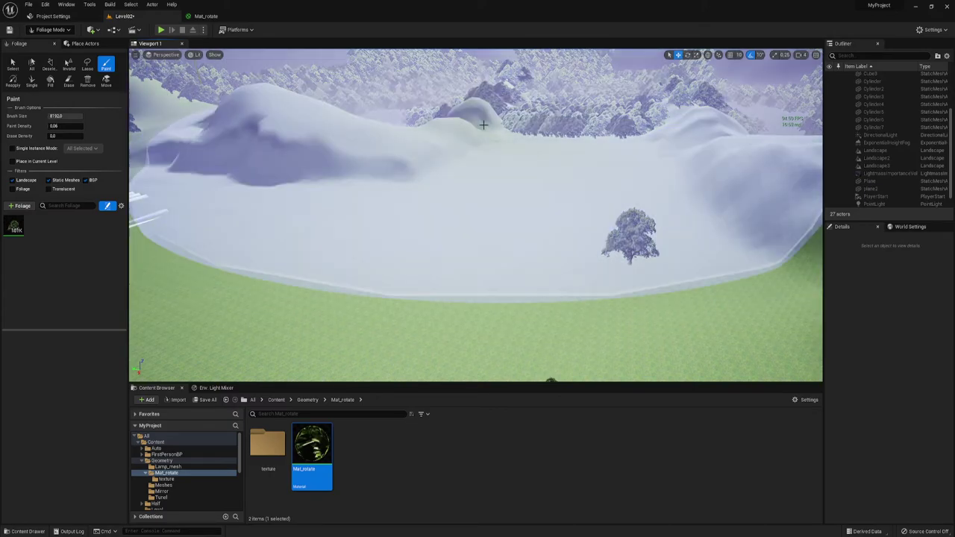
Step: Fly past the lone tree toward the mountains, then open the Mat_rotate material graph
{"action": "right_click_drag", "start_coordinate": [473, 154], "coordinate": [491, 179]}
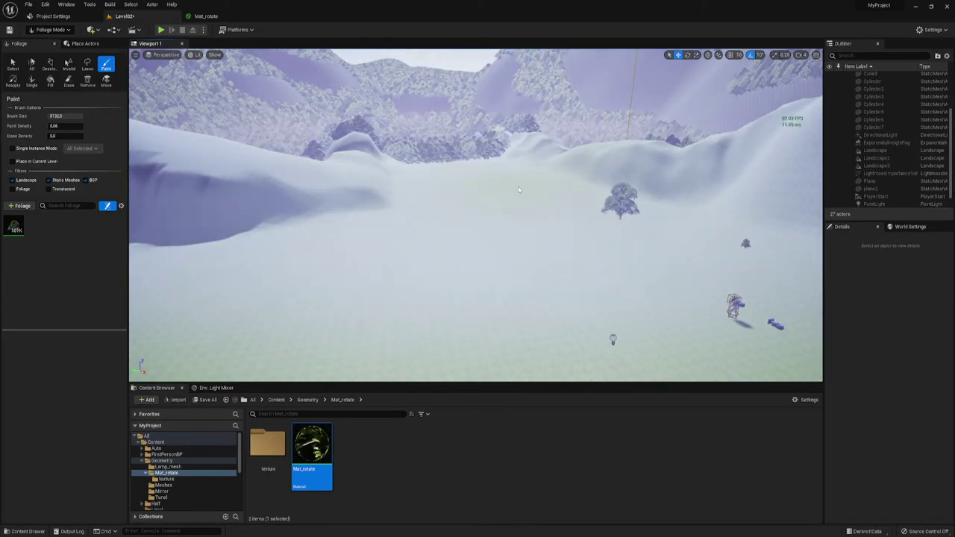
{"action": "right_click_drag", "start_coordinate": [491, 179], "coordinate": [532, 191]}
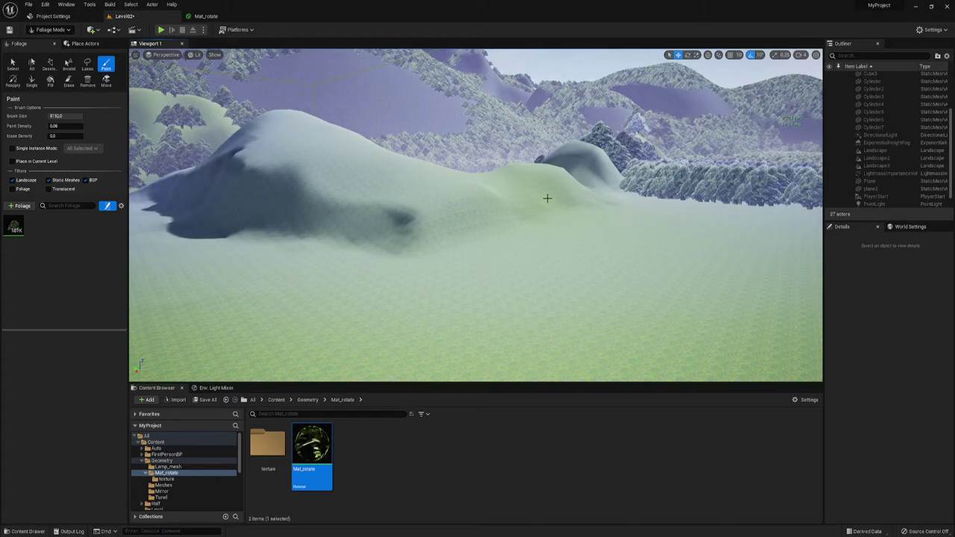
{"action": "right_click_drag", "start_coordinate": [627, 197], "coordinate": [628, 198]}
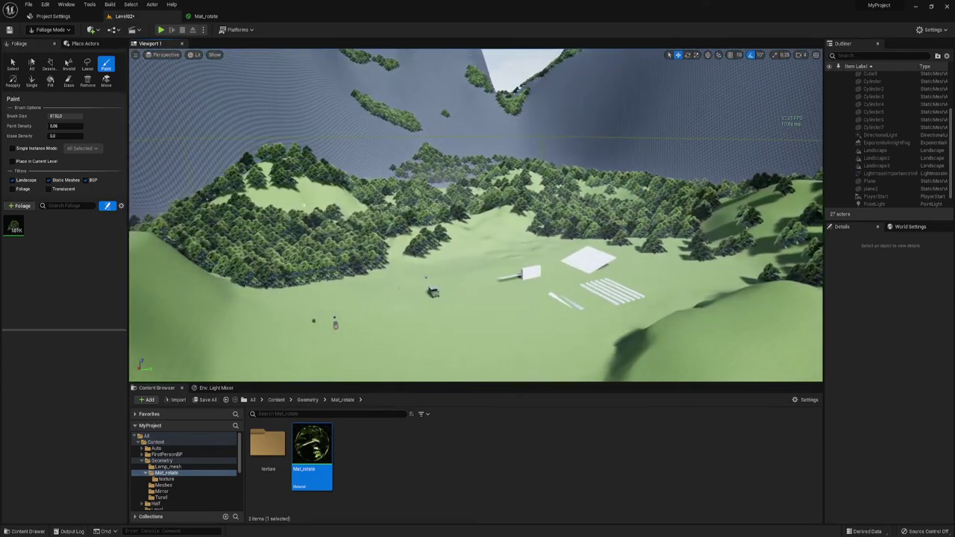
{"action": "right_click_drag", "start_coordinate": [628, 198], "coordinate": [681, 177]}
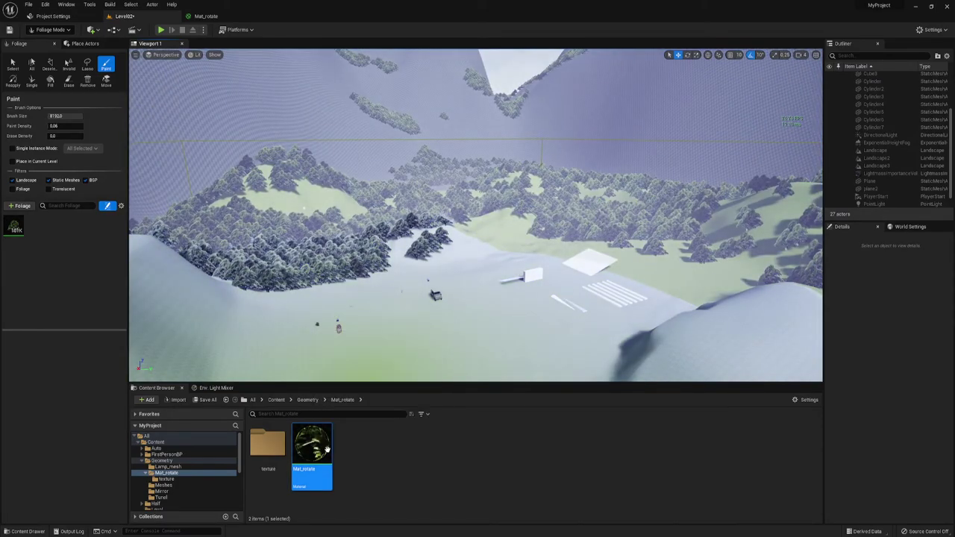
{"action": "double_click", "coordinate": [328, 450]}
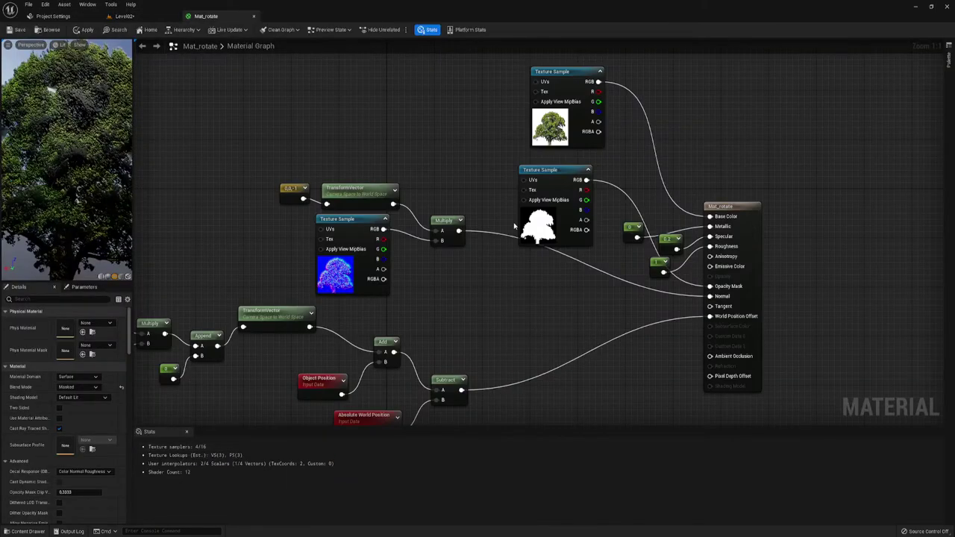
{"action": "right_click_drag", "start_coordinate": [560, 252], "coordinate": [593, 289]}
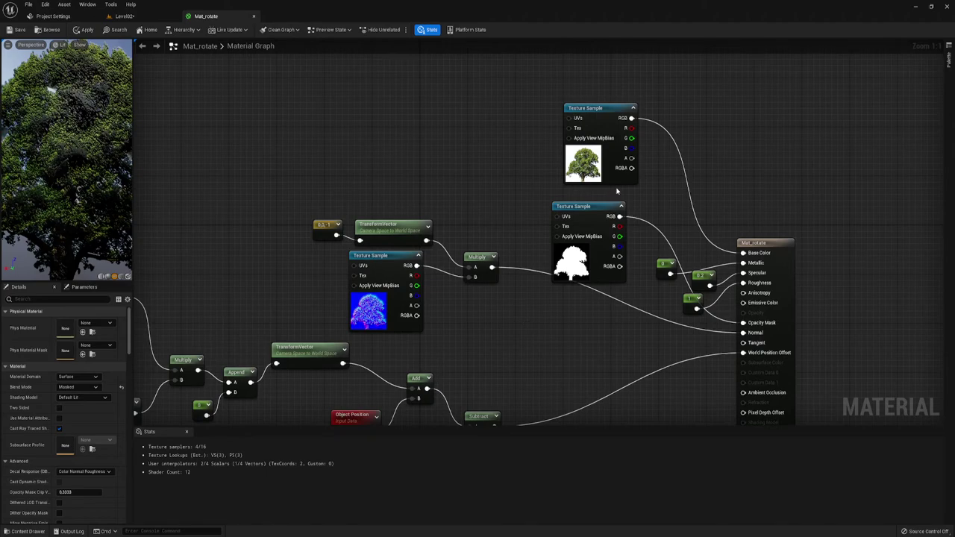
{"action": "right_click_drag", "start_coordinate": [649, 176], "coordinate": [662, 187]}
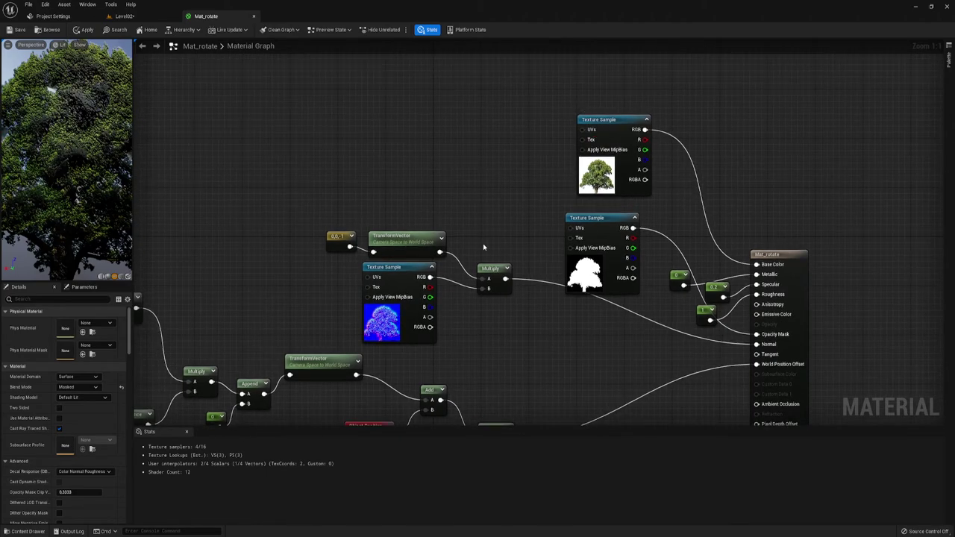
{"action": "right_click_drag", "start_coordinate": [502, 235], "coordinate": [538, 225]}
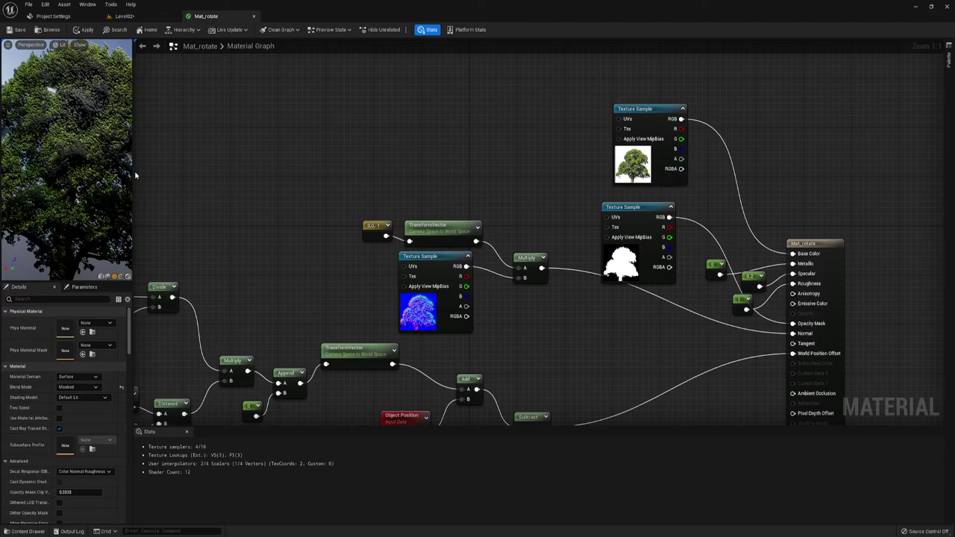
{"action": "scroll", "coordinate": [135, 175], "scroll_direction": "down", "scroll_amount": 1}
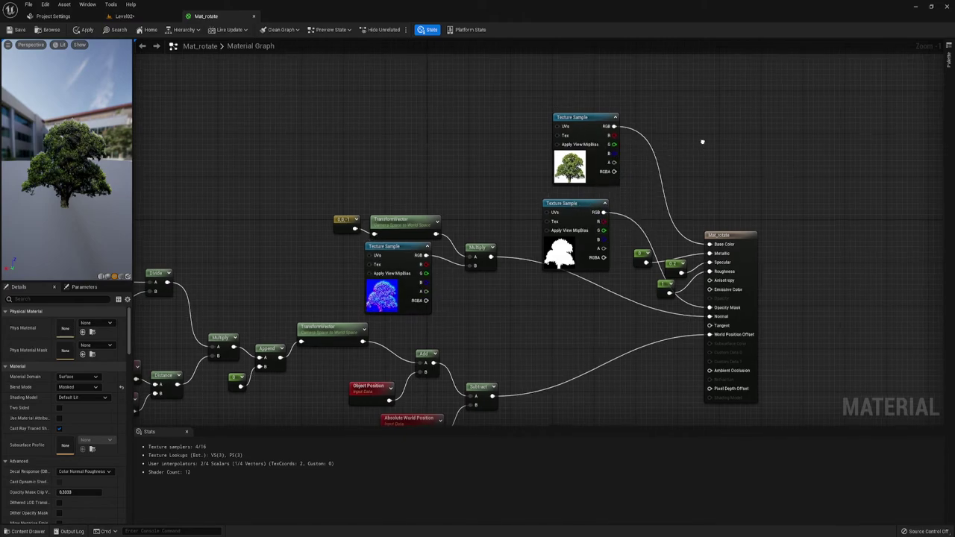
{"action": "right_click_drag", "start_coordinate": [703, 143], "coordinate": [669, 141]}
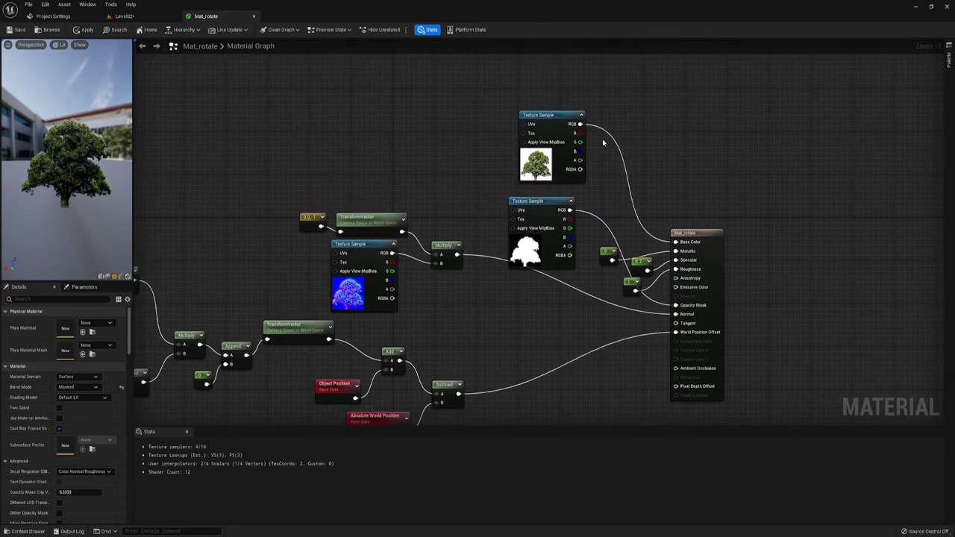
{"action": "mouse_move", "coordinate": [603, 141]}
{"action": "right_mouse_down"}
{"action": "mouse_move", "coordinate": [612, 181]}
{"action": "mouse_move", "coordinate": [609, 152]}
{"action": "mouse_move", "coordinate": [452, 164]}
{"action": "right_mouse_up"}
{"action": "scroll", "coordinate": [612, 181], "scroll_direction": "down", "scroll_amount": 2}
{"action": "scroll", "coordinate": [608, 151], "scroll_direction": "up", "scroll_amount": 1}
{"action": "mouse_move", "coordinate": [503, 181]}
{"action": "right_mouse_down"}
{"action": "mouse_move", "coordinate": [528, 197]}
{"action": "mouse_move", "coordinate": [320, 187]}
{"action": "right_mouse_up"}
{"action": "scroll", "coordinate": [513, 186], "scroll_direction": "up", "scroll_amount": 1}
{"action": "scroll", "coordinate": [513, 186], "scroll_direction": "down", "scroll_amount": 3}
{"action": "scroll", "coordinate": [454, 175], "scroll_direction": "up", "scroll_amount": 1}
{"action": "scroll", "coordinate": [530, 199], "scroll_direction": "up", "scroll_amount": 1}
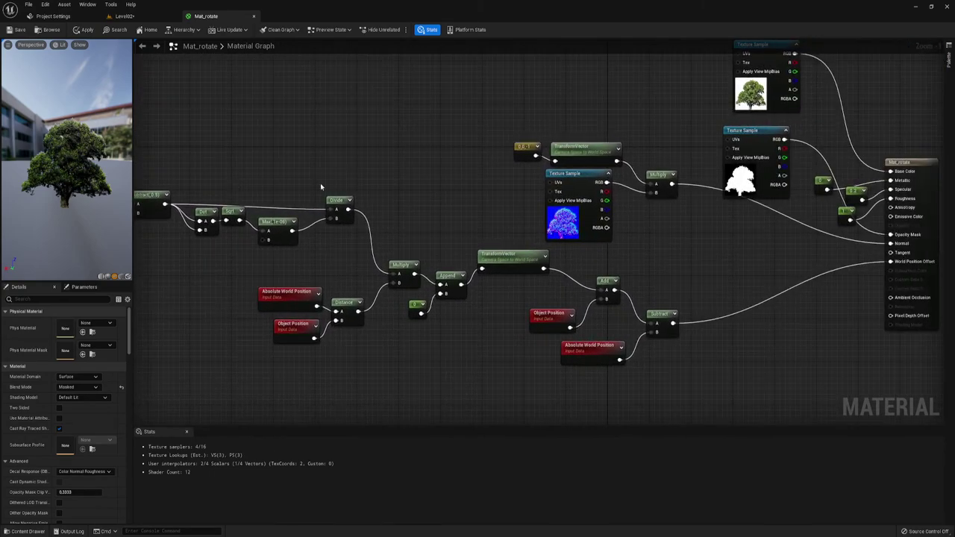
{"action": "right_click_drag", "start_coordinate": [805, 55], "coordinate": [685, 104]}
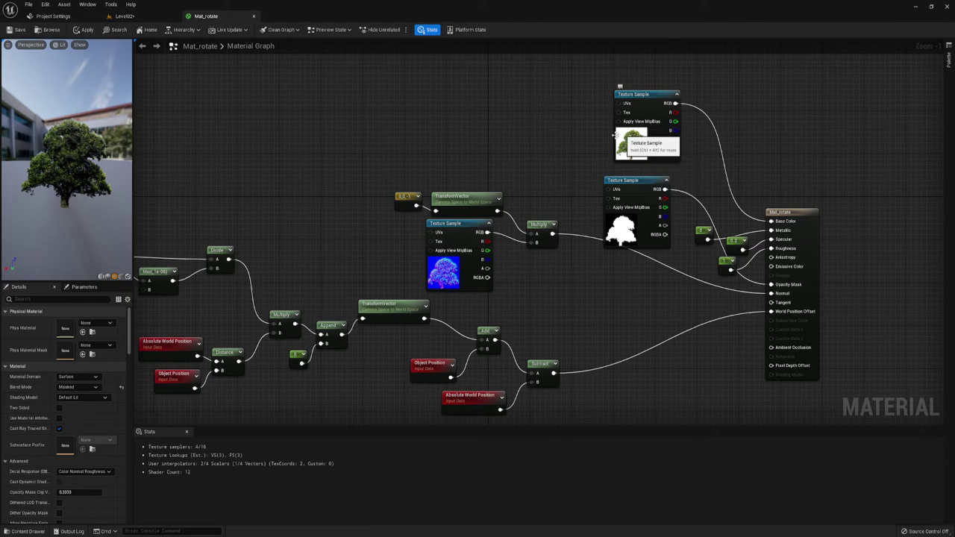
{"action": "right_click_drag", "start_coordinate": [579, 148], "coordinate": [523, 175]}
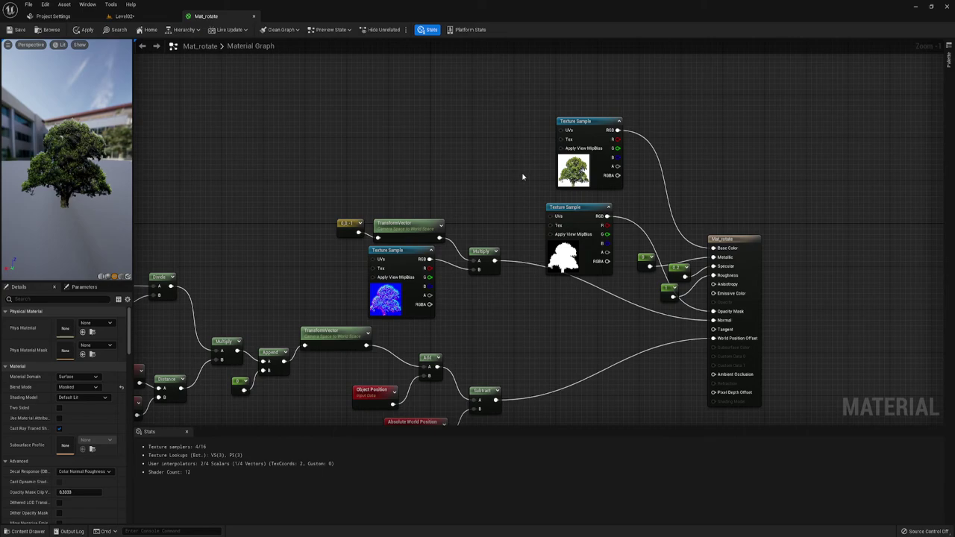
{"action": "mouse_move", "coordinate": [521, 181]}
{"action": "right_mouse_down"}
{"action": "mouse_move", "coordinate": [612, 159]}
{"action": "mouse_move", "coordinate": [614, 174]}
{"action": "mouse_move", "coordinate": [522, 185]}
{"action": "right_mouse_up"}
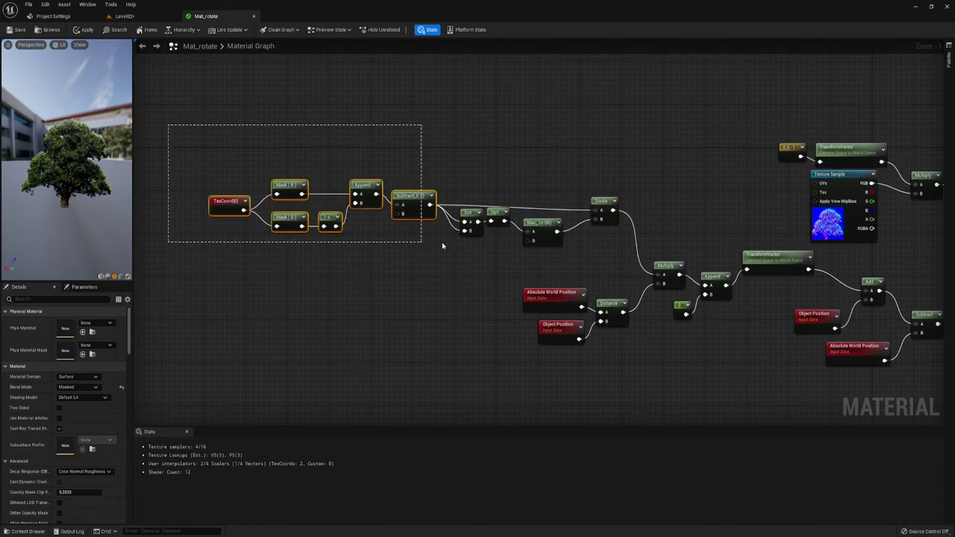
Step: Marquee-select the TexCoord, Mask, 1-x, Append, Subtract, Dot, Sqrt and Max nodes in Mat_rotate
{"action": "left_click_drag", "start_coordinate": [167, 126], "coordinate": [461, 266]}
{"action": "mouse_move", "coordinate": [216, 196]}
{"action": "right_mouse_down"}
{"action": "mouse_move", "coordinate": [335, 216]}
{"action": "mouse_move", "coordinate": [274, 192]}
{"action": "right_mouse_up"}
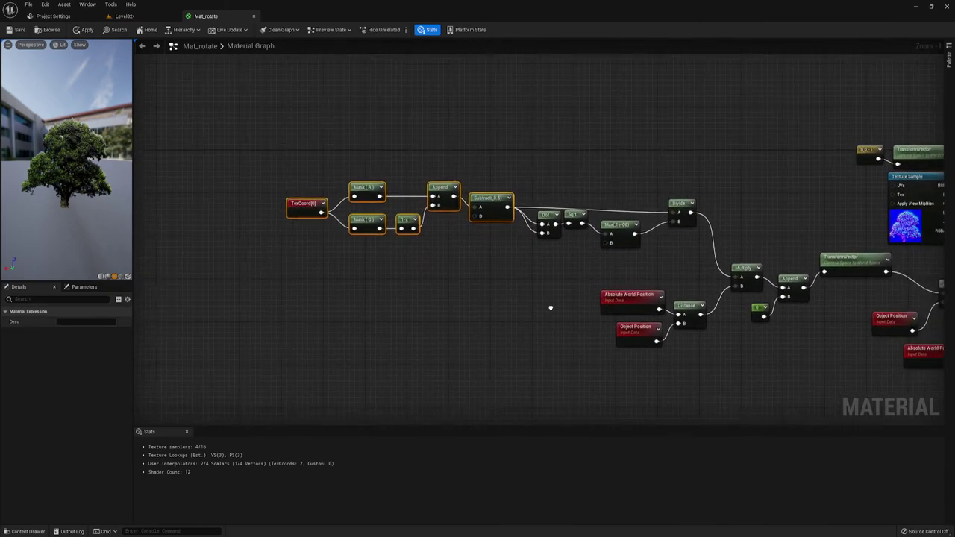
{"action": "left_click_drag", "start_coordinate": [561, 258], "coordinate": [636, 289]}
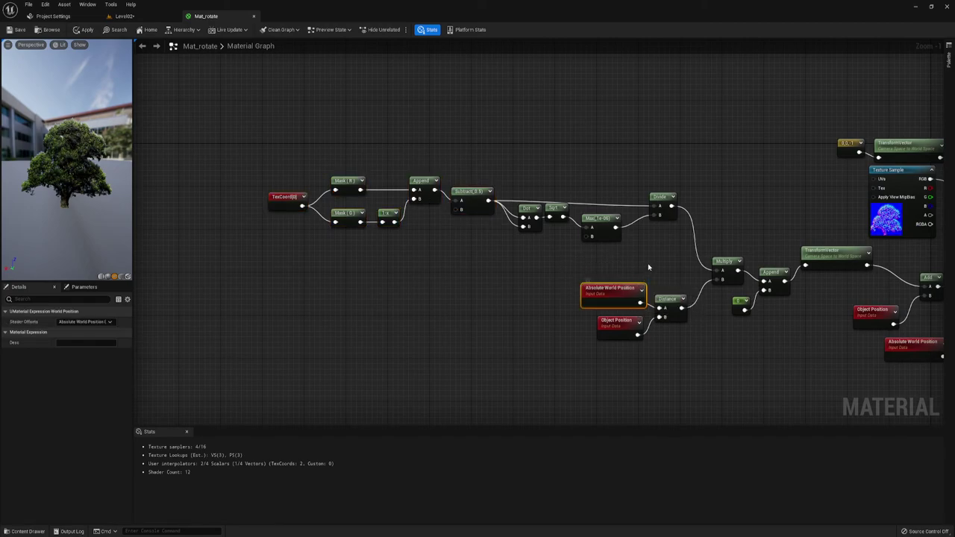
{"action": "left_click_drag", "start_coordinate": [240, 222], "coordinate": [373, 157]}
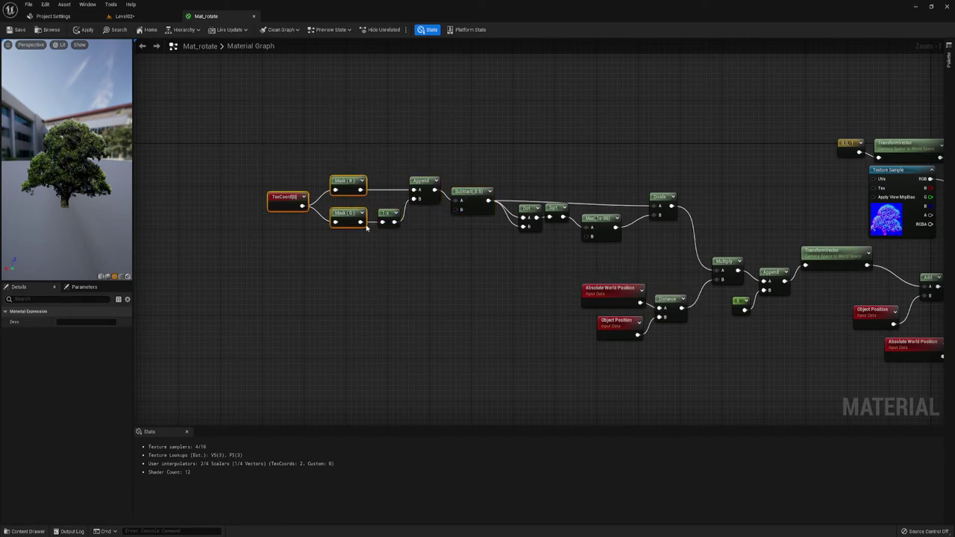
{"action": "left_click", "coordinate": [429, 264]}
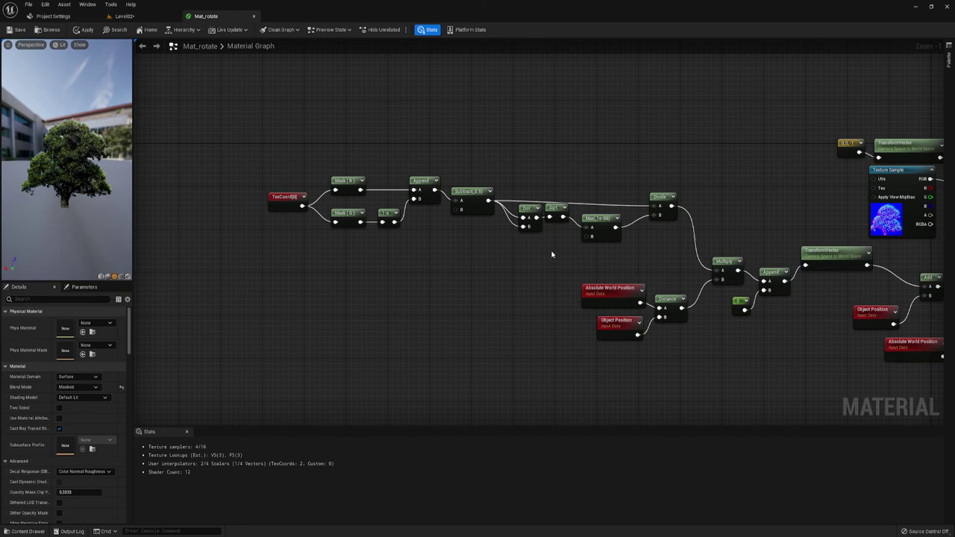
{"action": "right_click_drag", "start_coordinate": [501, 240], "coordinate": [505, 252]}
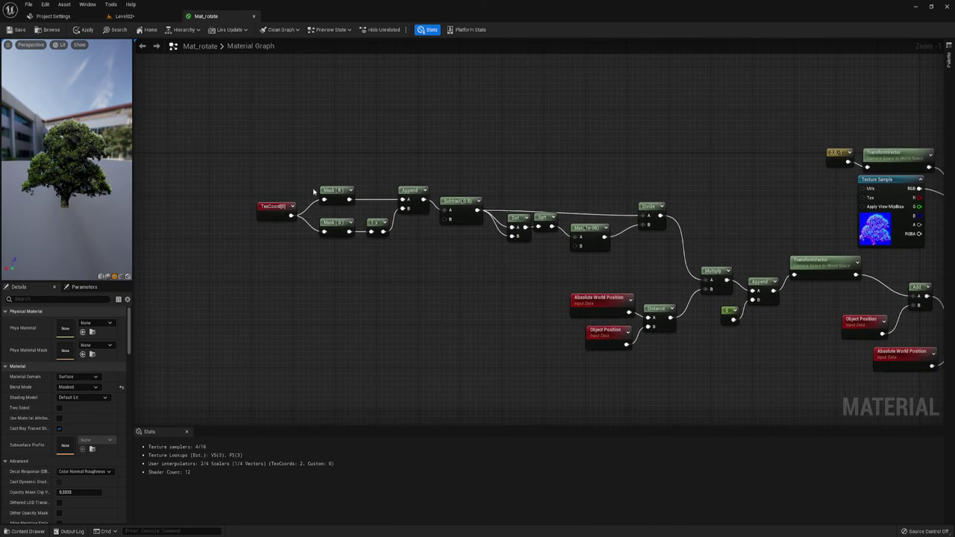
{"action": "left_click_drag", "start_coordinate": [228, 142], "coordinate": [598, 277]}
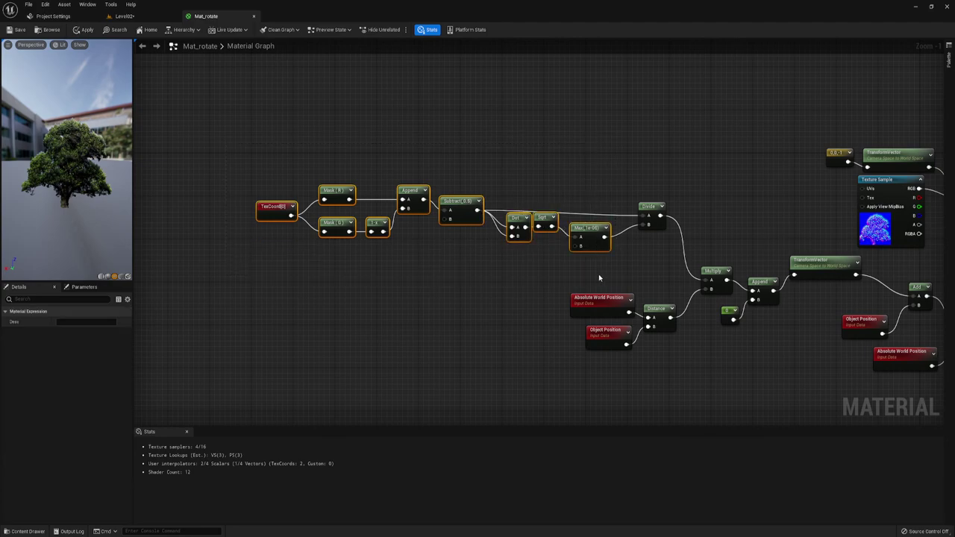
{"action": "left_click_drag", "start_coordinate": [90, 179], "coordinate": [55, 181]}
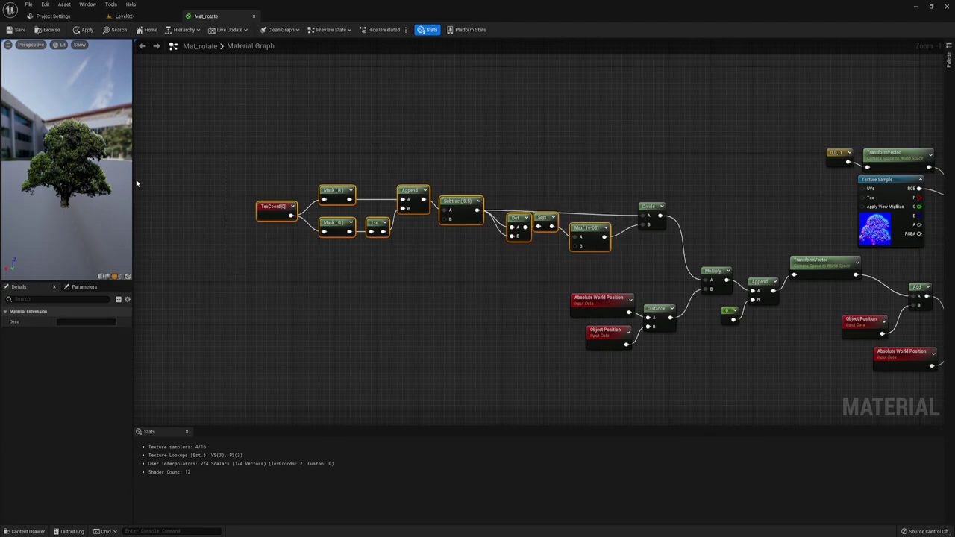